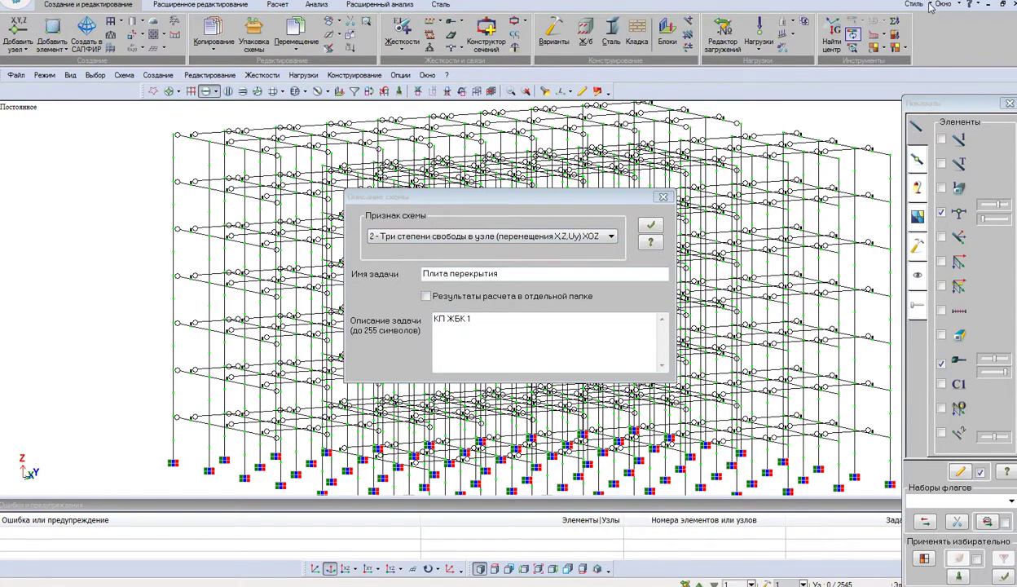
# - Confirm the new "Плита перекрытия" scheme description and set the design variant's reinforced-concrete code to СП 63.13330.2012/2018
pyautogui.click(650, 226)
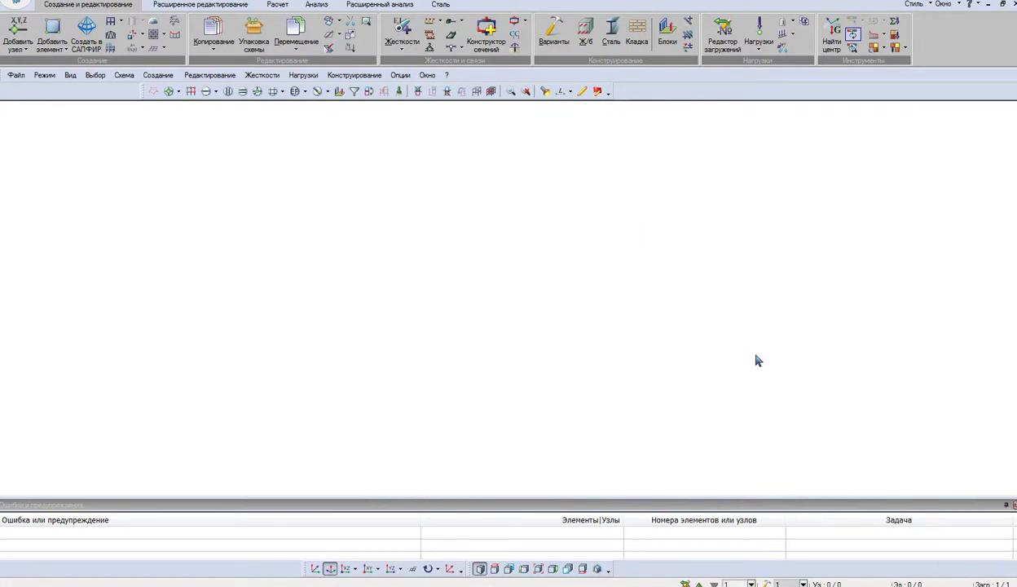
pyautogui.click(766, 581)
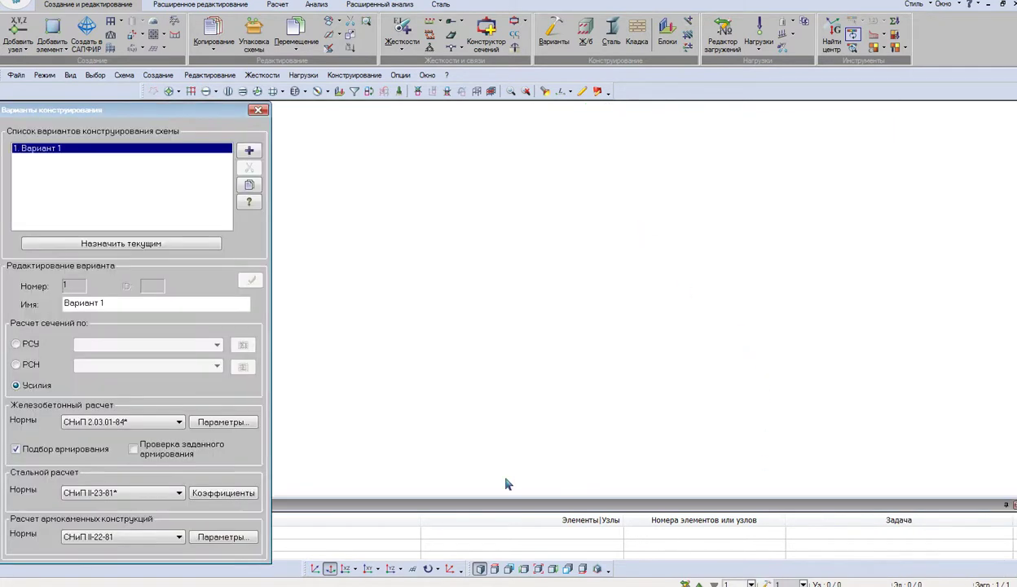
pyautogui.click(179, 422)
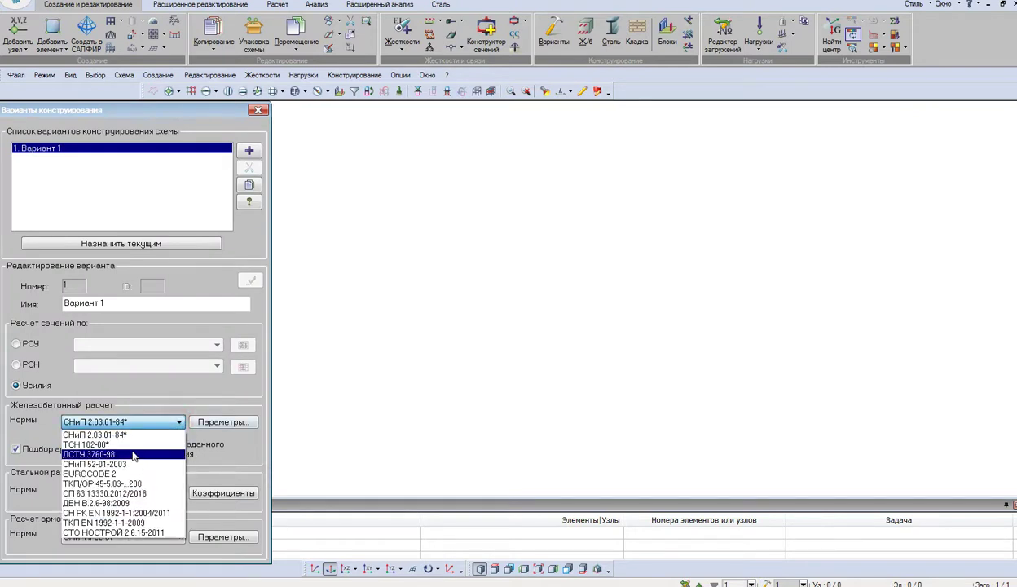
pyautogui.click(111, 493)
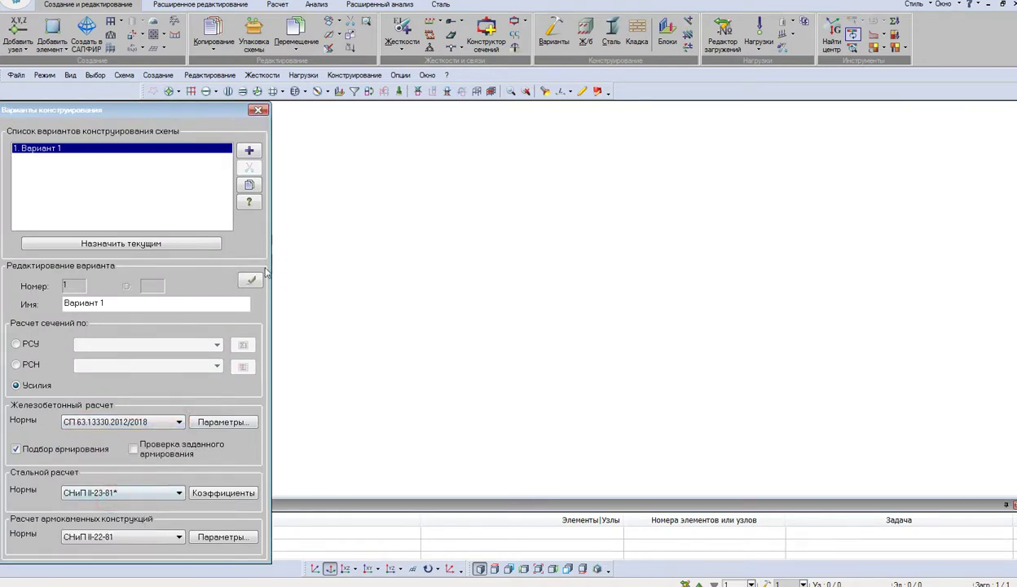
pyautogui.click(251, 281)
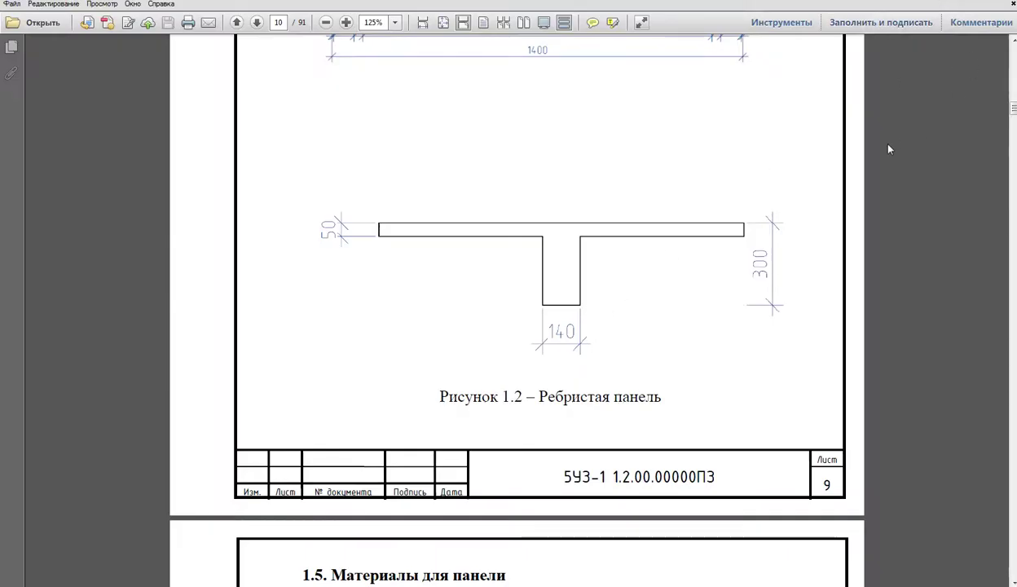
# - Review the ribbed panel's cross-section drawings in the PDF and look up the B40 concrete properties among the reinforced-concrete materials
pyautogui.scroll(5, 628, 178)
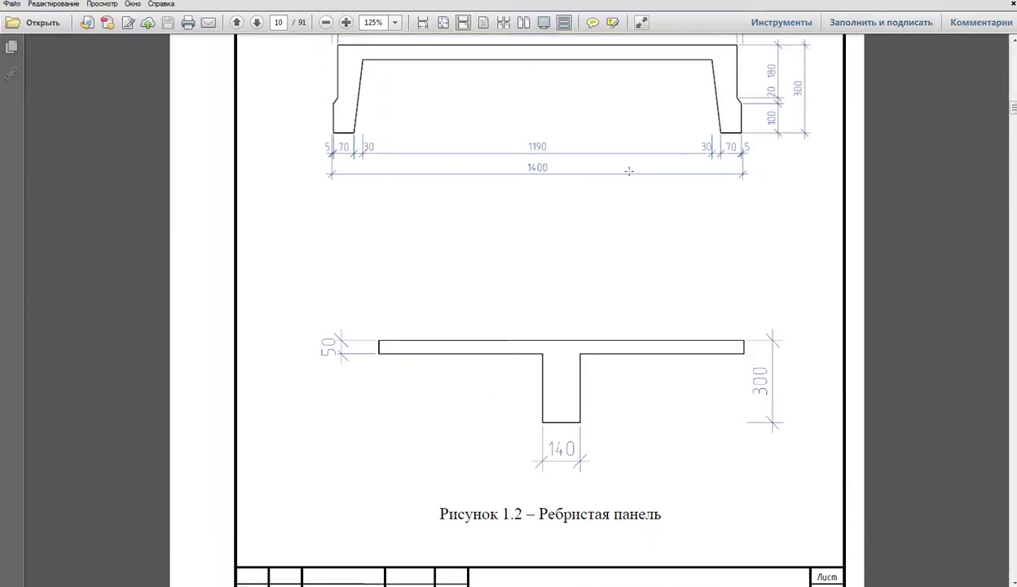
pyautogui.click(965, 2)
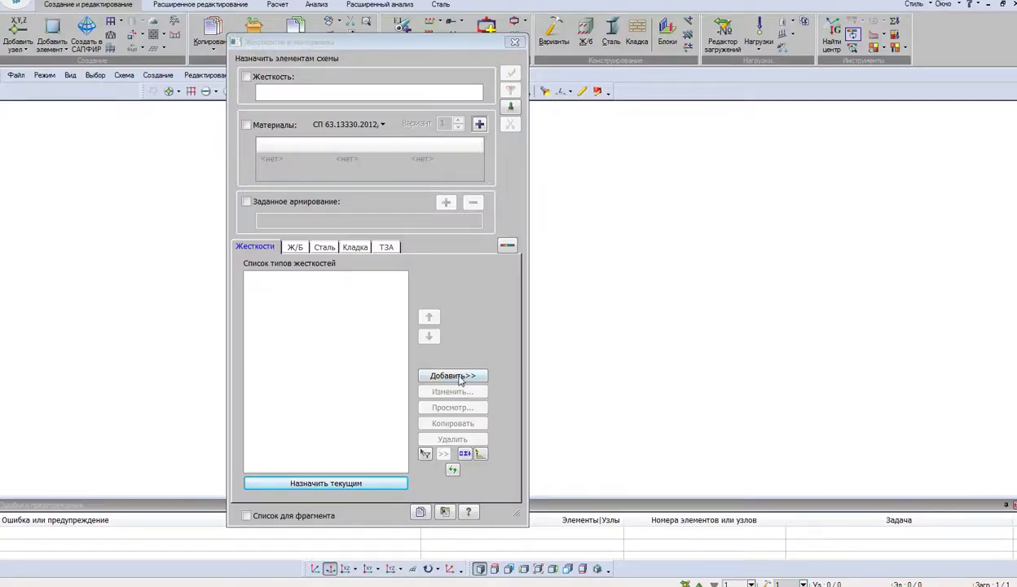
pyautogui.click(451, 376)
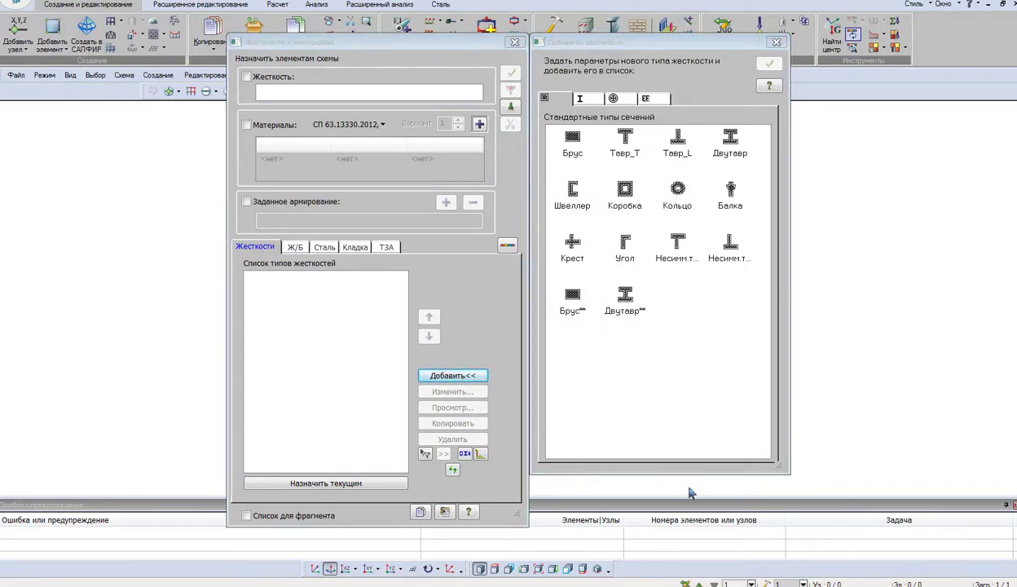
pyautogui.click(296, 247)
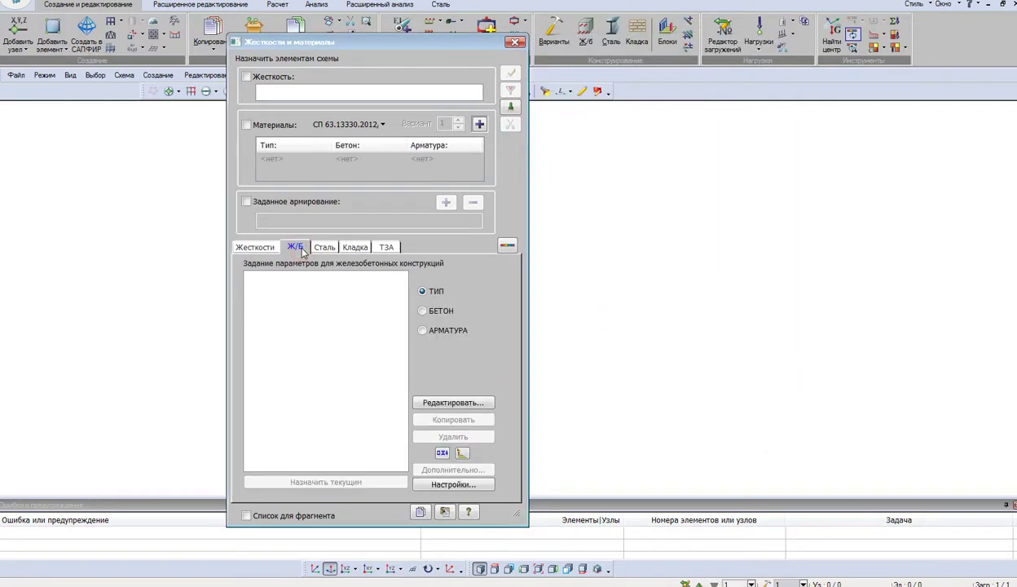
pyautogui.click(450, 403)
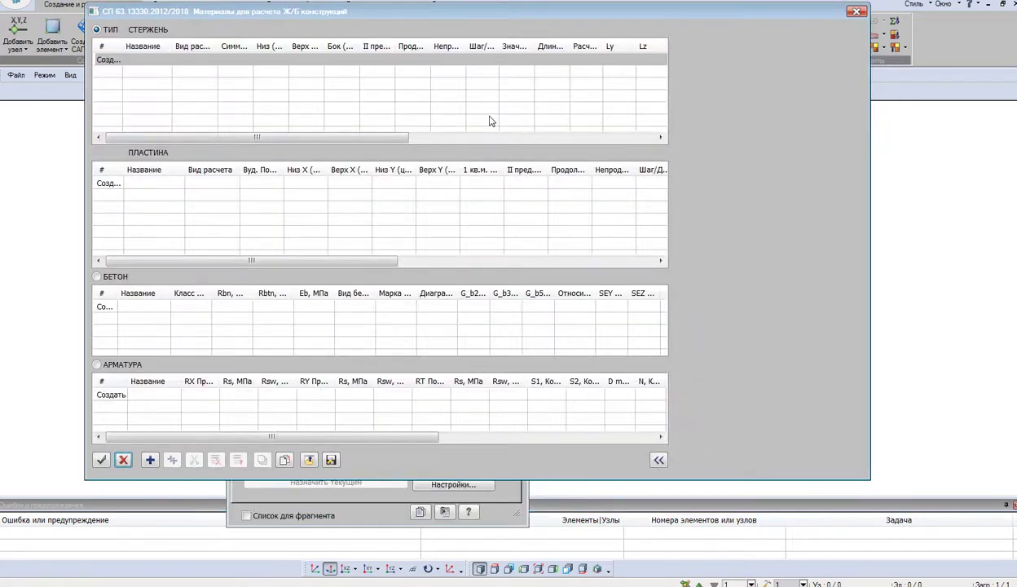
pyautogui.click(130, 309)
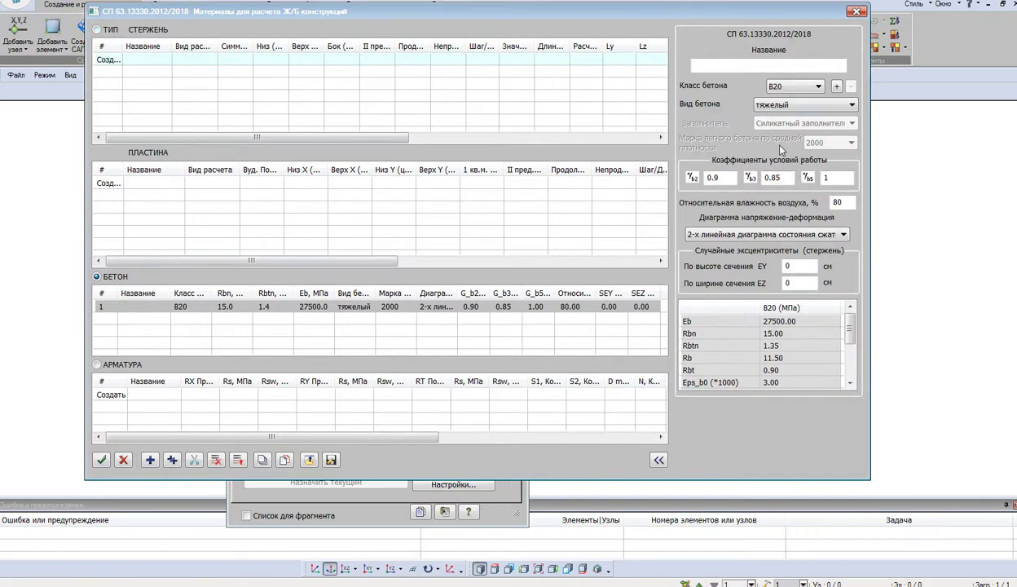
pyautogui.click(819, 87)
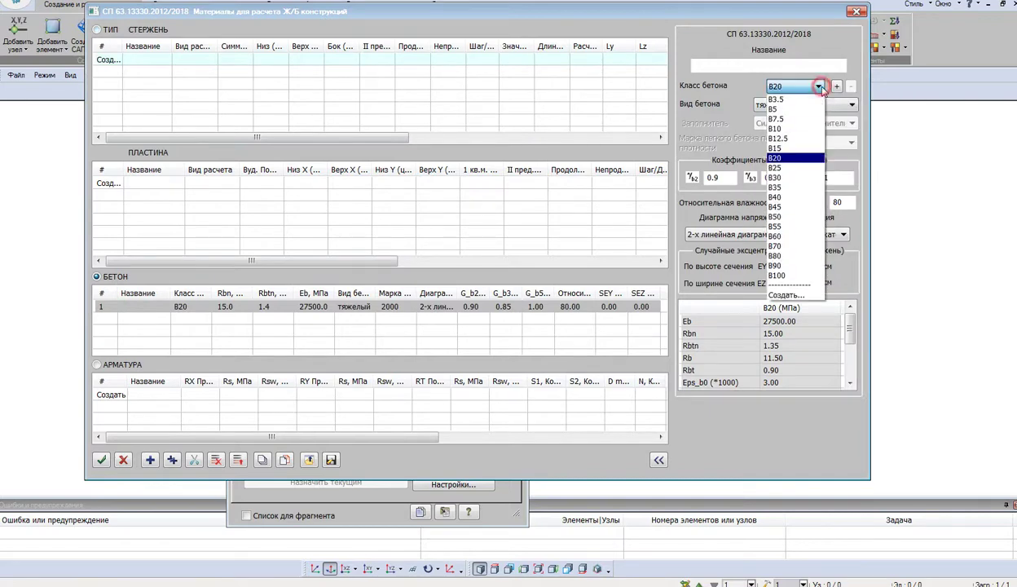
pyautogui.click(772, 197)
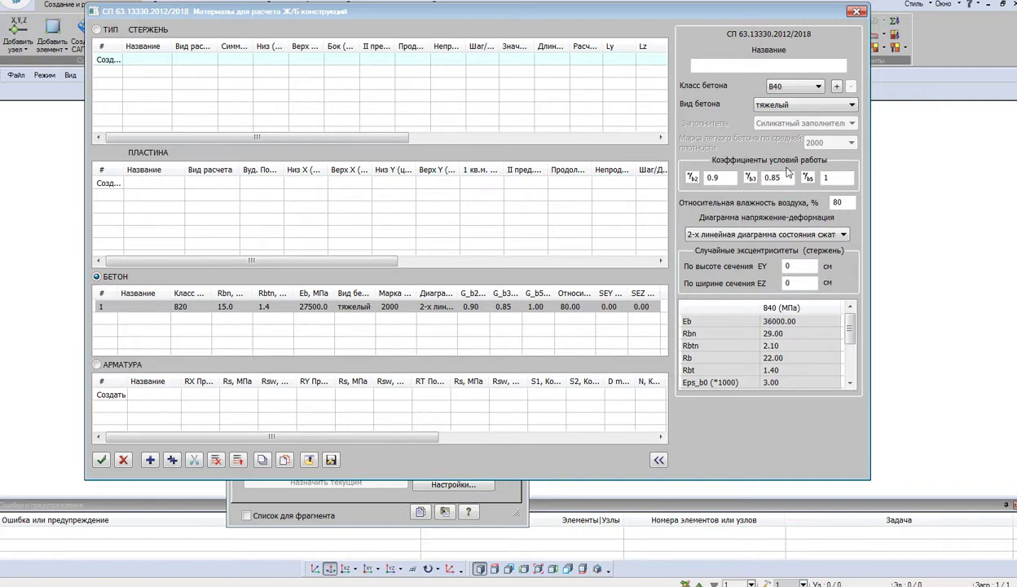
pyautogui.click(856, 12)
# - Start a new Тавр_T standard stiffness section and set its elastic modulus E to 3.6e7 kN/m²
pyautogui.click(263, 249)
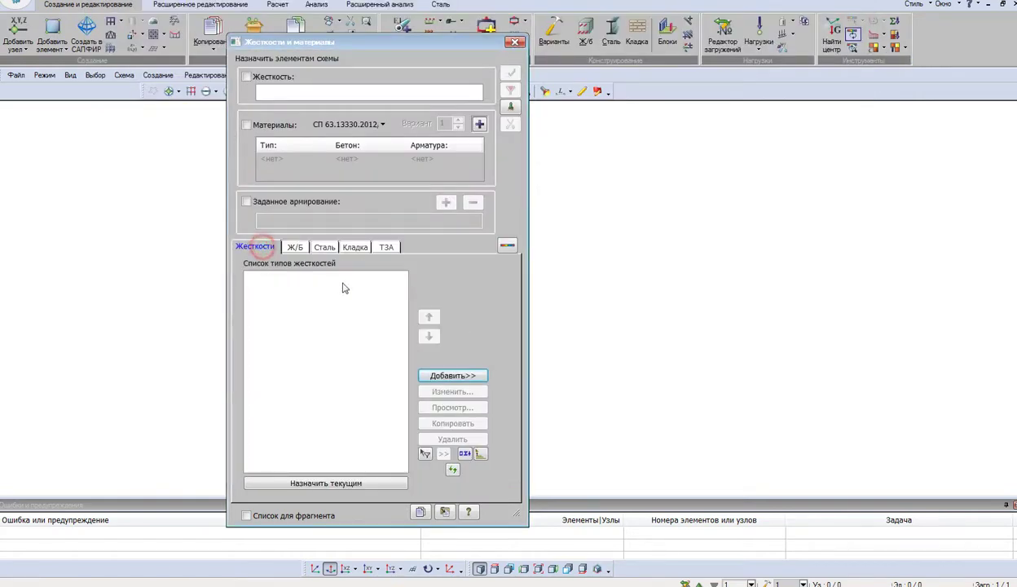
pyautogui.click(454, 373)
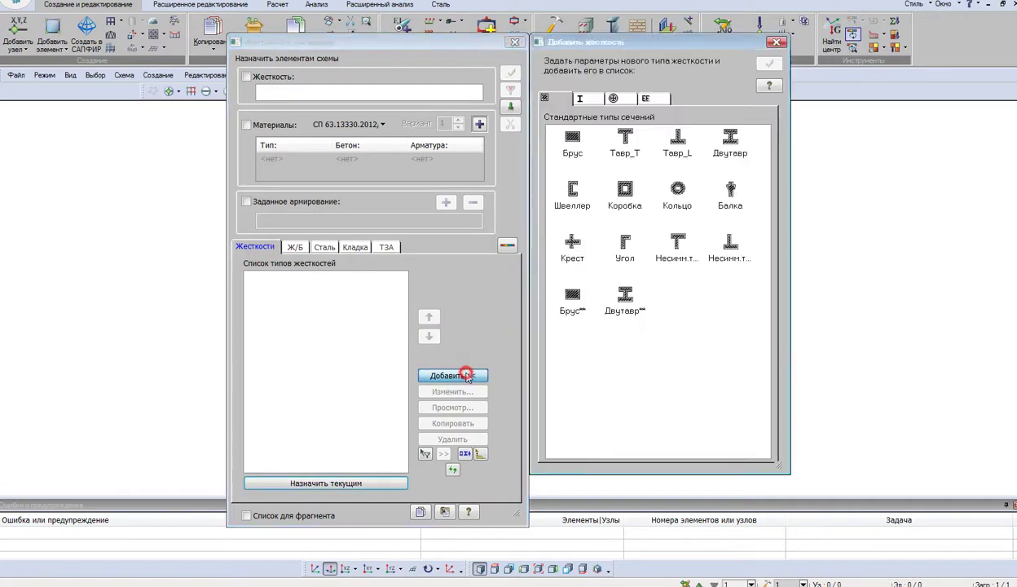
pyautogui.doubleClick(572, 140)
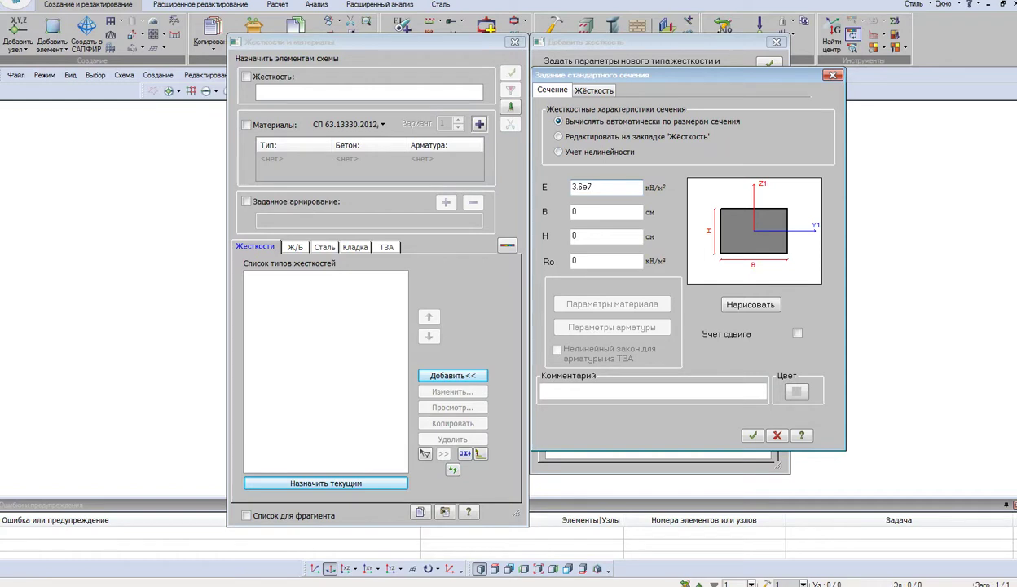
pyautogui.click(831, 75)
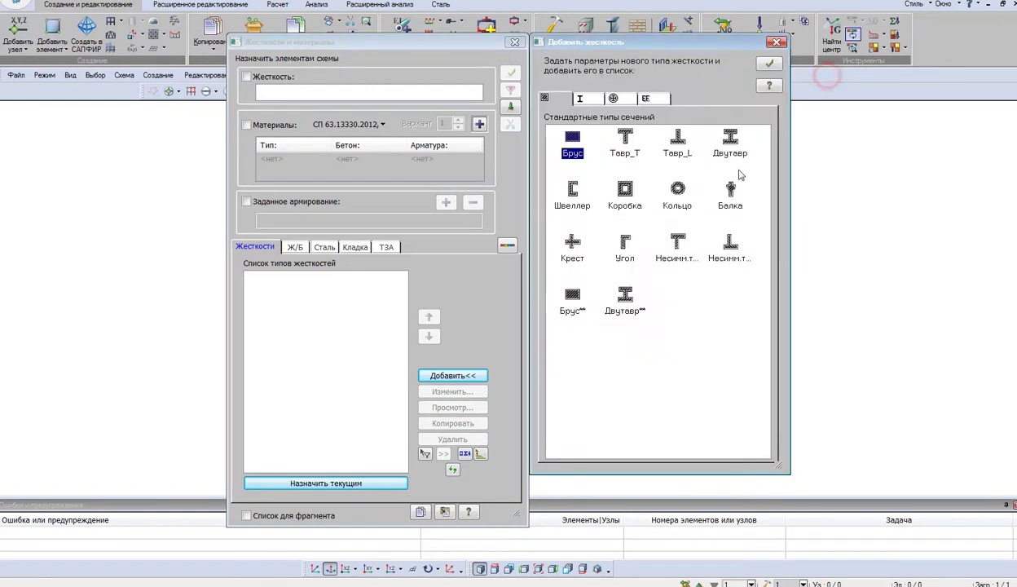
pyautogui.click(635, 145)
pyautogui.doubleClick(635, 145)
pyautogui.moveTo(611, 193); pyautogui.dragTo(458, 197)
pyautogui.write('3.6e7')
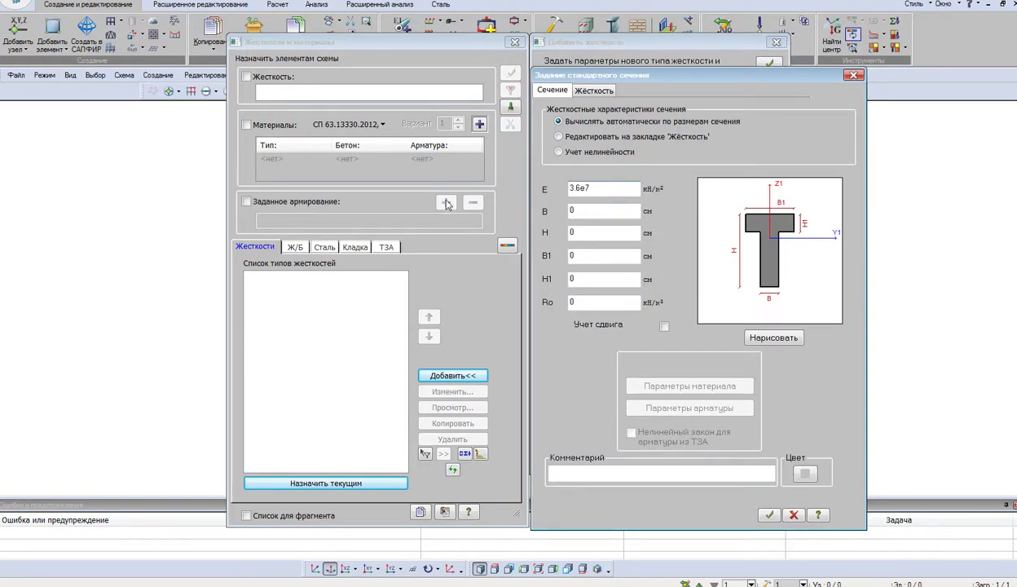
# - Set the T-section's dimensions to B 14, H 30, B1 136 and H1 5 cm, and draw its preview
pyautogui.doubleClick(597, 212)
pyautogui.write('14')
pyautogui.doubleClick(575, 233)
pyautogui.doubleClick(583, 255)
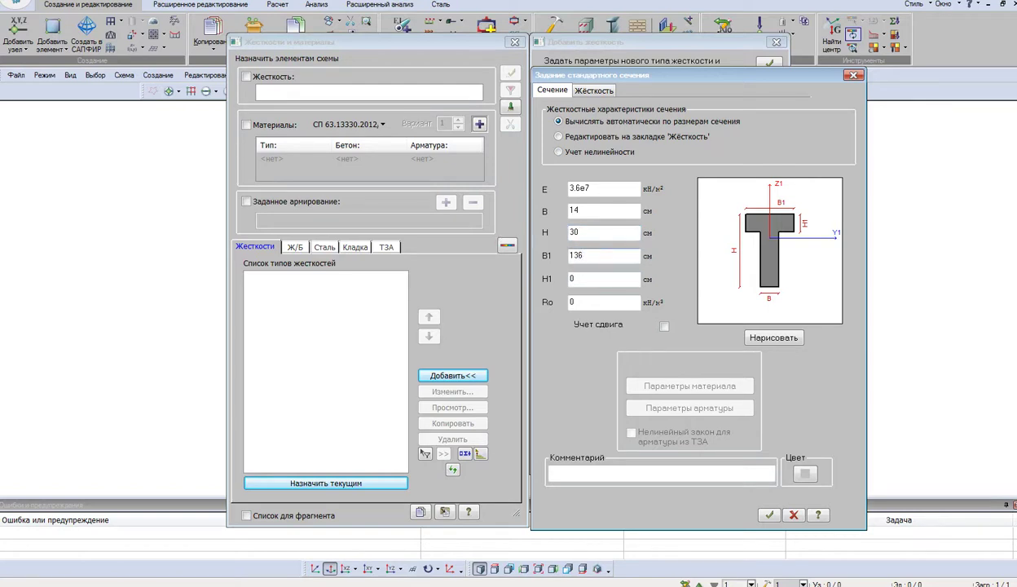
pyautogui.doubleClick(573, 279)
pyautogui.write('5')
pyautogui.click(773, 337)
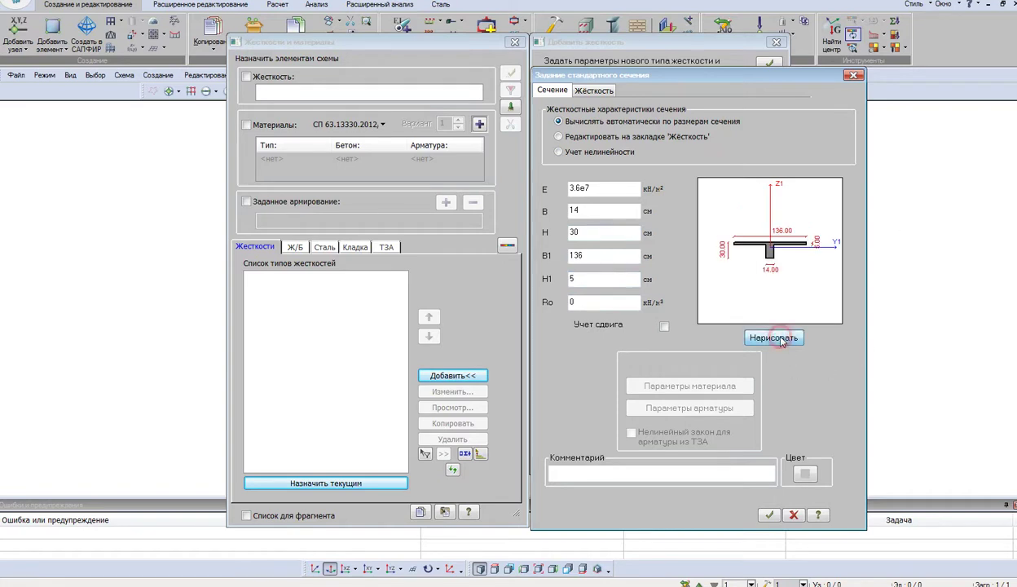
# - Comment the T-section as "Ребр плита перекрытия" and add it to the list of stiffness types
pyautogui.click(567, 471)
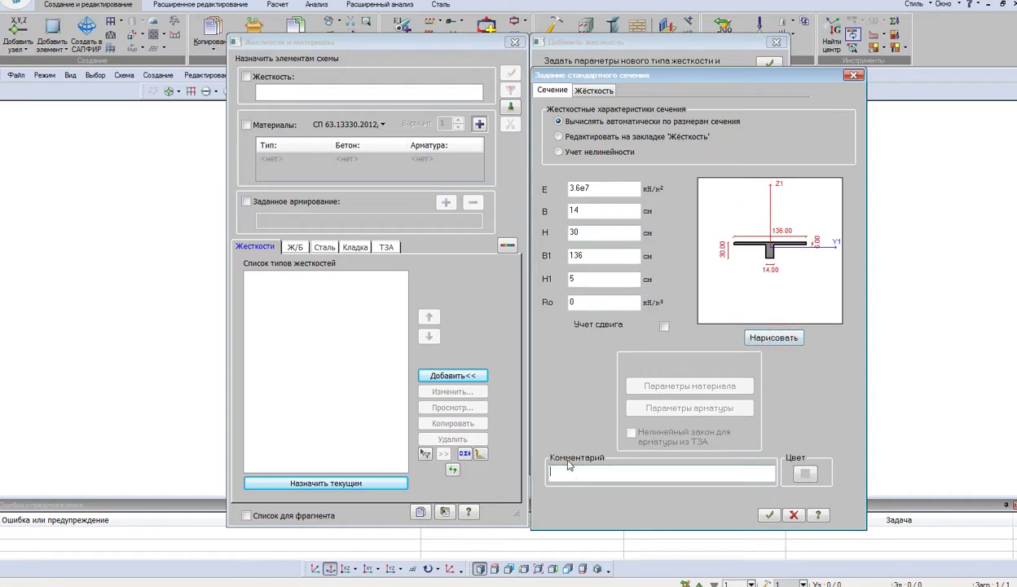
pyautogui.write('Н')
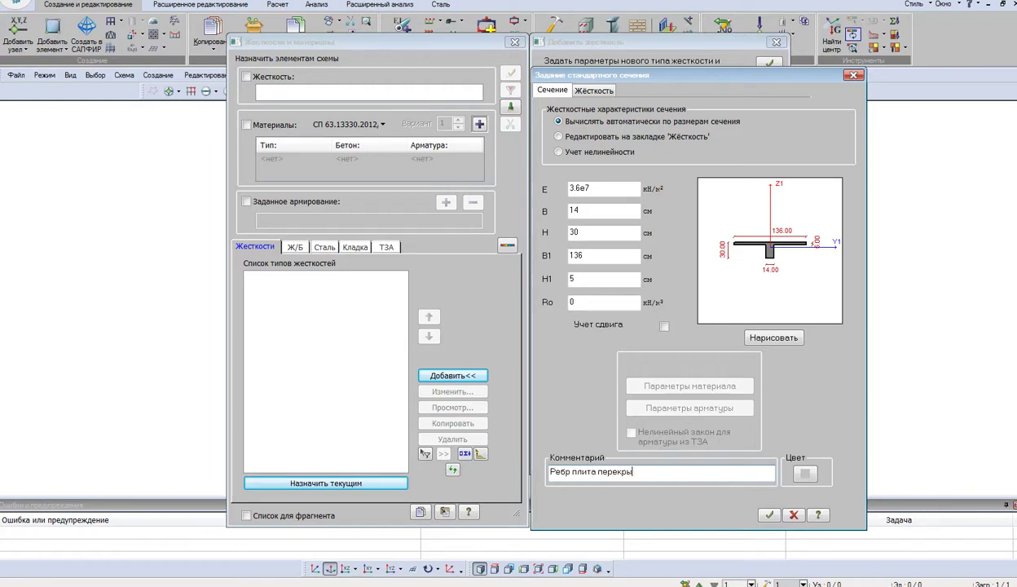
pyautogui.click(768, 514)
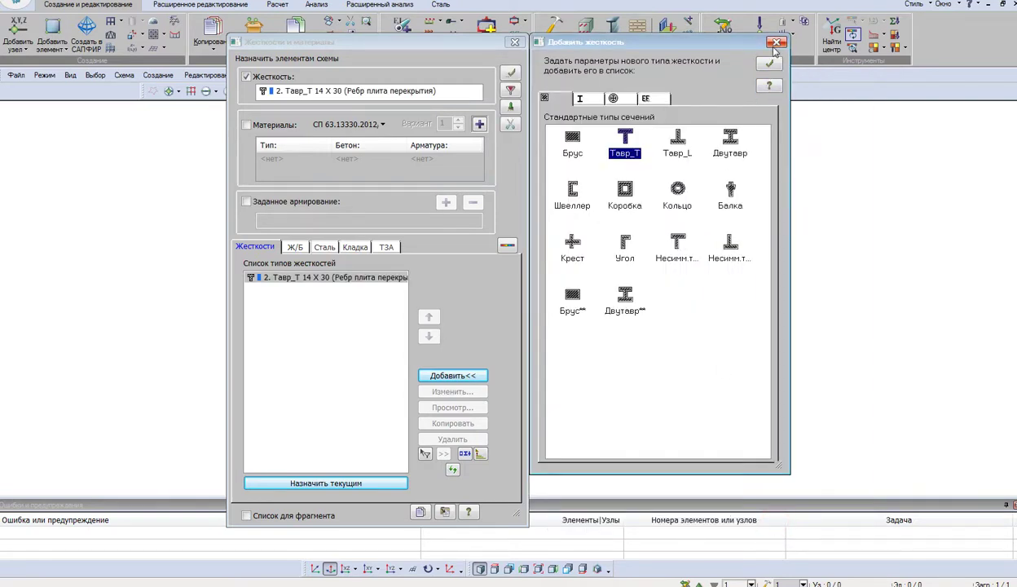
pyautogui.click(775, 41)
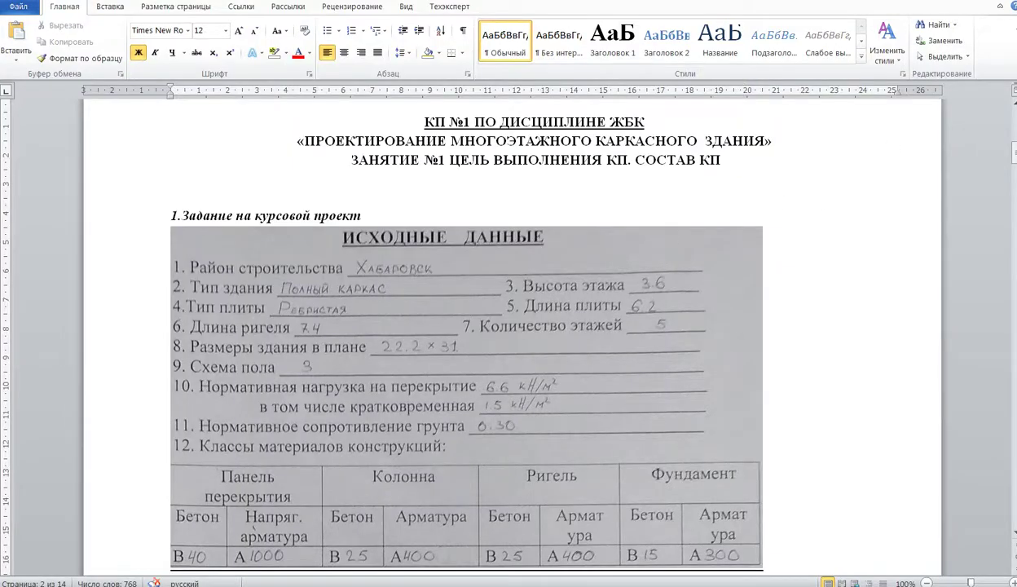
# - Underline the slab length in the Word assignment's initial data with the screen pen, and leave the marking mode
pyautogui.click(1002, 5)
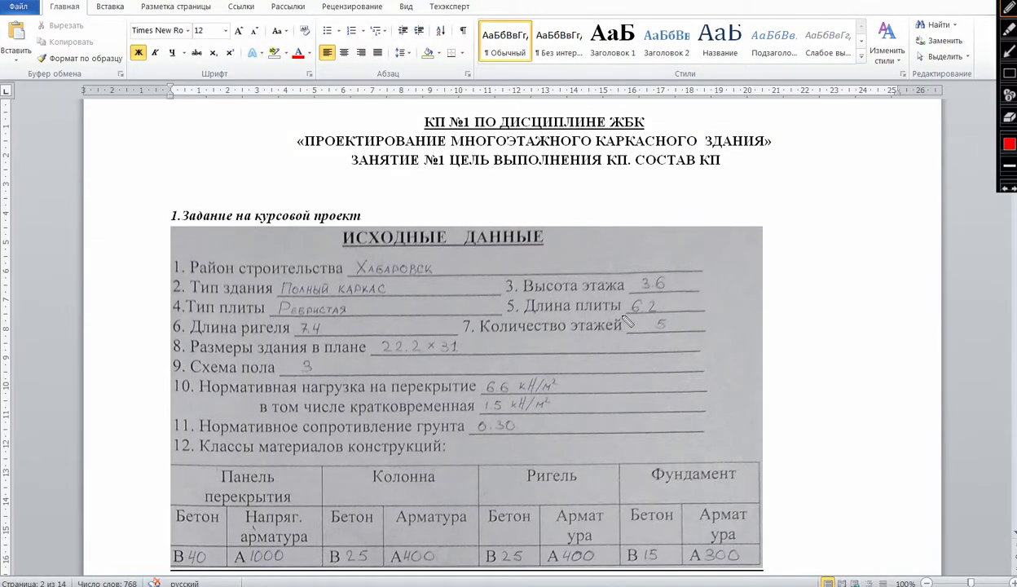
pyautogui.moveTo(620, 317); pyautogui.dragTo(663, 324)
pyautogui.press('Escape')
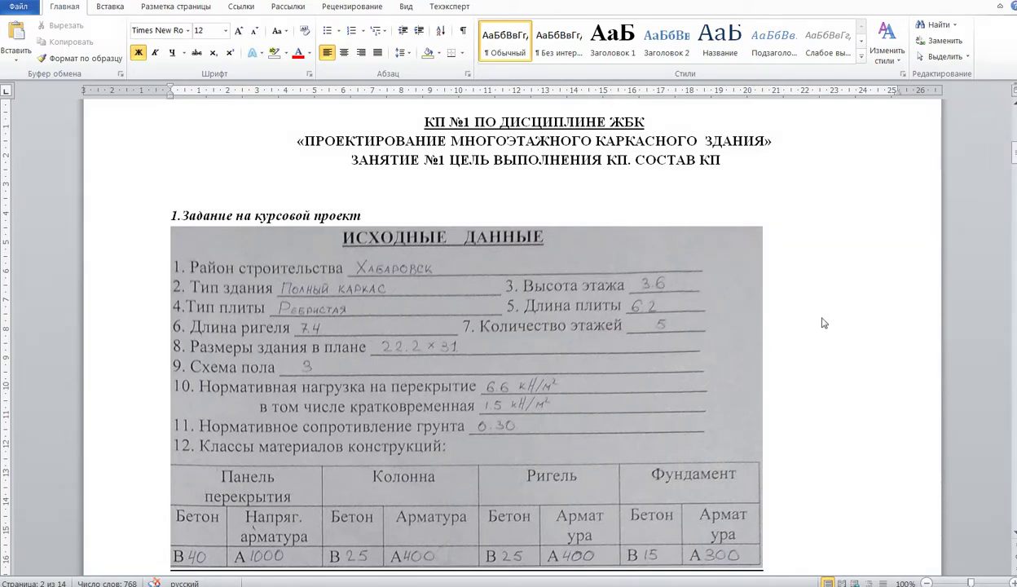
# - Mark both support edges on the Word document's slab length scheme and underline the design span l0 calculation in the PDF
pyautogui.scroll(-15, 816, 311)
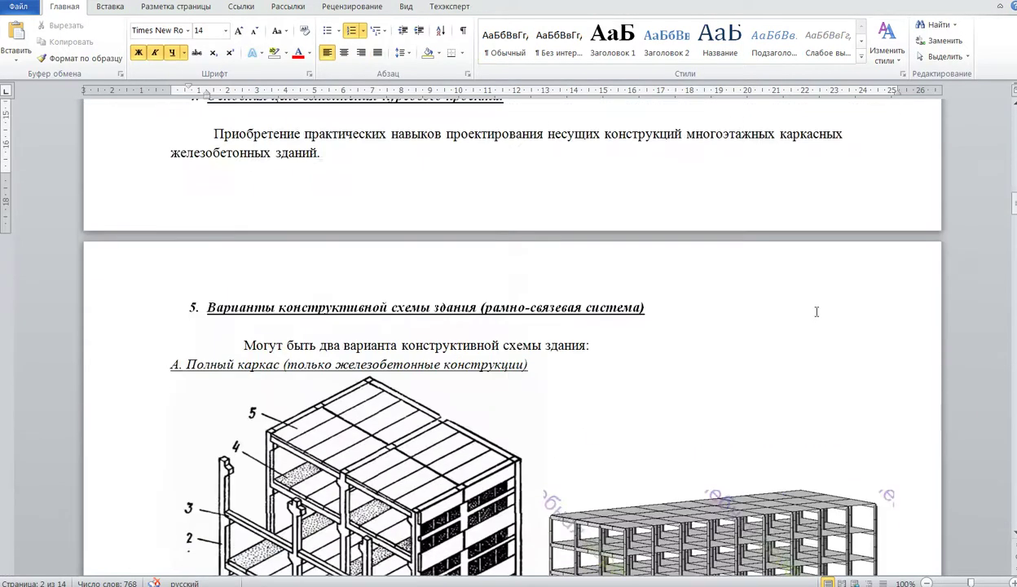
pyautogui.scroll(-15, 816, 311)
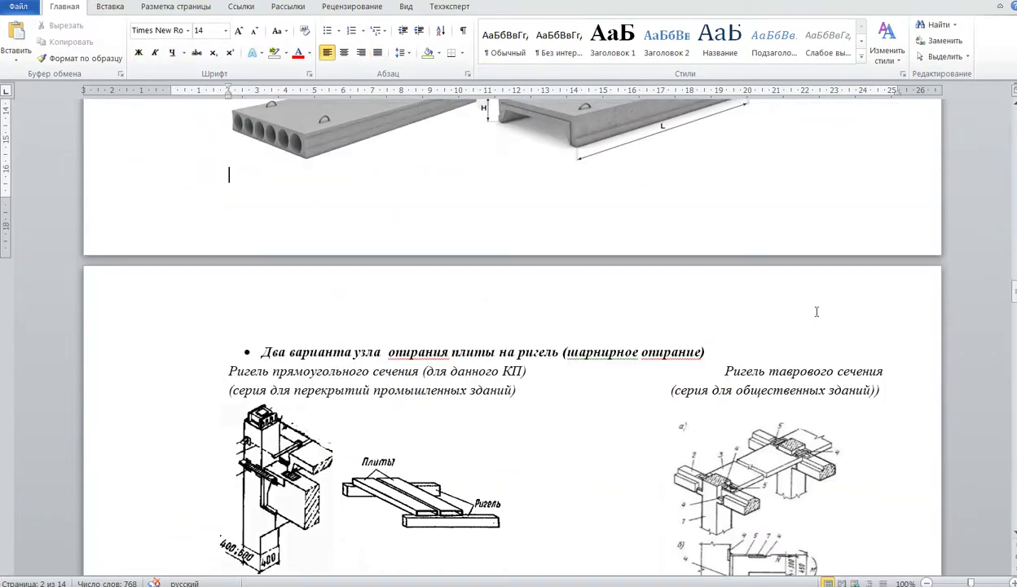
pyautogui.scroll(-3, 816, 311)
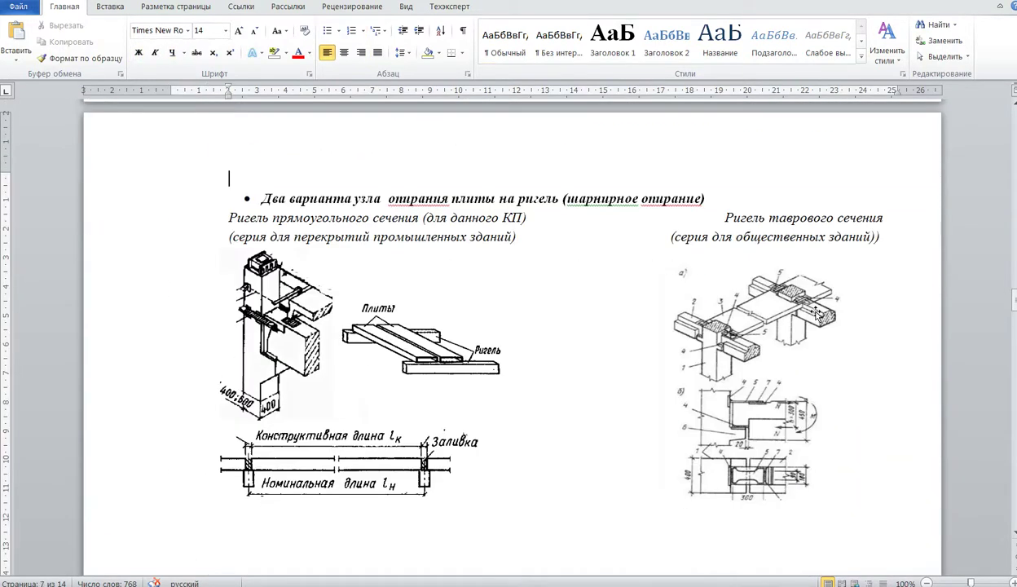
pyautogui.click(992, 3)
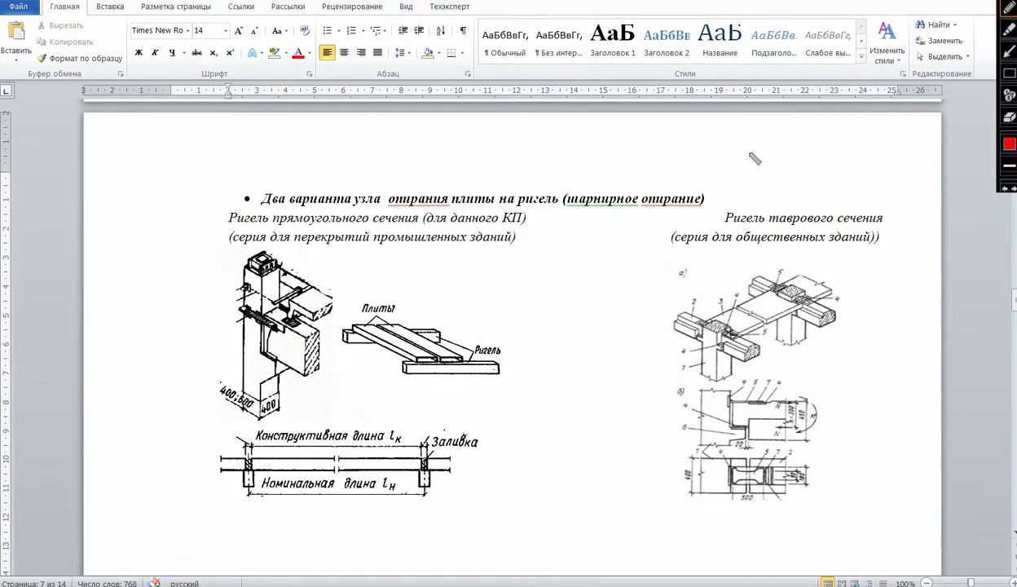
pyautogui.moveTo(253, 470); pyautogui.dragTo(252, 496)
pyautogui.moveTo(422, 469); pyautogui.dragTo(422, 498)
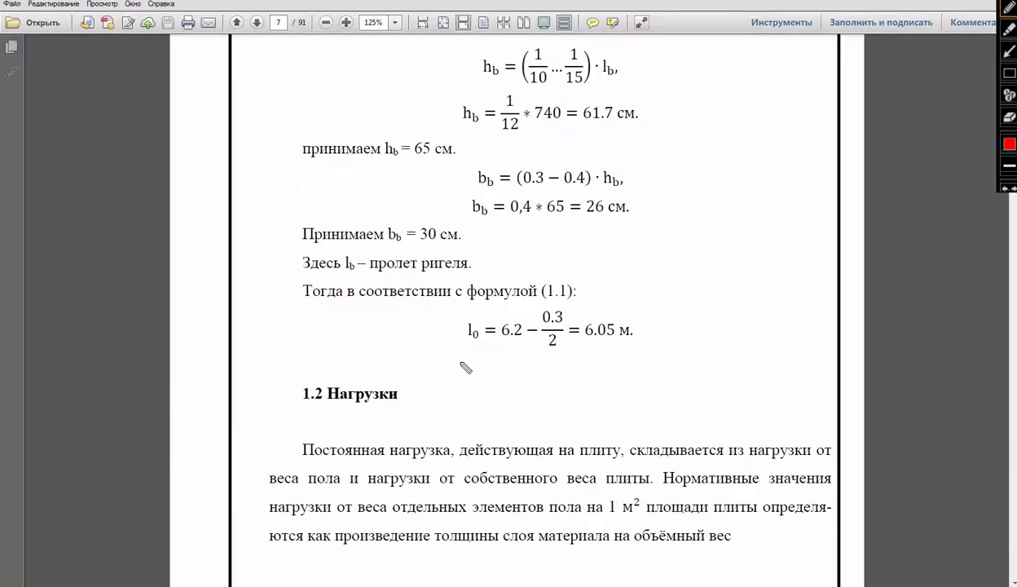
pyautogui.moveTo(465, 359); pyautogui.dragTo(632, 359)
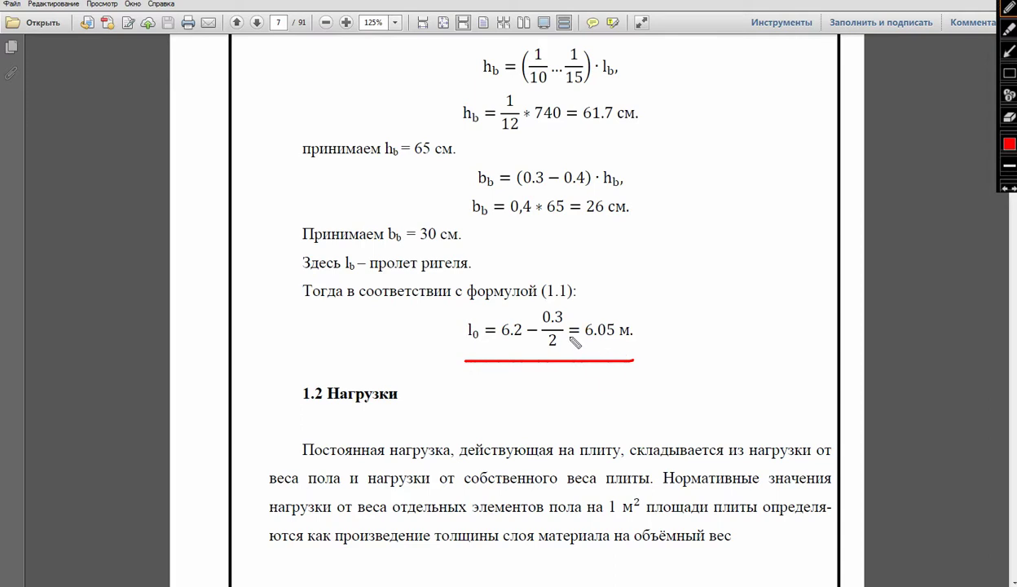
# - Switch to LIRA-SAPR, close the stiffness dialog, and generate a beam of 10 segments, 0.605 m each, along the first axis
pyautogui.hotkey('alt', 'Tab')
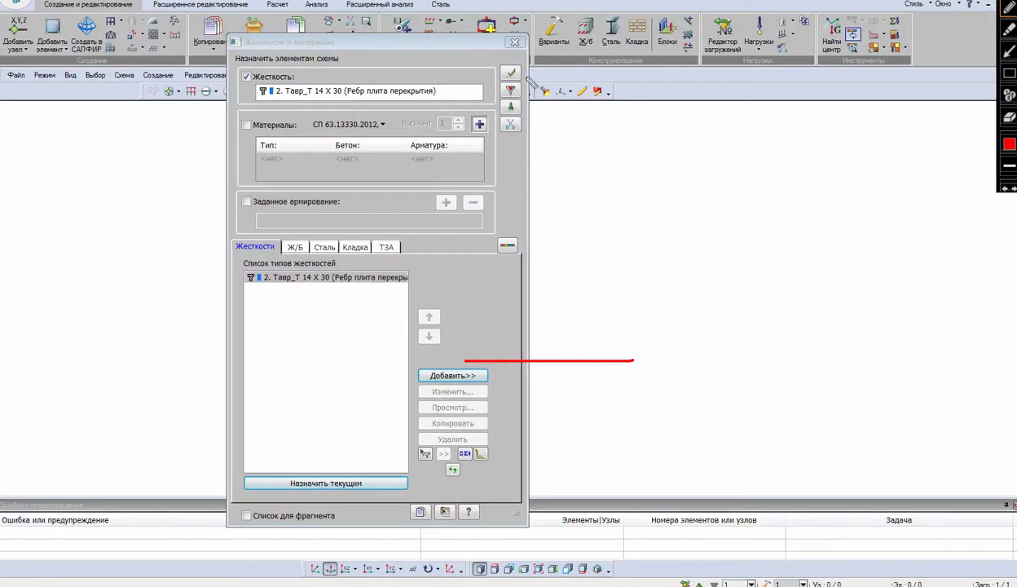
pyautogui.click(514, 43)
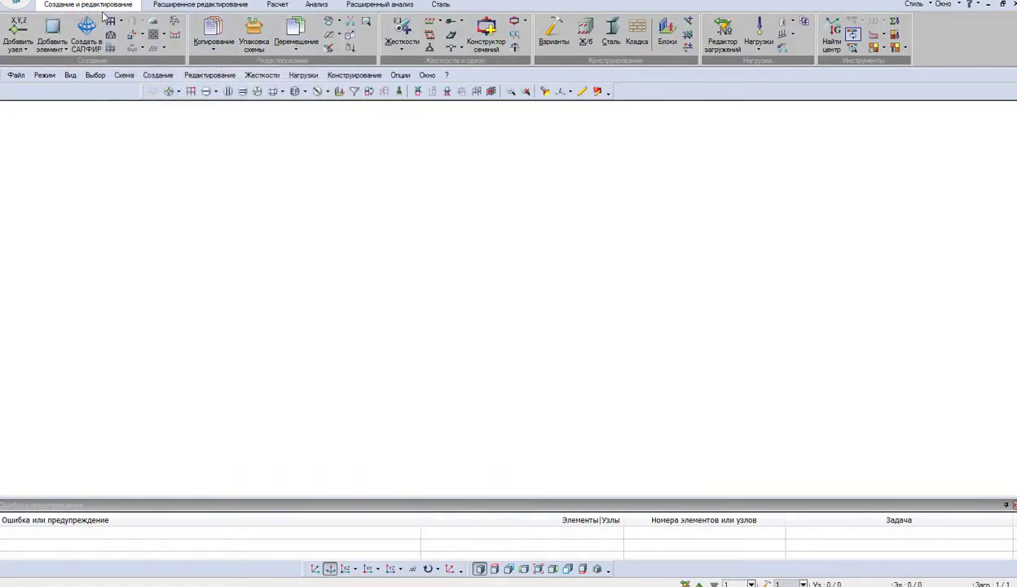
pyautogui.click(120, 22)
pyautogui.click(142, 40)
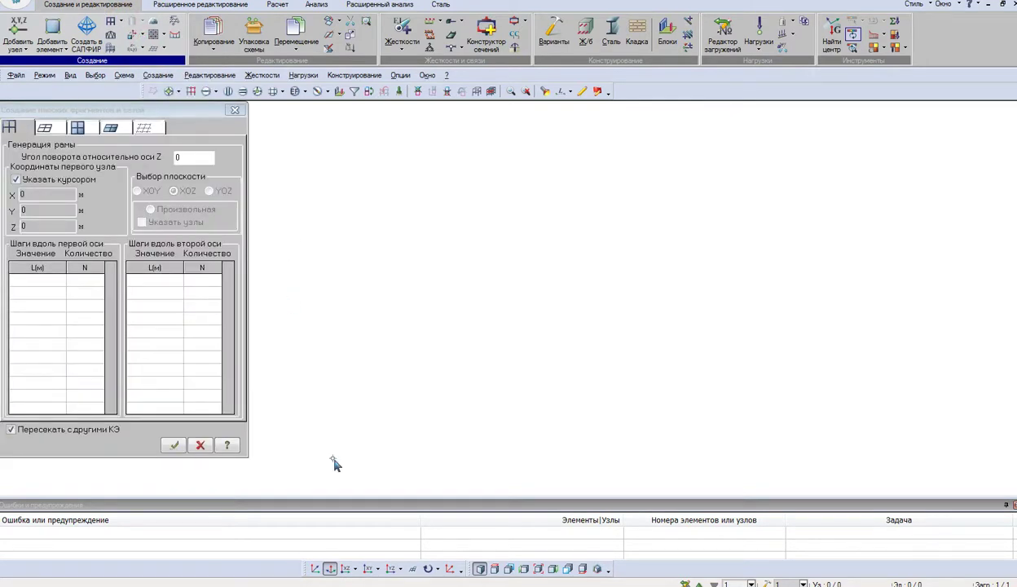
pyautogui.click(36, 280)
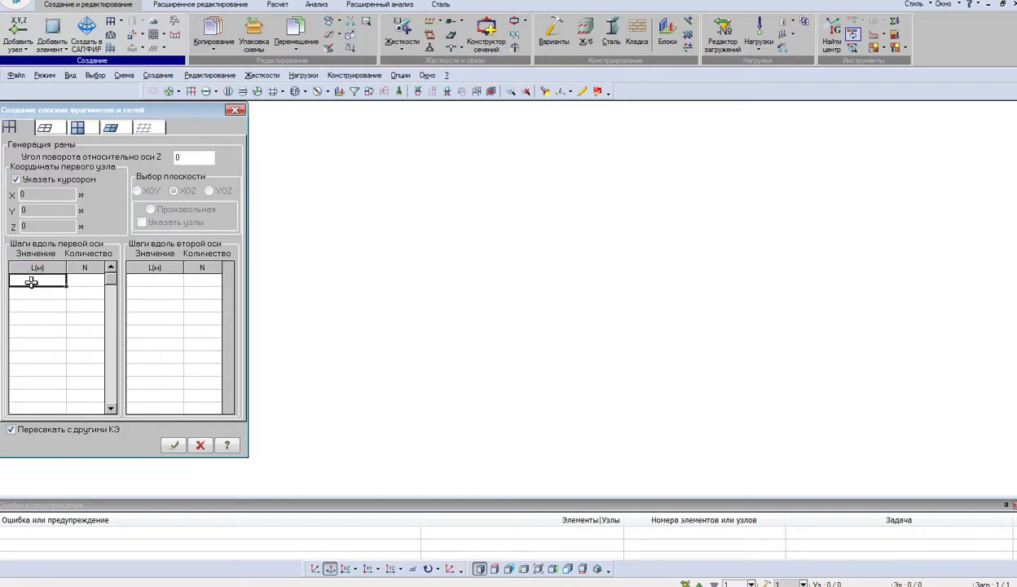
pyautogui.write('0.605')
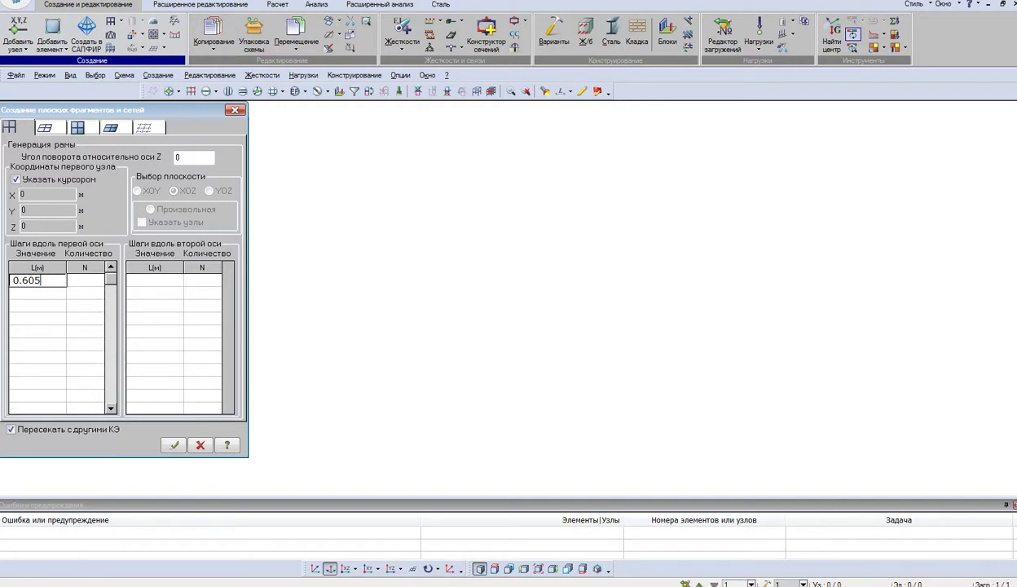
pyautogui.click(85, 279)
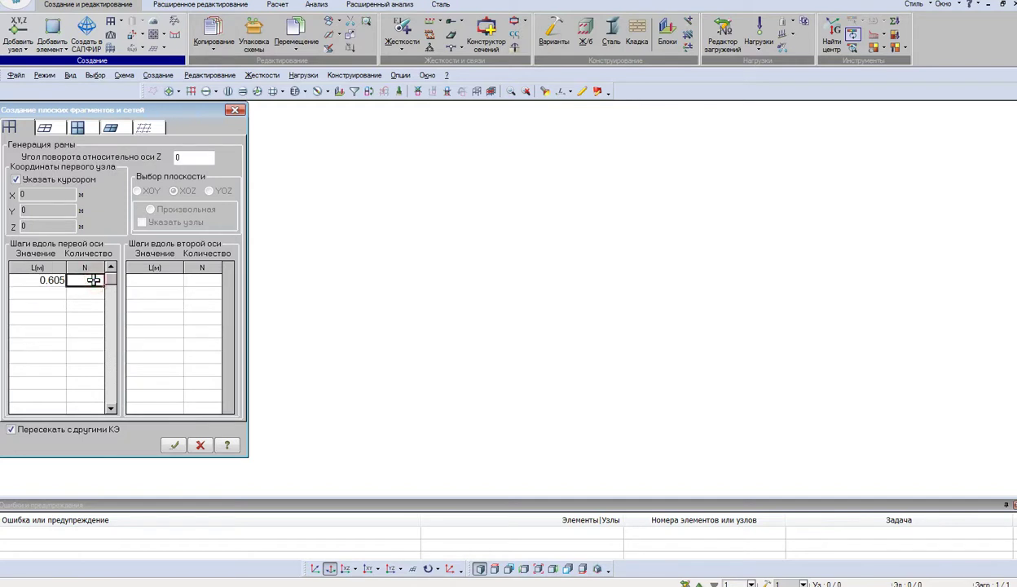
pyautogui.write('10')
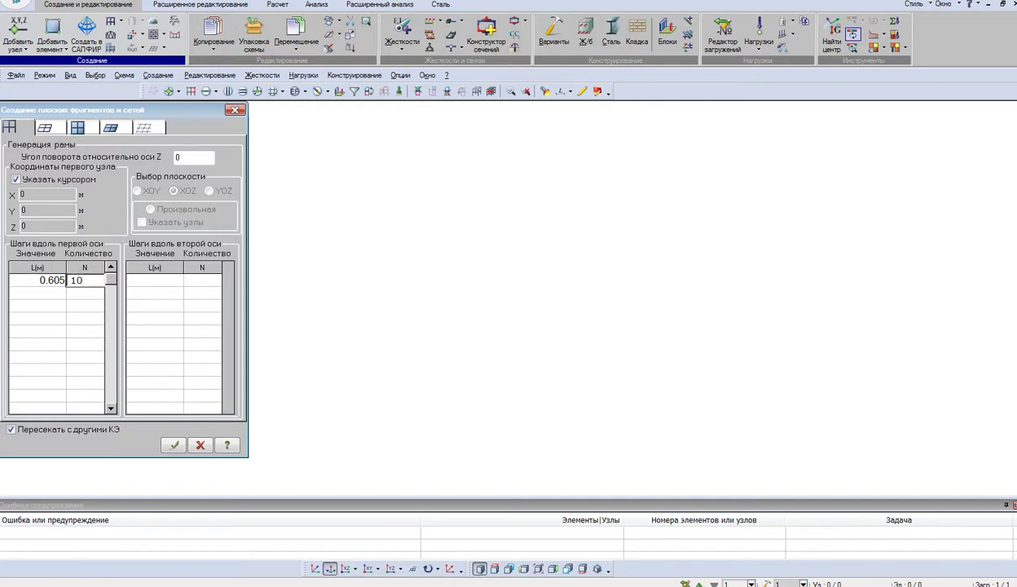
pyautogui.click(174, 444)
pyautogui.click(234, 109)
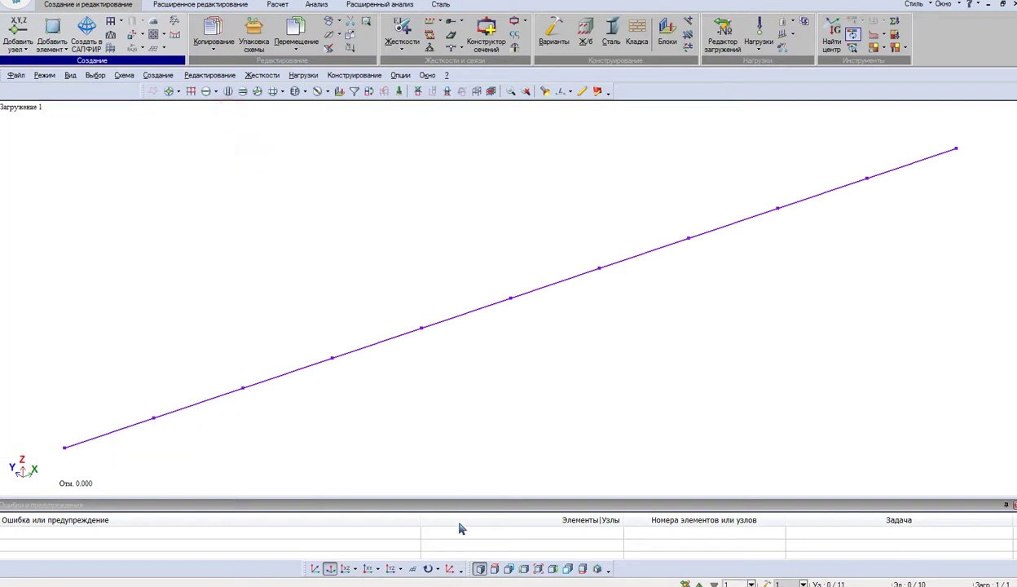
# - Show the beam in the XZ projection and restrain its left end node in Z, with the support symbols enlarged
pyautogui.click(345, 568)
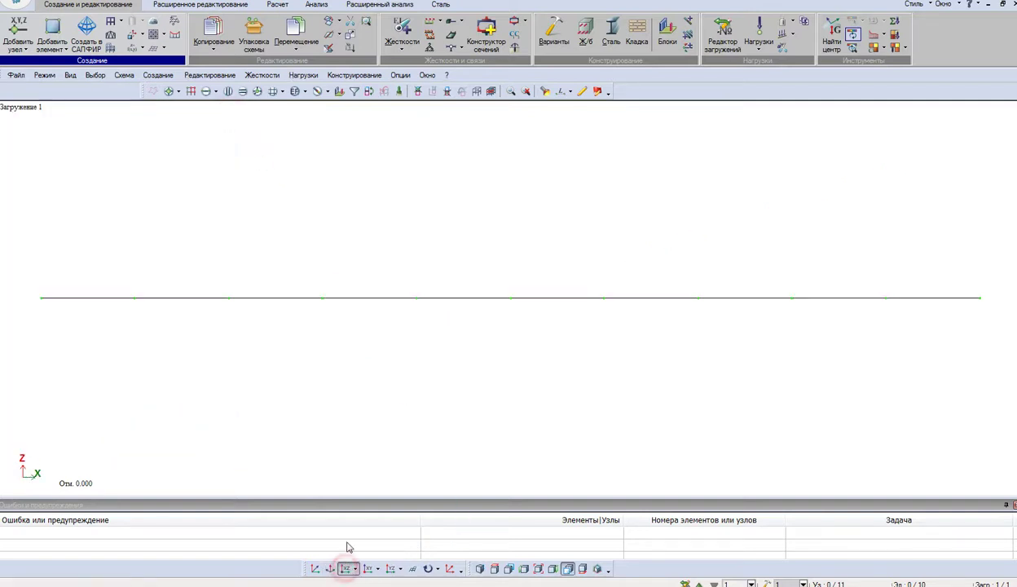
pyautogui.click(169, 91)
pyautogui.click(29, 292)
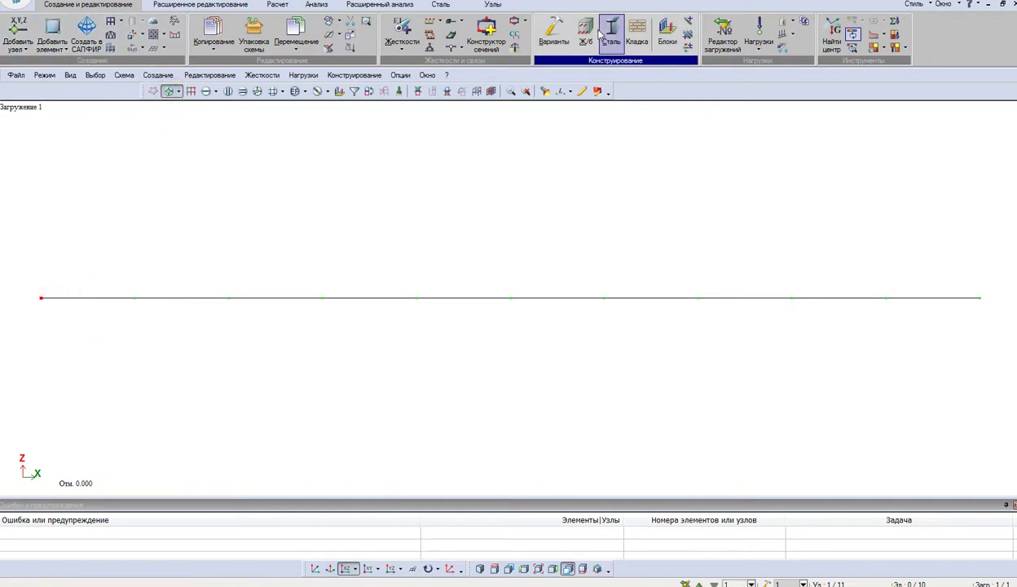
pyautogui.click(499, 6)
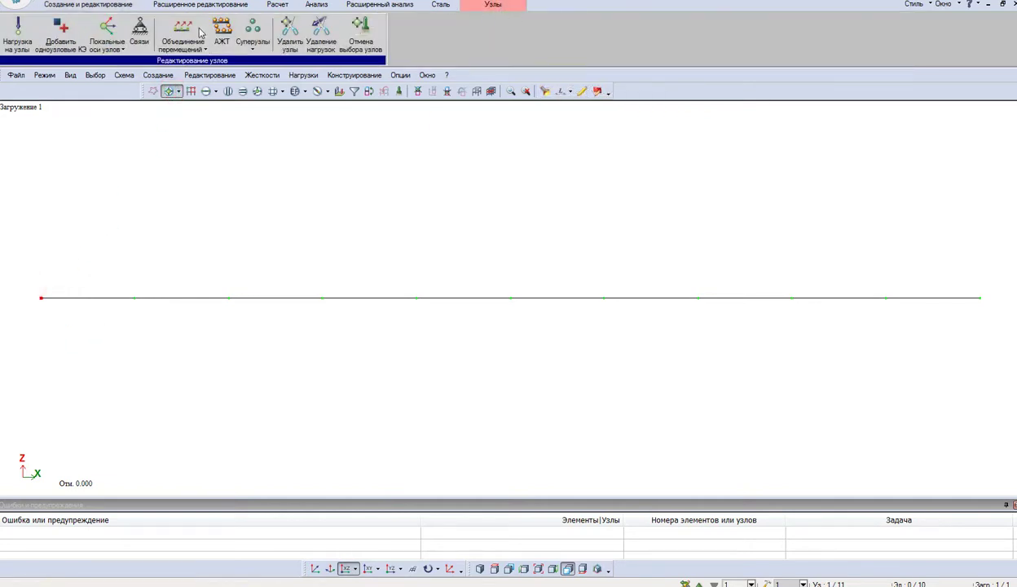
pyautogui.click(140, 34)
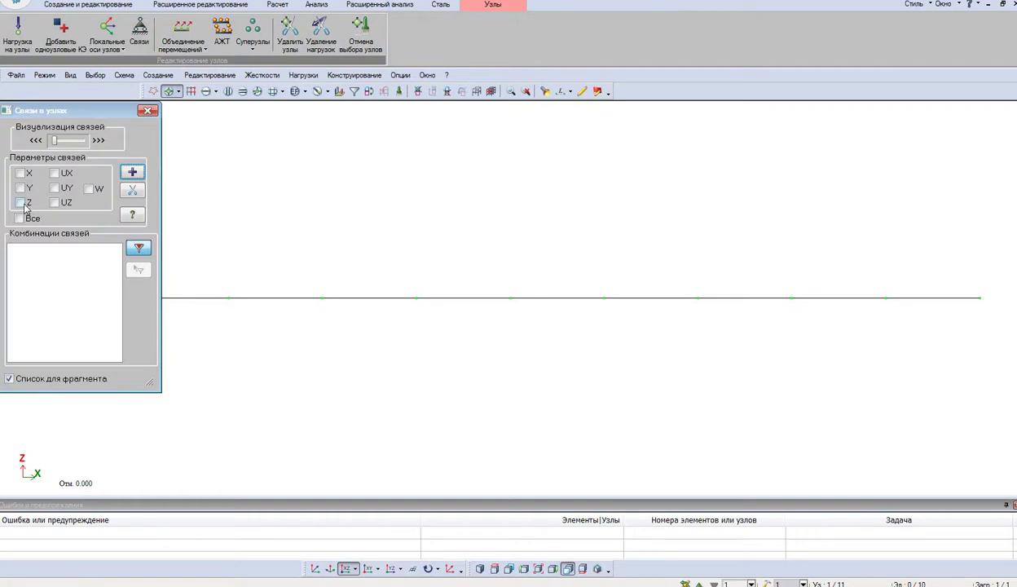
pyautogui.click(22, 203)
pyautogui.moveTo(55, 140); pyautogui.dragTo(82, 141)
pyautogui.click(132, 173)
# - Restrain the beam's right end node in X and Z, and close the node restraints dialog
pyautogui.click(977, 297)
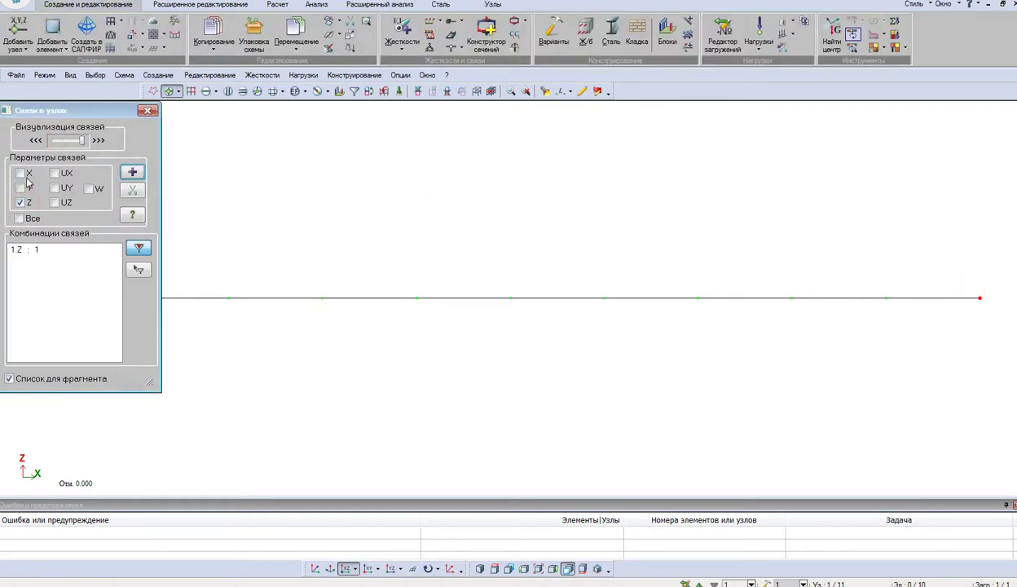
pyautogui.click(22, 173)
pyautogui.click(133, 173)
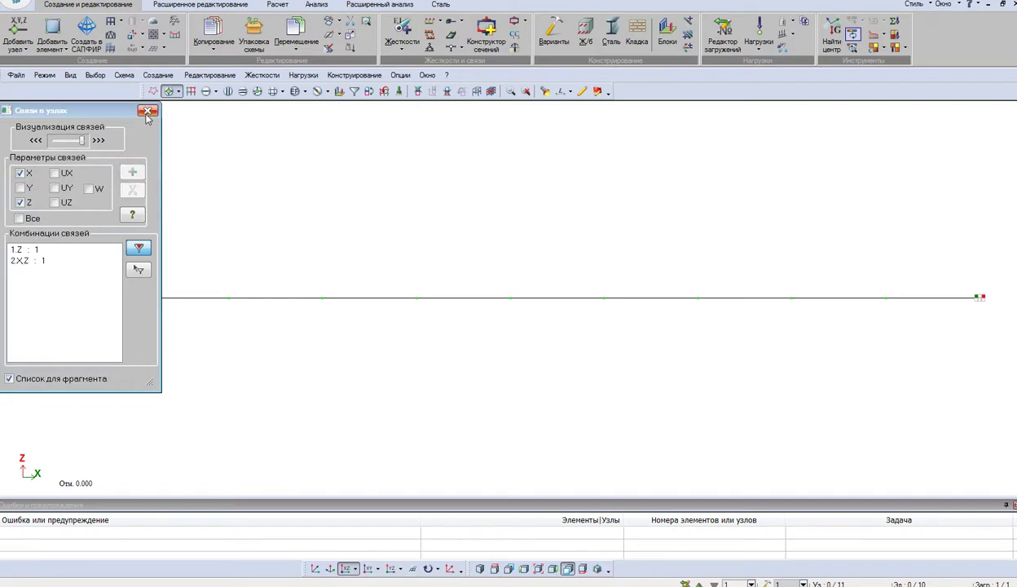
pyautogui.click(147, 112)
# - Look through the PDF's load calculations, and apply a uniform global Z load of 17.052 kN/m to all the beam's bars
pyautogui.hotkey('alt', 'Tab')
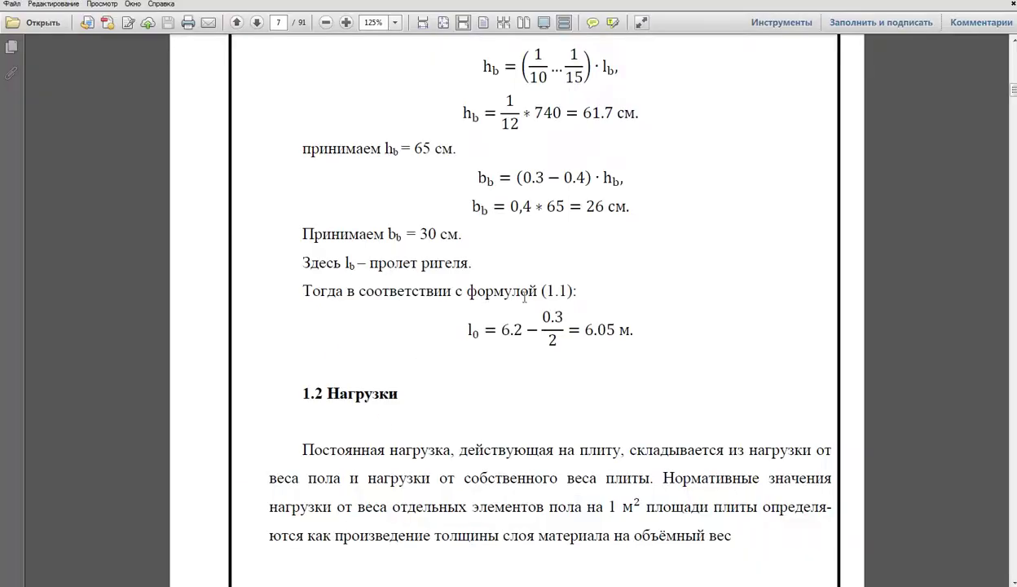
pyautogui.scroll(-20, 531, 292)
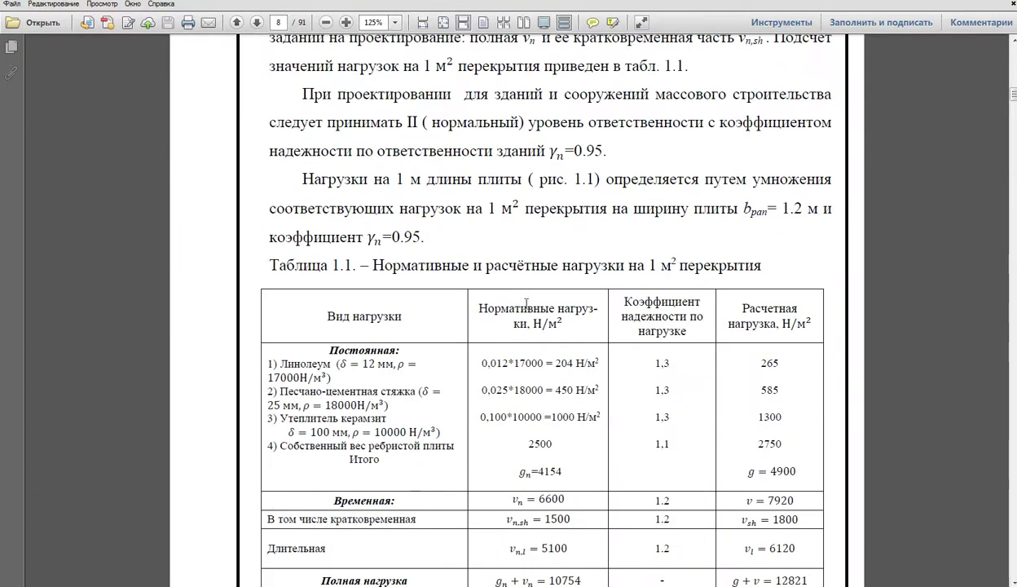
pyautogui.scroll(-15, 530, 312)
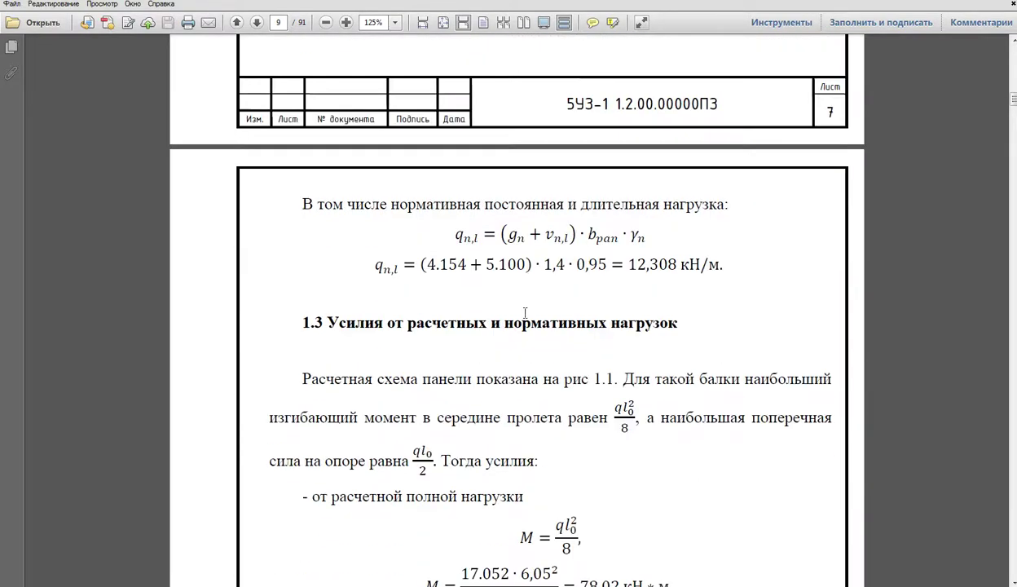
pyautogui.scroll(-3, 525, 312)
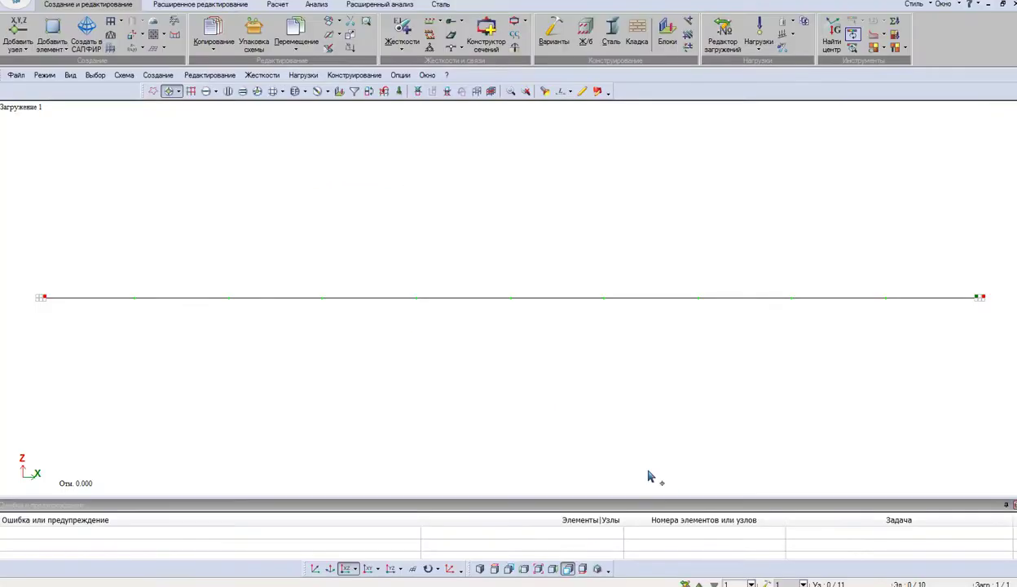
pyautogui.click(631, 456)
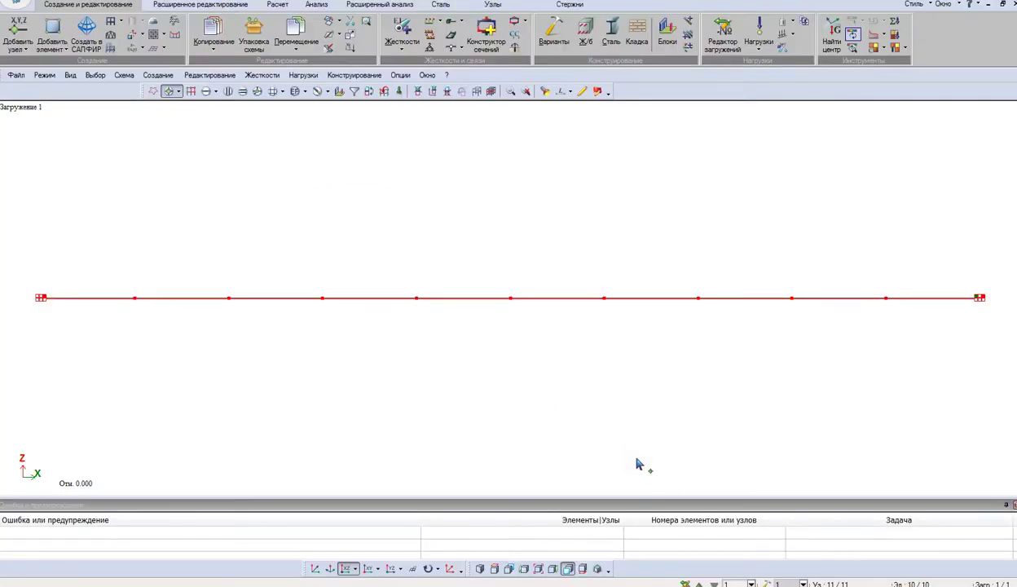
pyautogui.click(556, 6)
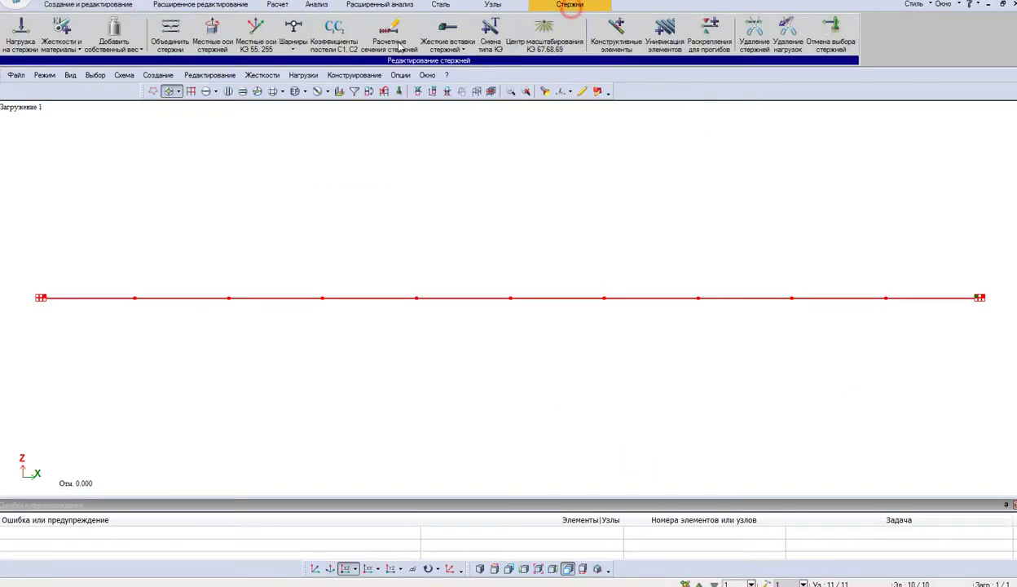
pyautogui.click(22, 37)
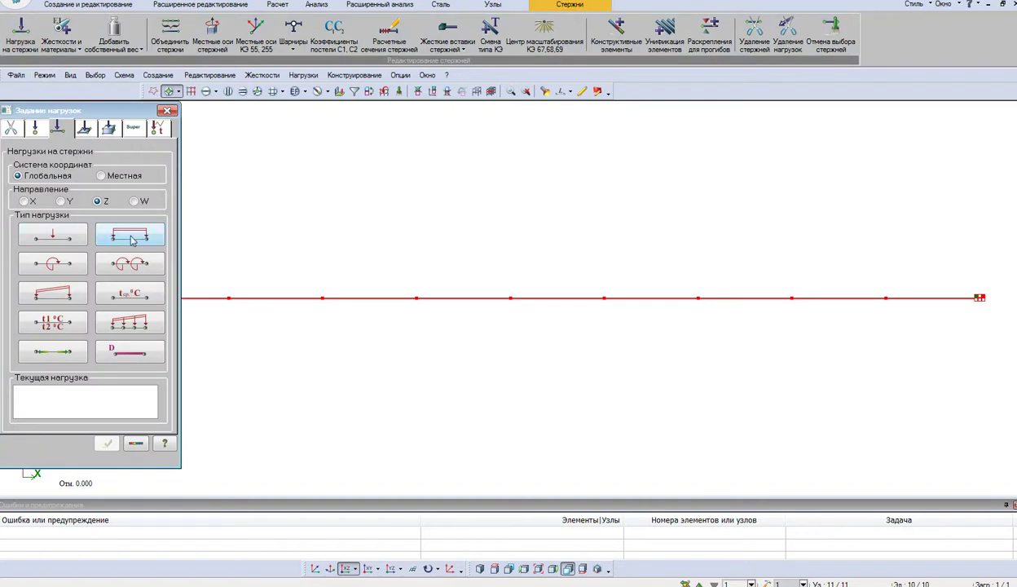
pyautogui.click(132, 238)
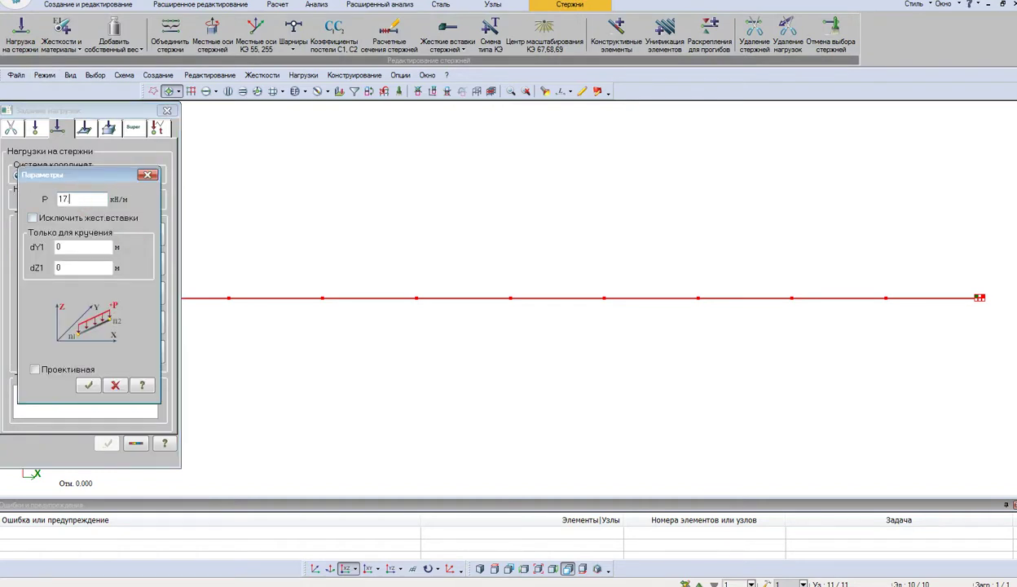
pyautogui.click(88, 385)
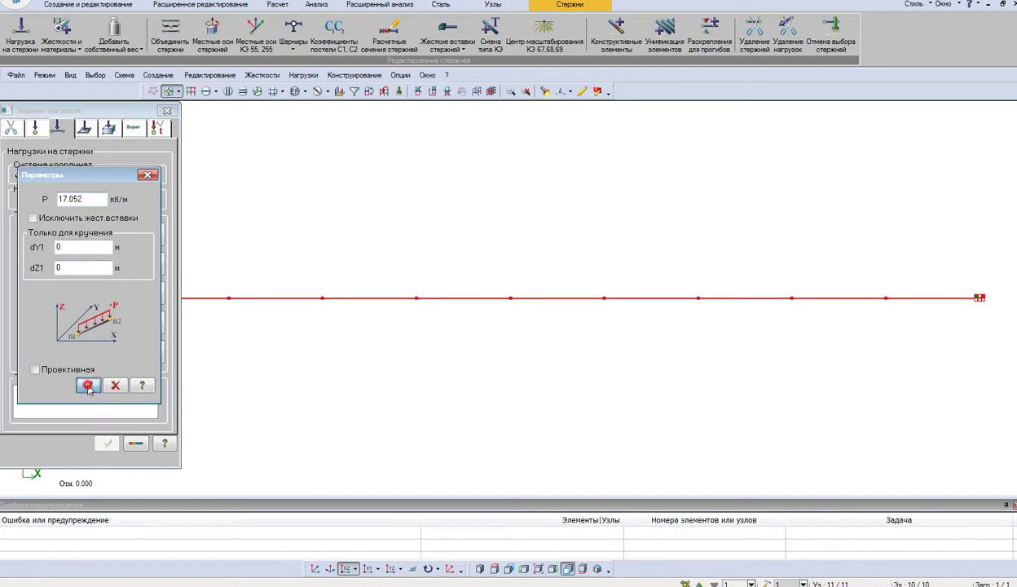
pyautogui.click(167, 109)
# - Save the scheme as плита перекрытия.lir and run its calculation
pyautogui.click(17, 7)
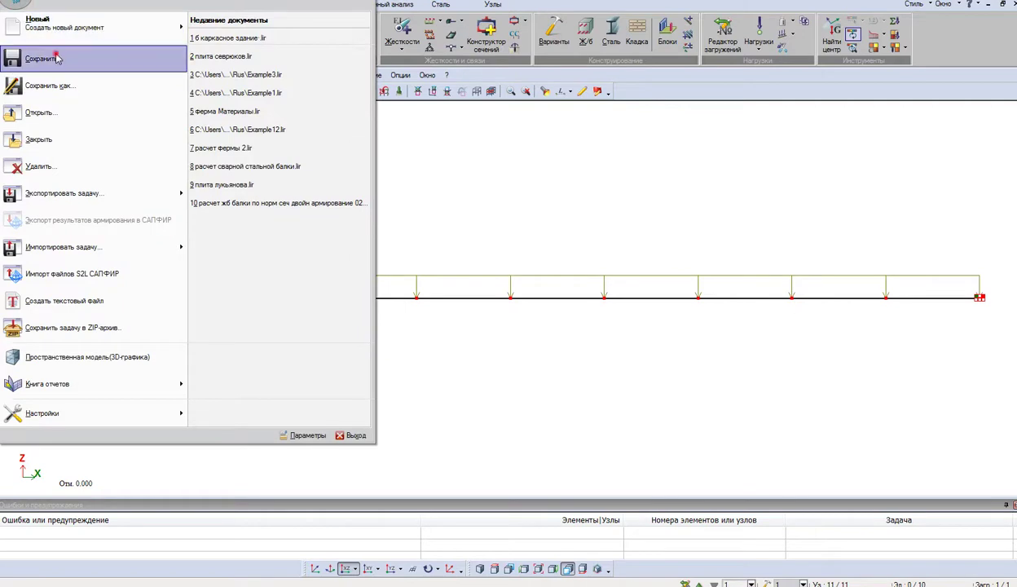
pyautogui.click(54, 54)
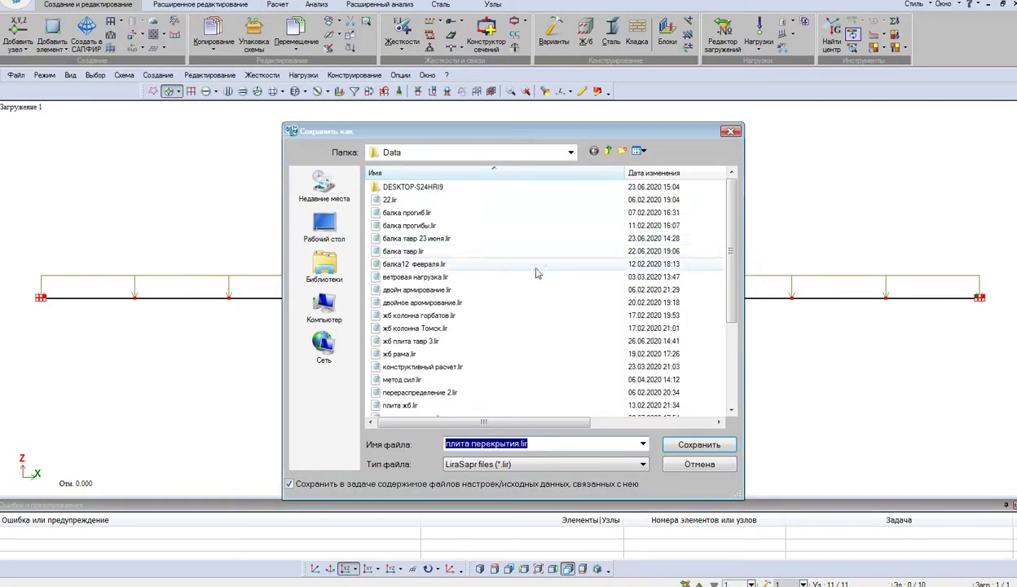
pyautogui.click(707, 447)
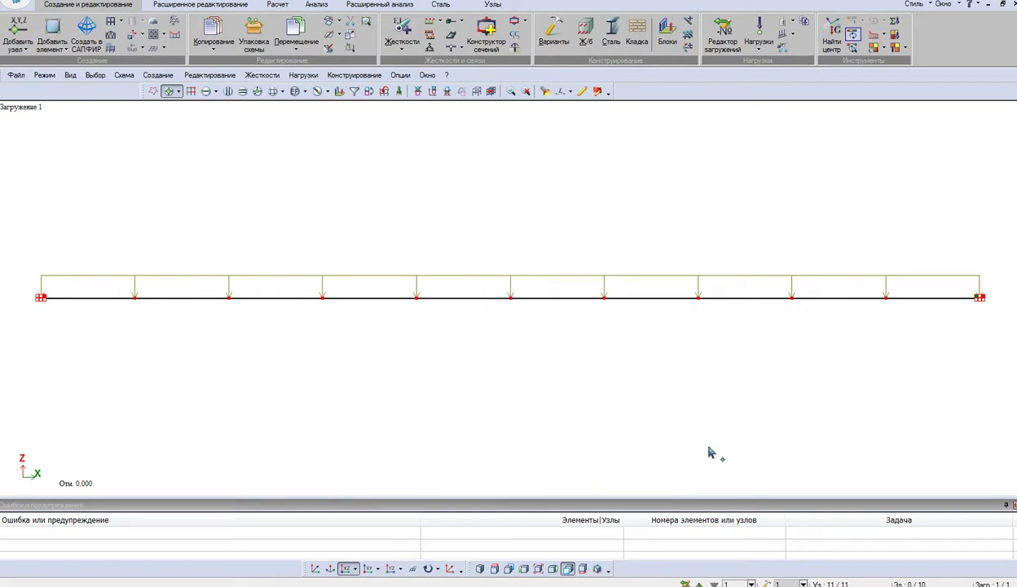
pyautogui.click(277, 5)
pyautogui.click(18, 37)
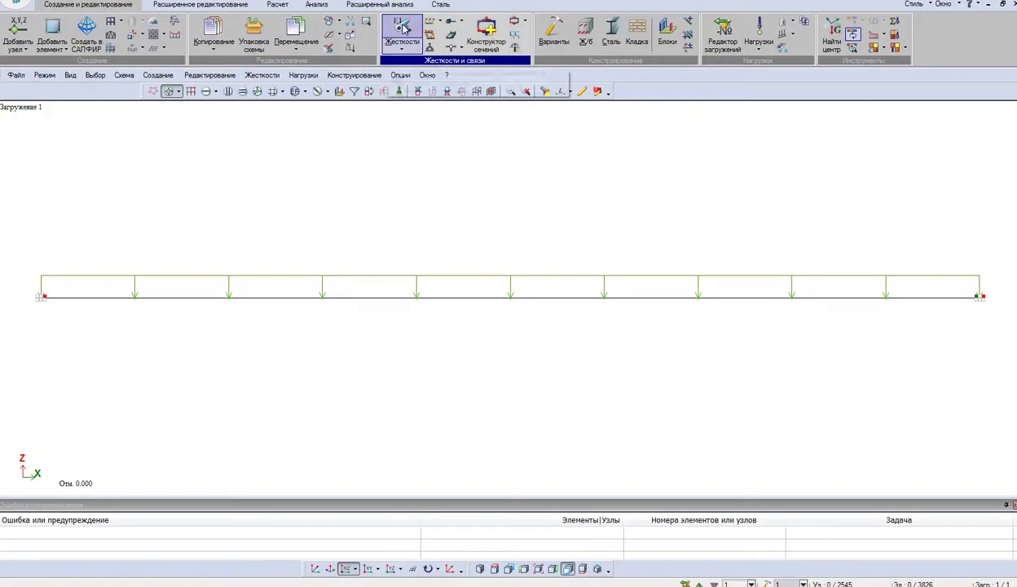
# - Switch to the analysis results and display the My bending moment diagram on the undeformed scheme
pyautogui.click(314, 5)
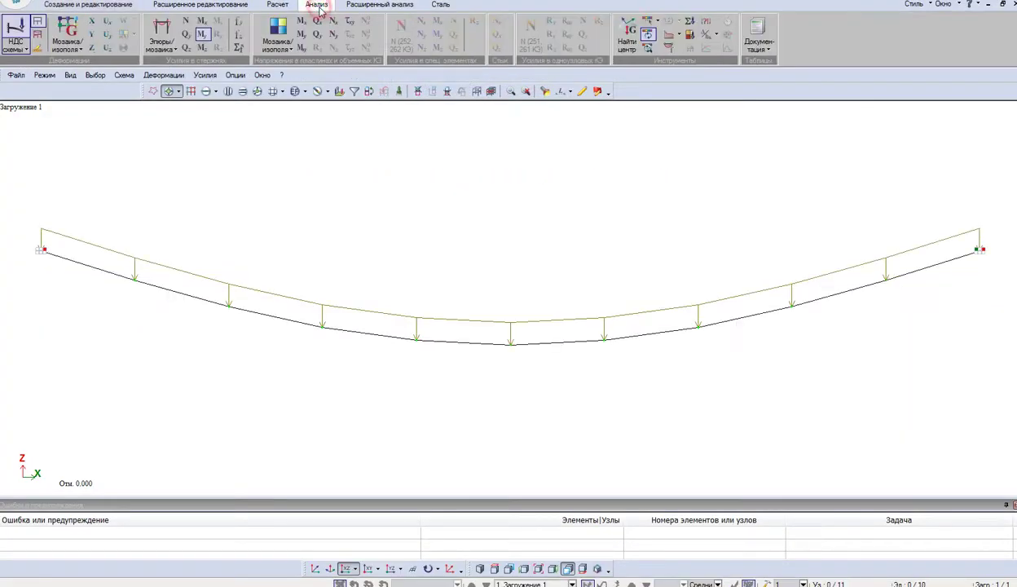
pyautogui.click(37, 22)
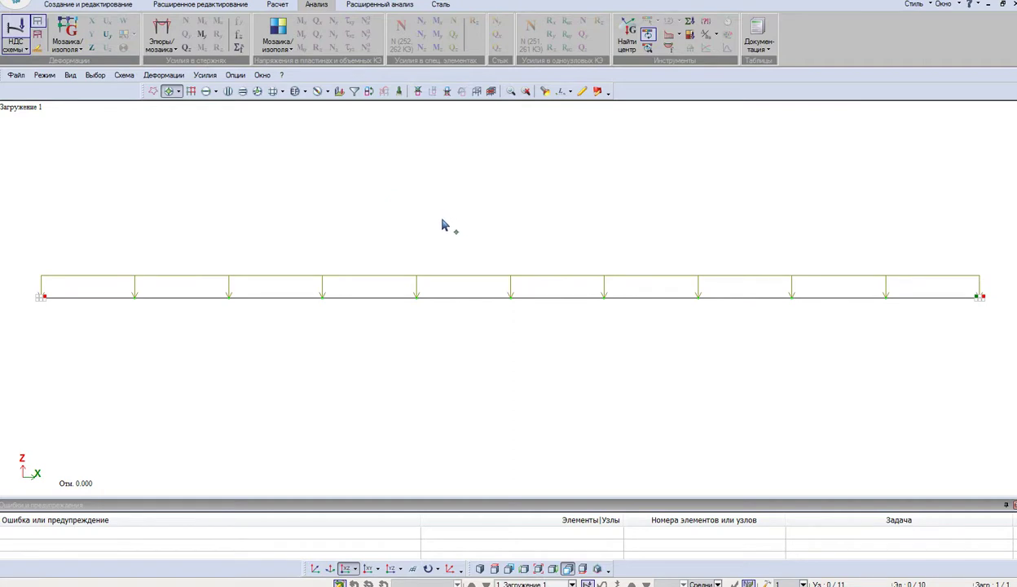
pyautogui.scroll(-1, 434, 231)
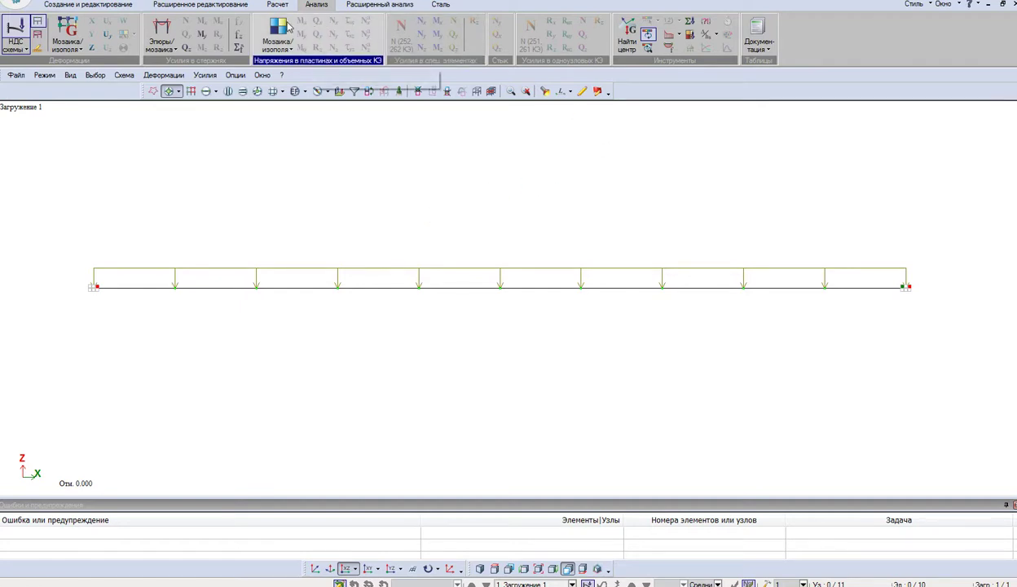
pyautogui.click(202, 34)
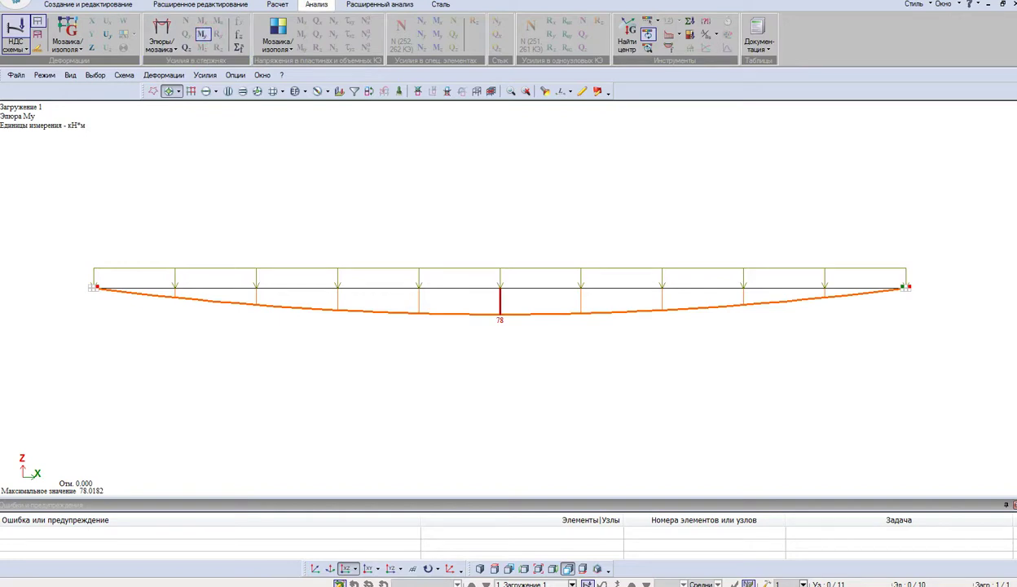
# - Enable hatching of the moment diagram and the adjacent diagram value flag in the display options
pyautogui.click(596, 91)
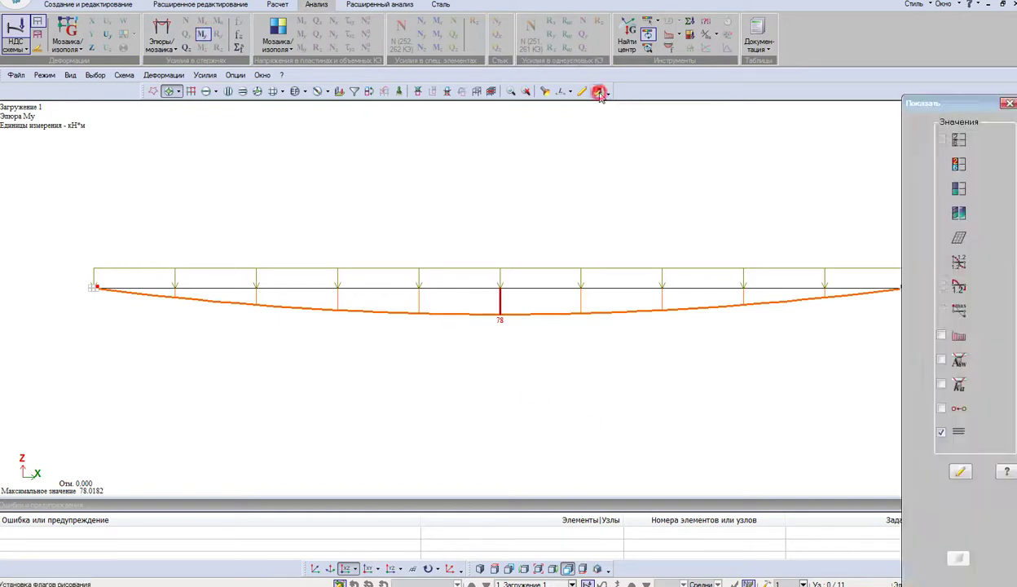
pyautogui.click(958, 334)
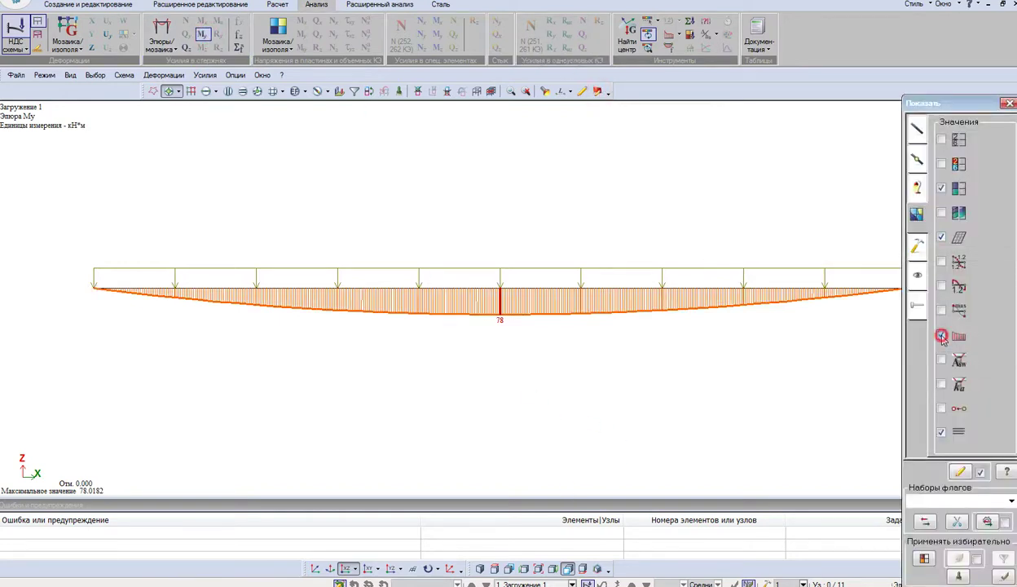
pyautogui.click(941, 310)
pyautogui.scroll(3, 545, 320)
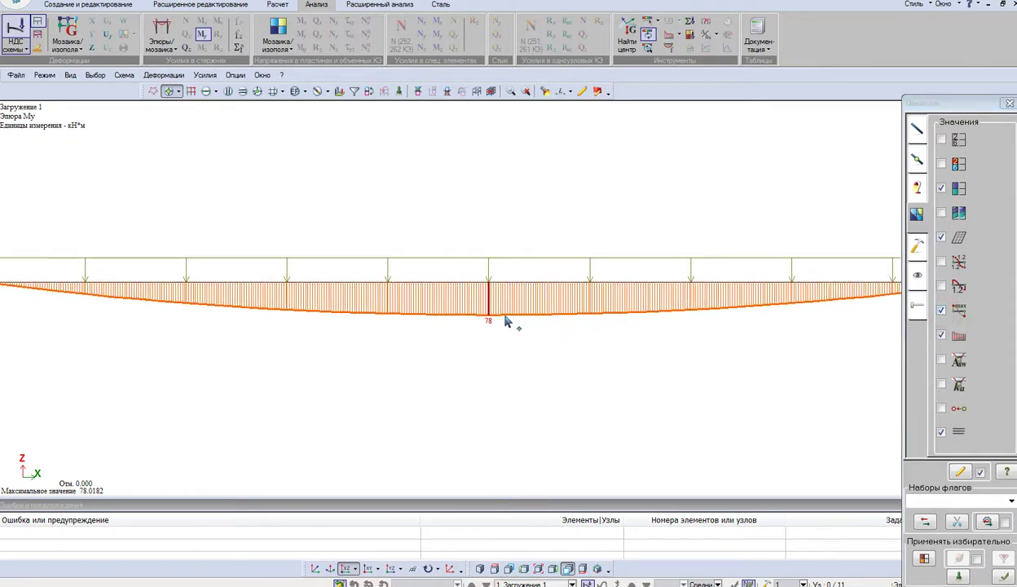
# - Enlarge the font of the diagram's force values in the number format and font settings
pyautogui.click(15, 5)
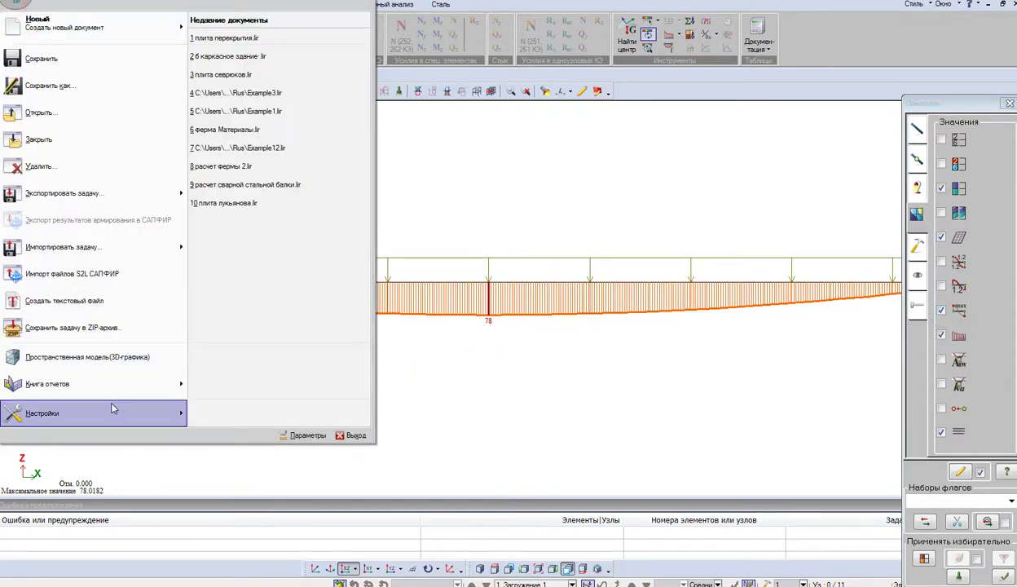
pyautogui.moveTo(132, 410)
pyautogui.click(253, 215)
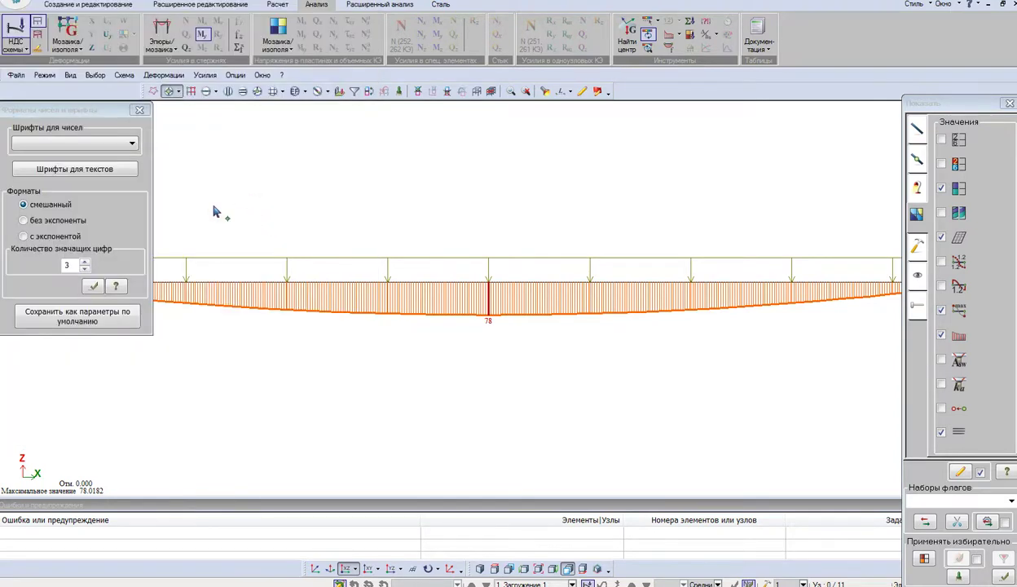
pyautogui.click(130, 143)
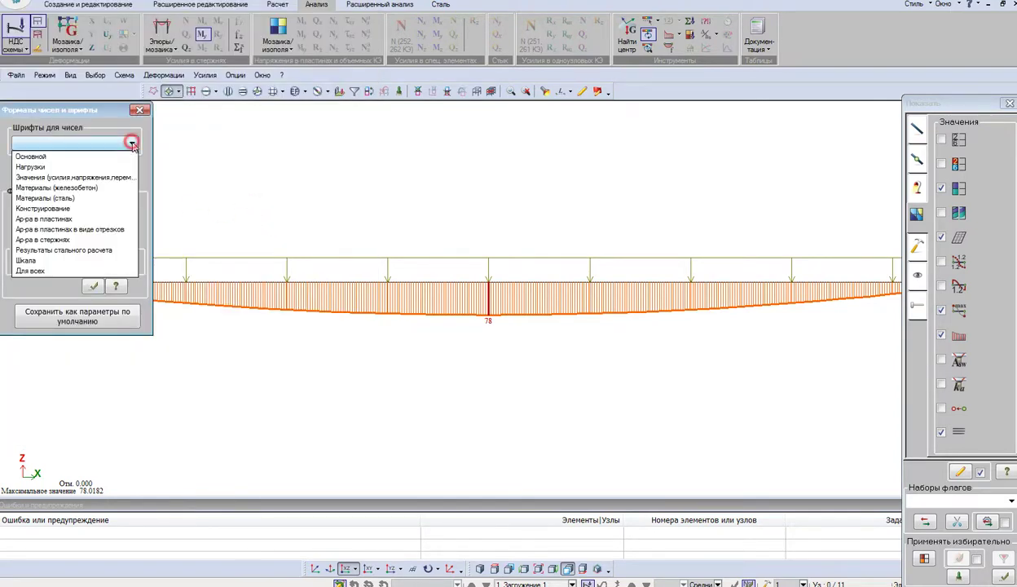
pyautogui.click(69, 258)
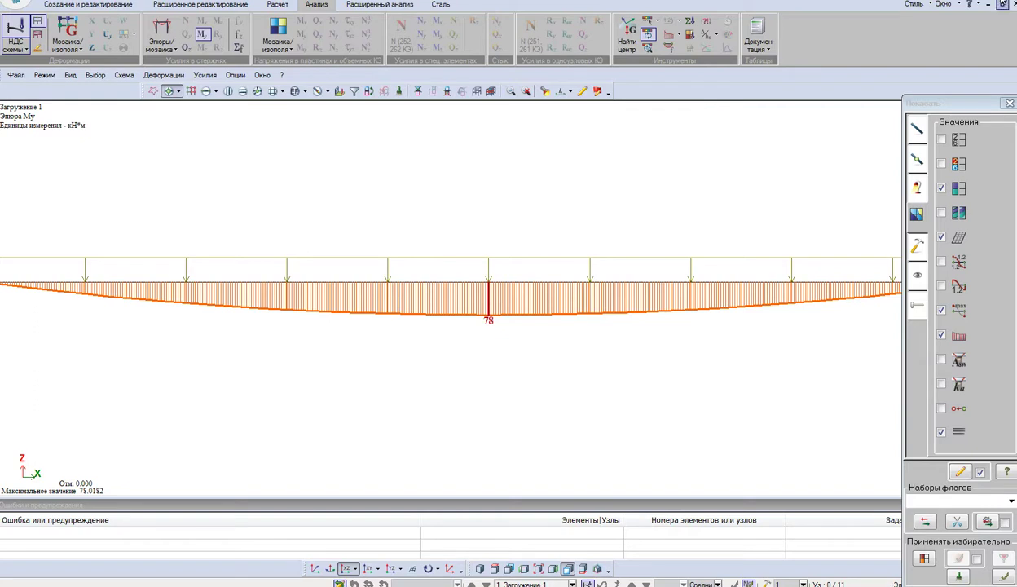
# - Circle the midspan moment in red, sketch a beam with bottom reinforcement above the diagram, label the moment M, and clear the screen markup
pyautogui.hotkey('ctrl', 'alt', 'd')
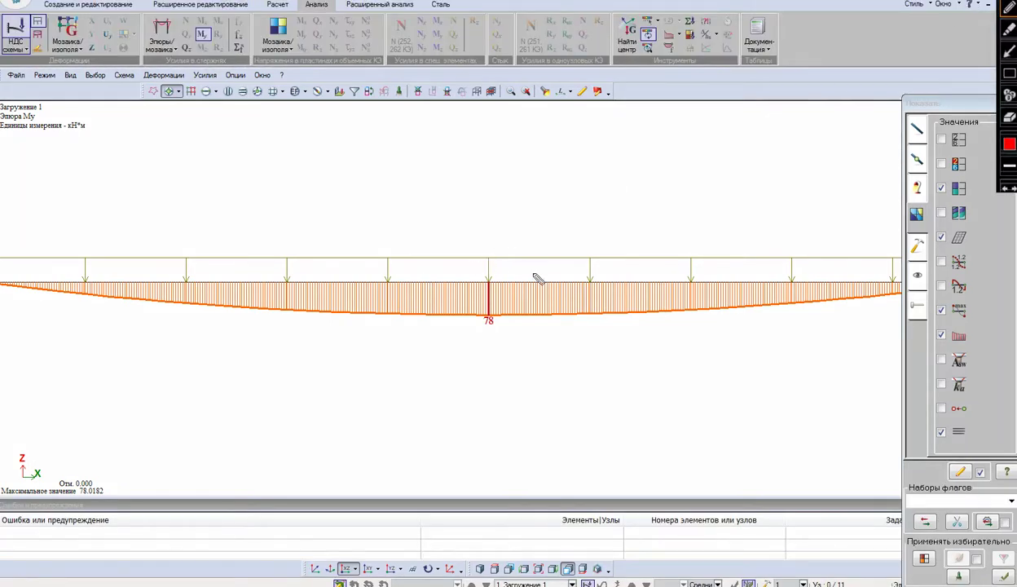
pyautogui.moveTo(534, 274)
pyautogui.mouseDown()
pyautogui.moveTo(465, 317)
pyautogui.moveTo(488, 264)
pyautogui.mouseUp()
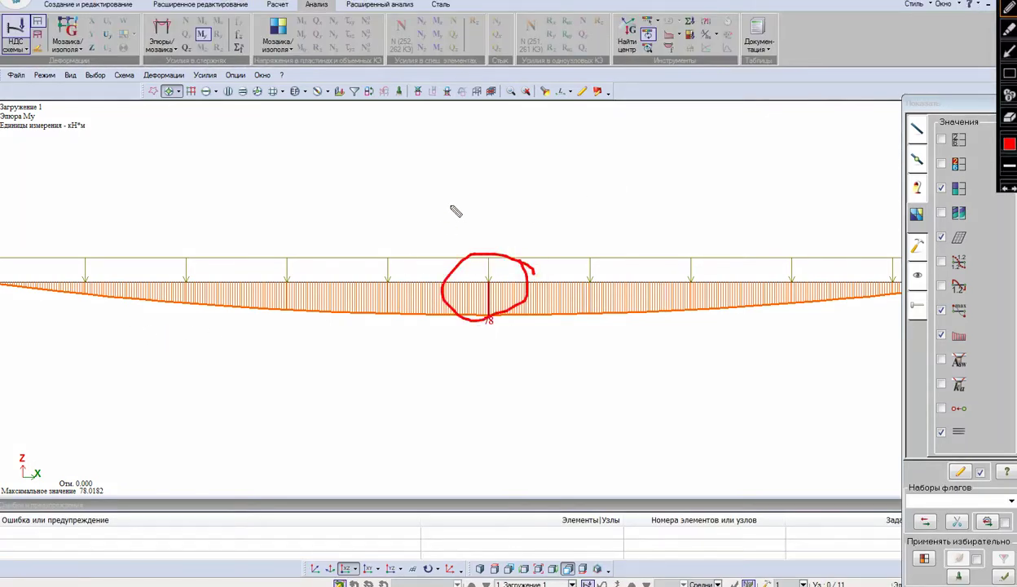
pyautogui.moveTo(270, 186); pyautogui.dragTo(571, 181)
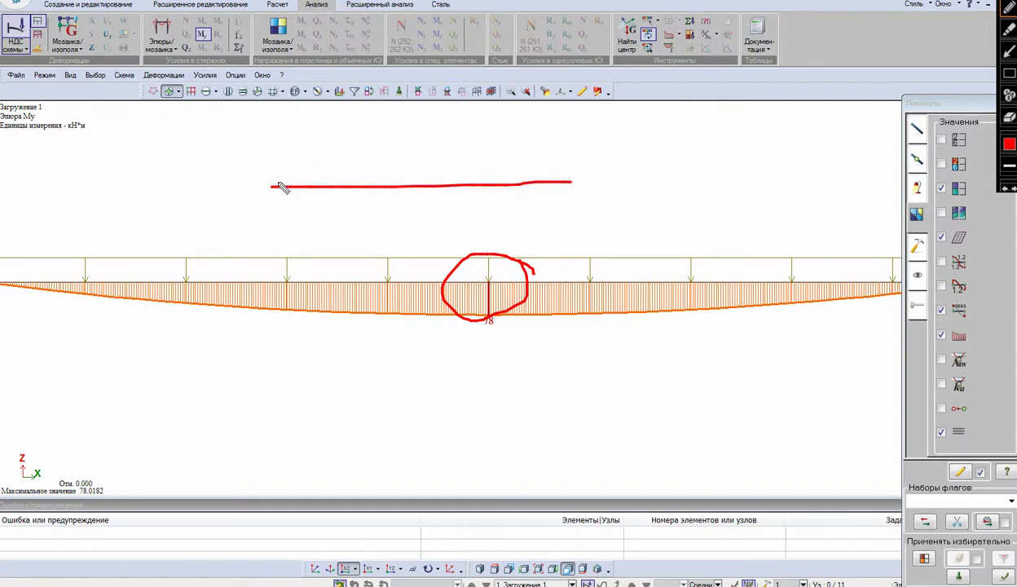
pyautogui.moveTo(276, 184)
pyautogui.mouseDown()
pyautogui.moveTo(279, 230)
pyautogui.moveTo(575, 225)
pyautogui.mouseUp()
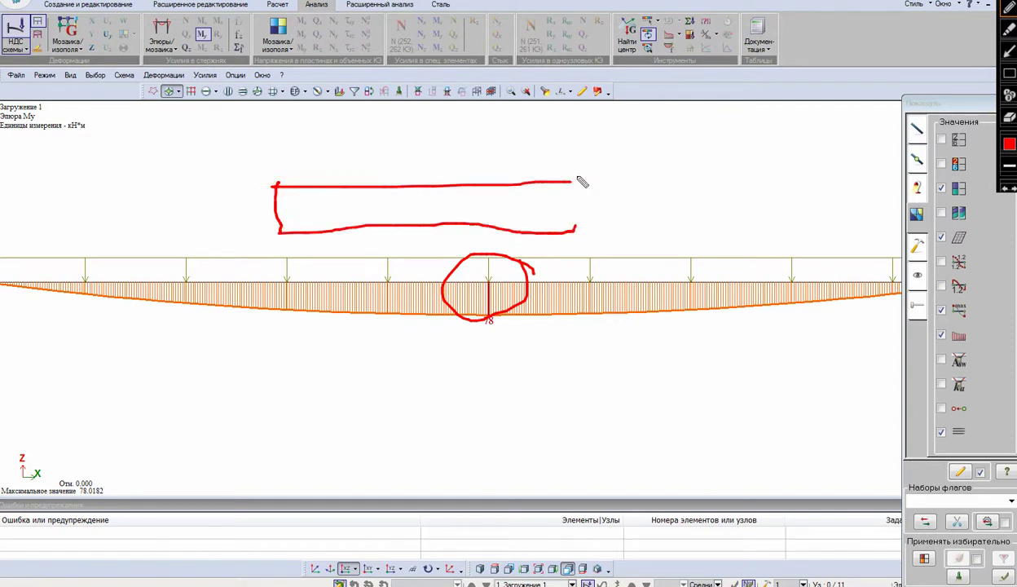
pyautogui.moveTo(576, 179); pyautogui.dragTo(576, 232)
pyautogui.moveTo(291, 221); pyautogui.dragTo(570, 221)
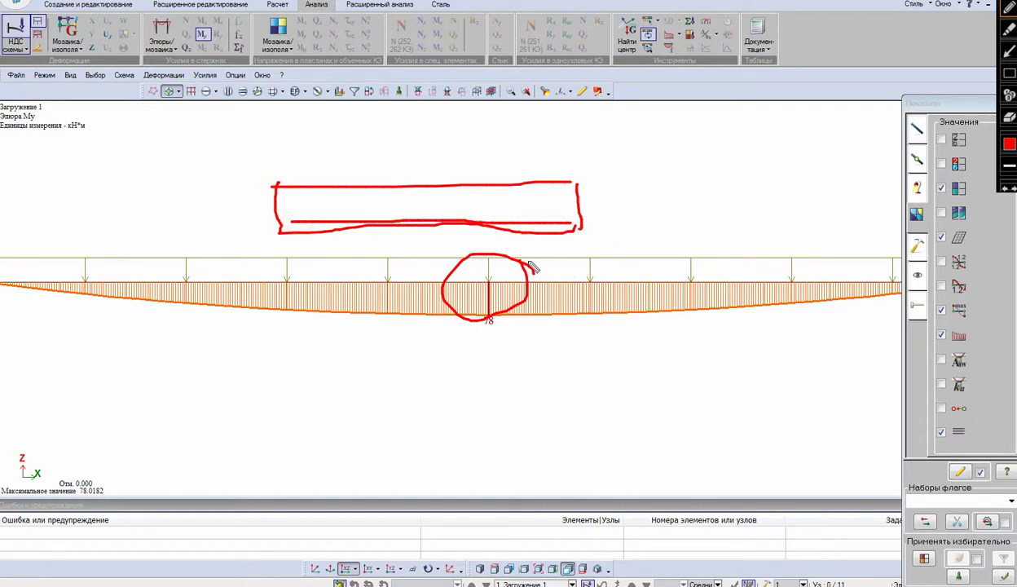
pyautogui.moveTo(528, 266)
pyautogui.mouseDown()
pyautogui.moveTo(609, 230)
pyautogui.moveTo(619, 236)
pyautogui.mouseUp()
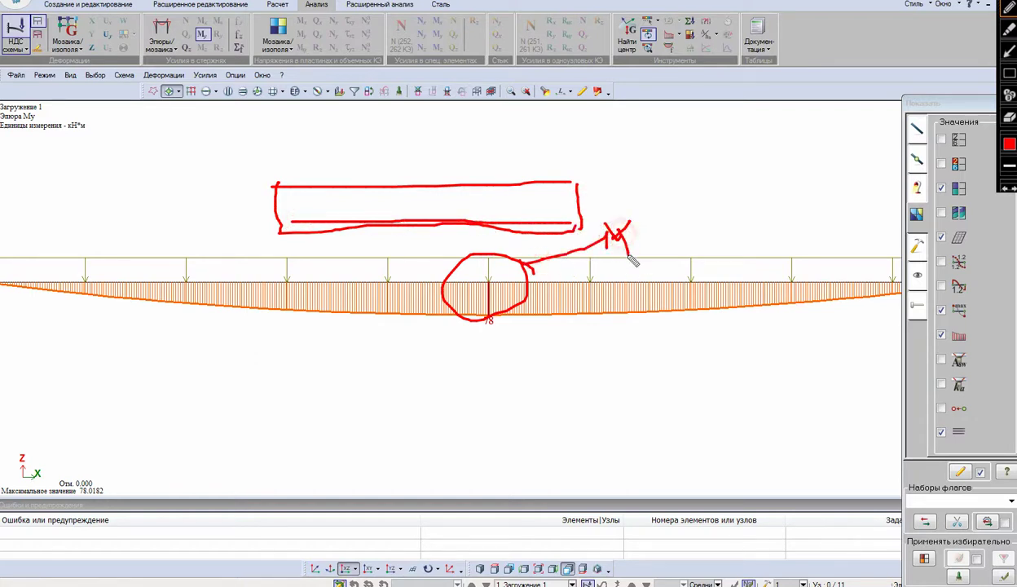
pyautogui.press('Escape')
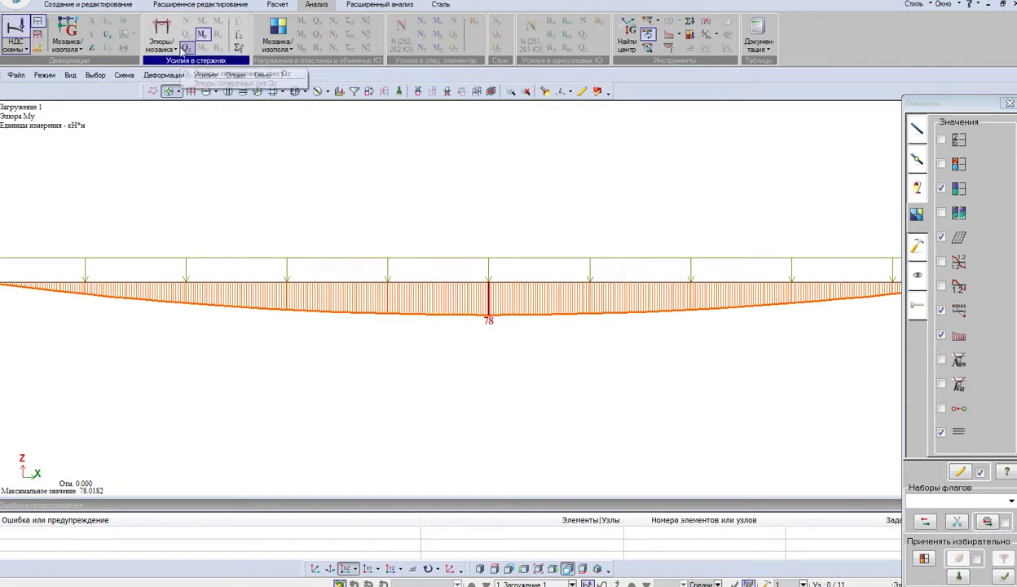
# - Display the Qz shear force diagram for the whole beam
pyautogui.click(186, 49)
pyautogui.scroll(-2, 422, 292)
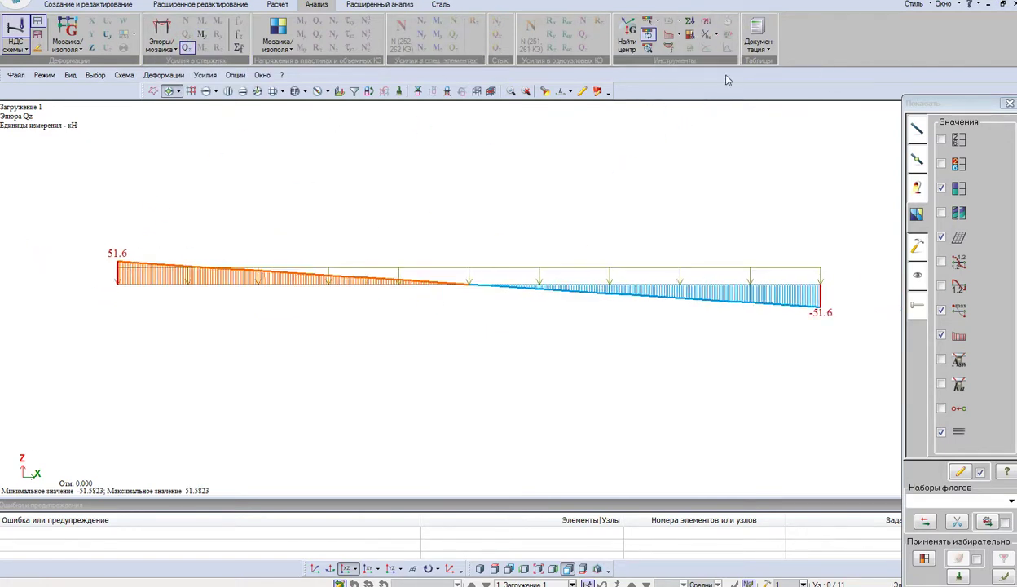
pyautogui.click(934, 137)
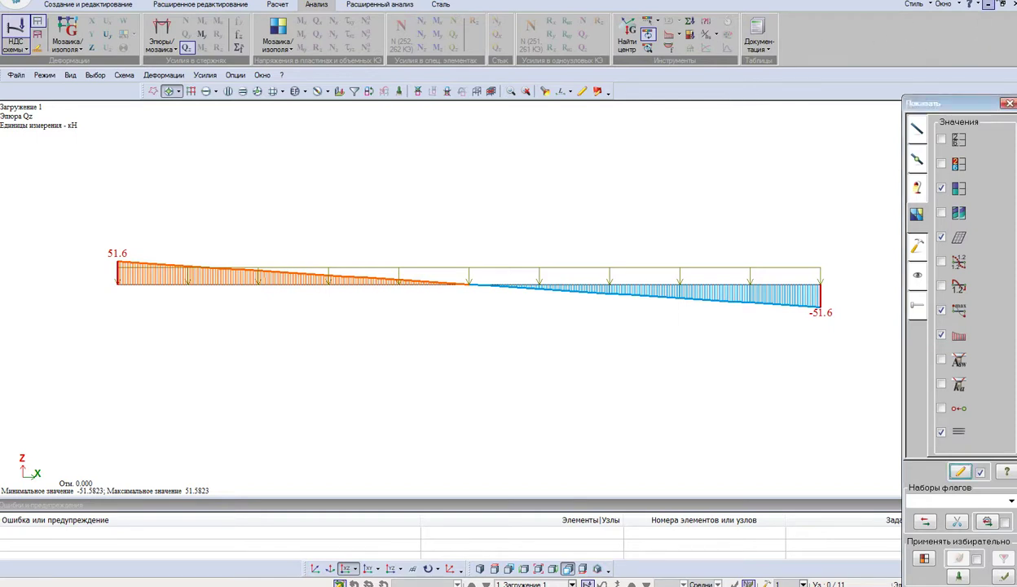
# - Draw closely spaced red transverse bars near both supports of the shear diagram and write the underlined note "d по S-?" above it
pyautogui.click(963, 2)
pyautogui.moveTo(141, 244)
pyautogui.mouseDown()
pyautogui.moveTo(140, 303)
pyautogui.moveTo(165, 300)
pyautogui.mouseUp()
pyautogui.moveTo(196, 253); pyautogui.dragTo(208, 308)
pyautogui.moveTo(735, 259); pyautogui.dragTo(750, 330)
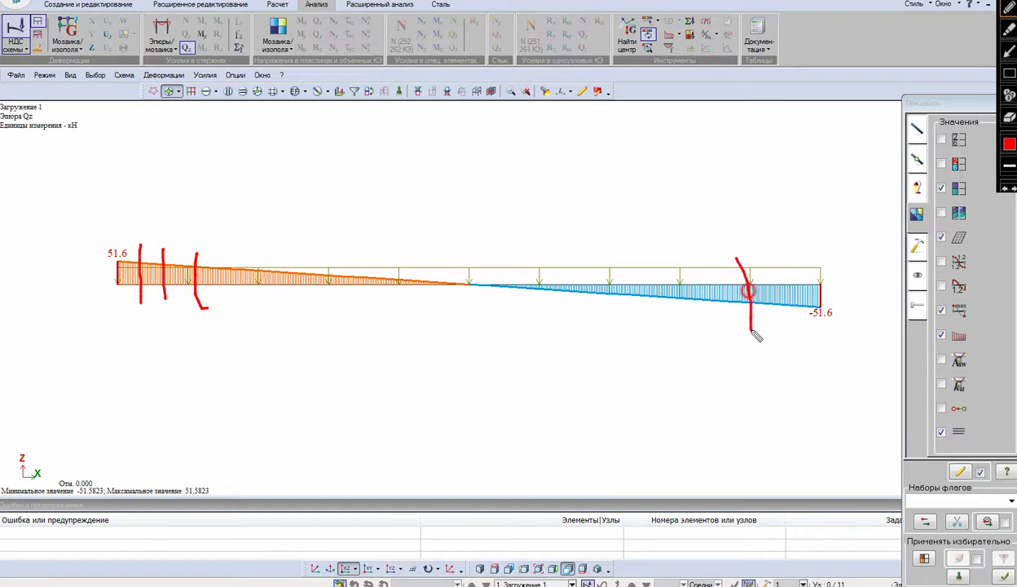
pyautogui.moveTo(759, 277); pyautogui.dragTo(771, 318)
pyautogui.moveTo(786, 257); pyautogui.dragTo(794, 303)
pyautogui.moveTo(153, 244); pyautogui.dragTo(179, 228)
pyautogui.moveTo(233, 186)
pyautogui.mouseDown()
pyautogui.moveTo(204, 198)
pyautogui.moveTo(224, 186)
pyautogui.mouseUp()
pyautogui.moveTo(226, 154)
pyautogui.mouseDown()
pyautogui.moveTo(218, 184)
pyautogui.moveTo(248, 191)
pyautogui.mouseUp()
pyautogui.moveTo(263, 174)
pyautogui.mouseDown()
pyautogui.moveTo(273, 197)
pyautogui.moveTo(268, 170)
pyautogui.moveTo(291, 168)
pyautogui.moveTo(308, 187)
pyautogui.moveTo(363, 151)
pyautogui.moveTo(341, 188)
pyautogui.mouseUp()
pyautogui.moveTo(371, 168); pyautogui.dragTo(379, 167)
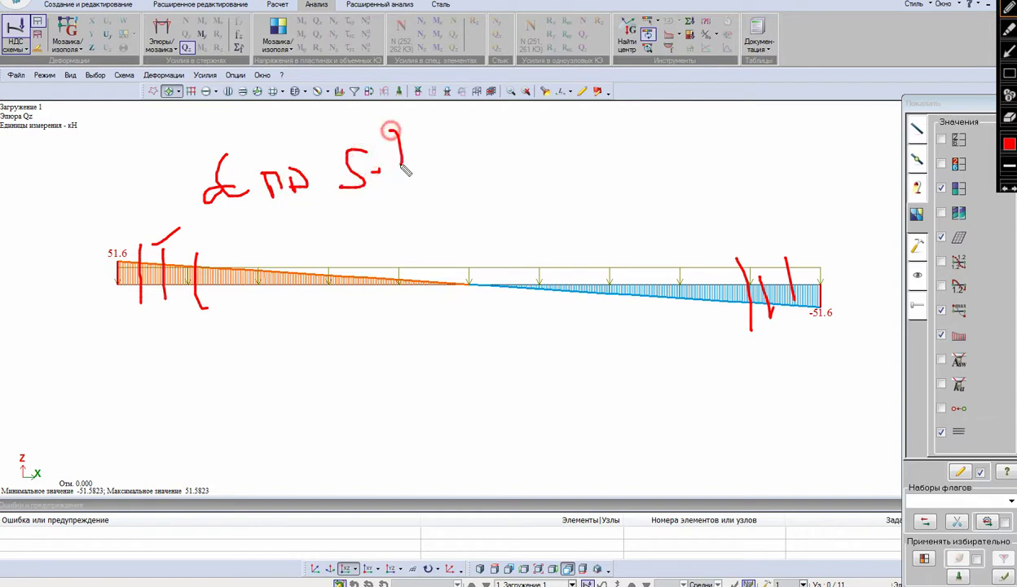
pyautogui.moveTo(388, 132); pyautogui.dragTo(394, 174)
pyautogui.click(396, 183)
pyautogui.moveTo(218, 220); pyautogui.dragTo(407, 200)
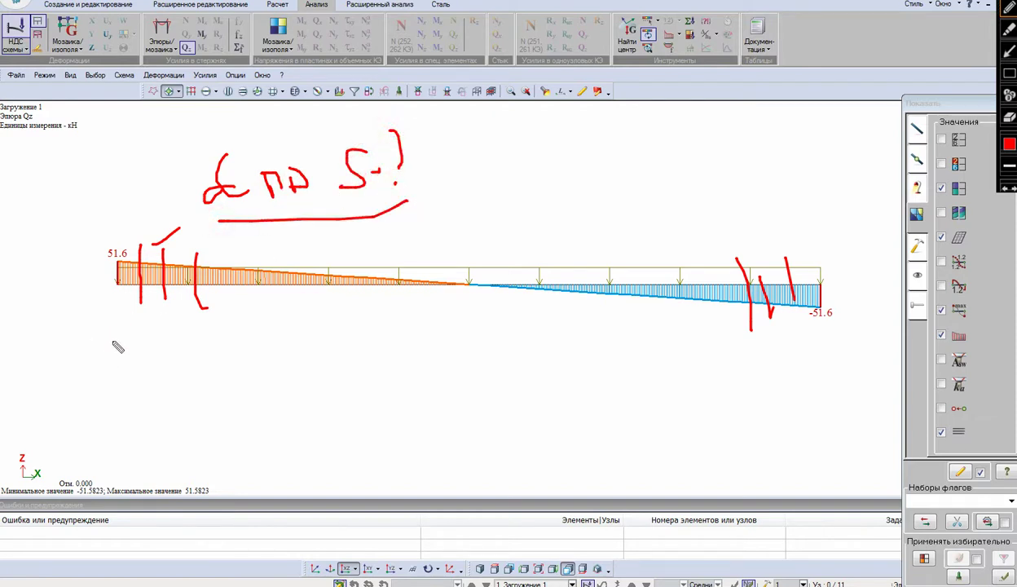
# - Mark four widely spaced transverse bars across the beam's middle zone and underline the two support zones and the middle zone in red
pyautogui.moveTo(130, 321); pyautogui.dragTo(204, 329)
pyautogui.moveTo(334, 254); pyautogui.dragTo(363, 313)
pyautogui.moveTo(409, 251)
pyautogui.mouseDown()
pyautogui.moveTo(428, 325)
pyautogui.moveTo(439, 312)
pyautogui.mouseUp()
pyautogui.moveTo(503, 257); pyautogui.dragTo(527, 333)
pyautogui.moveTo(597, 257); pyautogui.dragTo(615, 326)
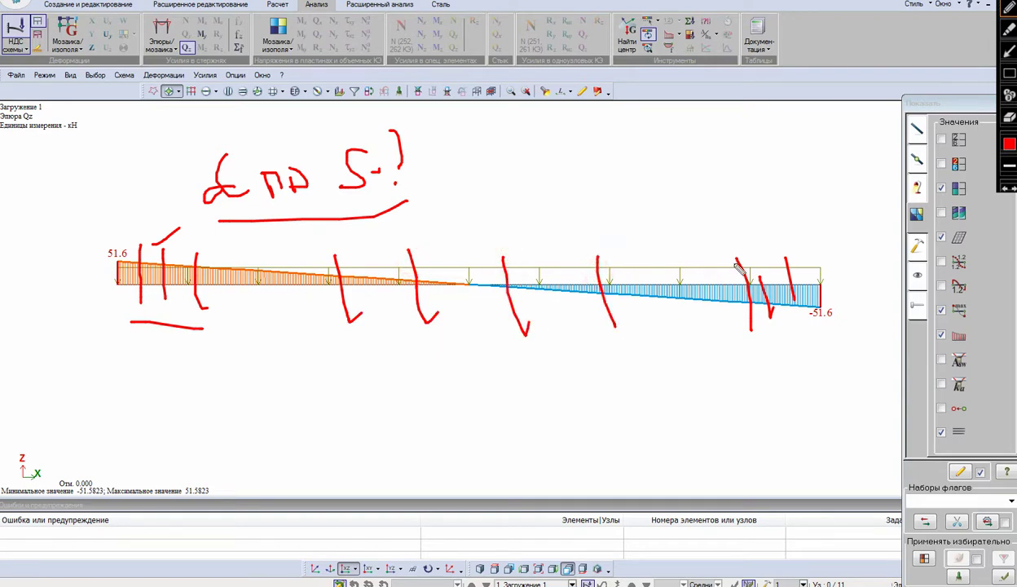
pyautogui.moveTo(727, 333); pyautogui.dragTo(812, 334)
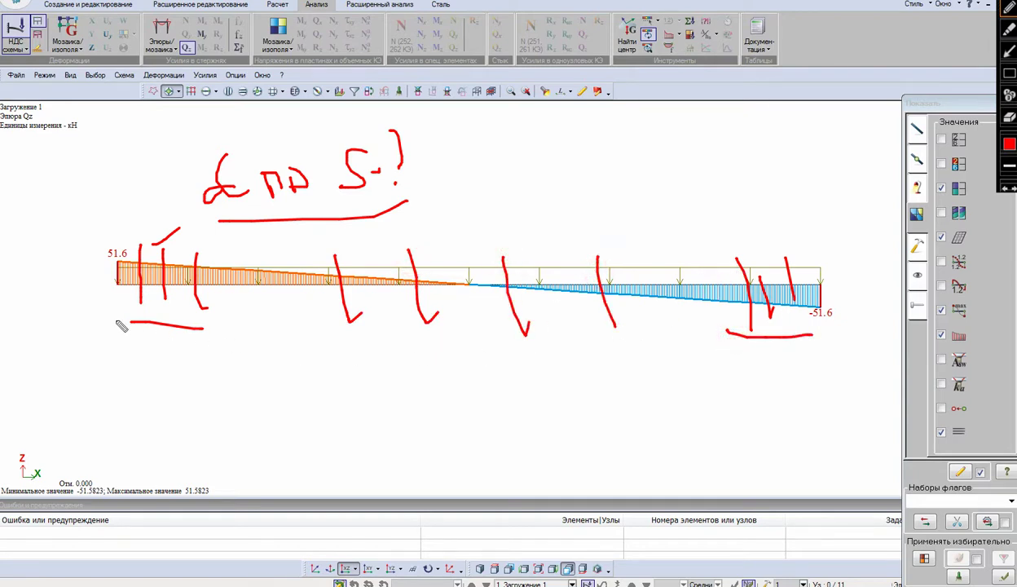
pyautogui.moveTo(129, 322); pyautogui.dragTo(228, 330)
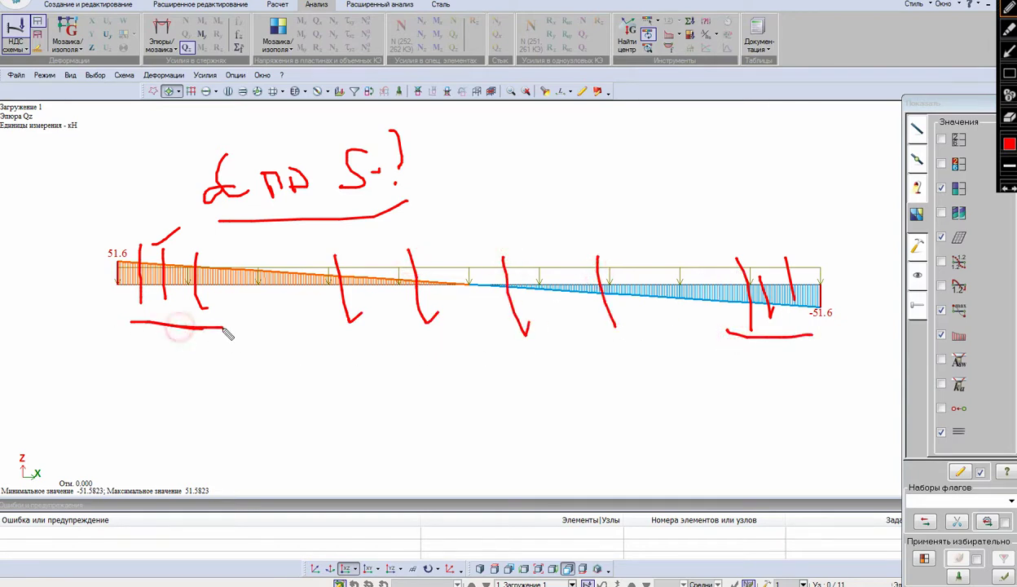
pyautogui.click(313, 343)
pyautogui.moveTo(307, 342); pyautogui.dragTo(608, 349)
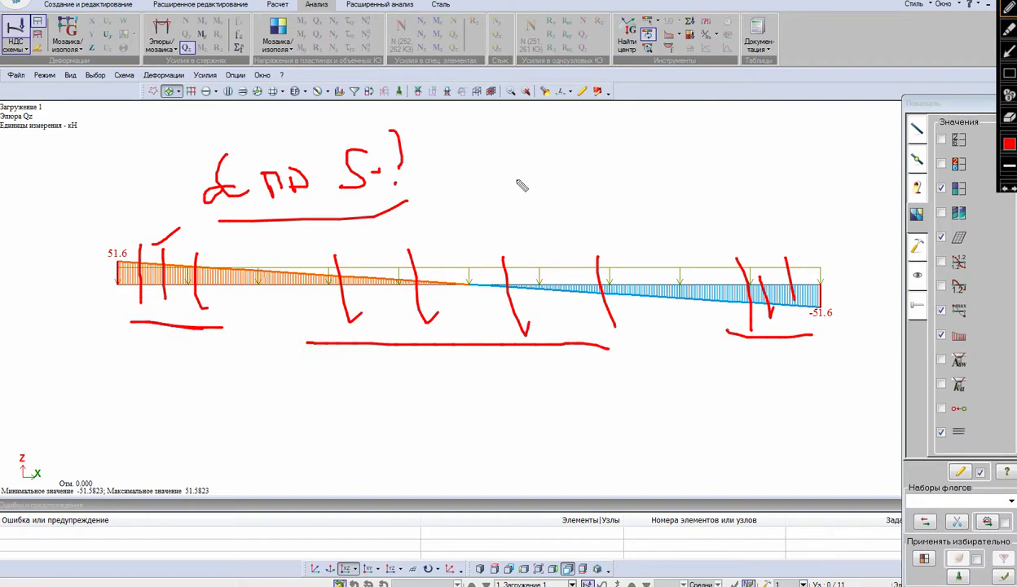
# - Write "пуст" above the diagram, cross out the middle bars, circle both support zones, and clear the screen markup
pyautogui.moveTo(511, 158)
pyautogui.mouseDown()
pyautogui.moveTo(516, 195)
pyautogui.moveTo(538, 194)
pyautogui.moveTo(577, 161)
pyautogui.moveTo(623, 174)
pyautogui.mouseUp()
pyautogui.moveTo(633, 157)
pyautogui.mouseDown()
pyautogui.moveTo(652, 161)
pyautogui.moveTo(649, 176)
pyautogui.mouseUp()
pyautogui.moveTo(382, 243); pyautogui.dragTo(596, 346)
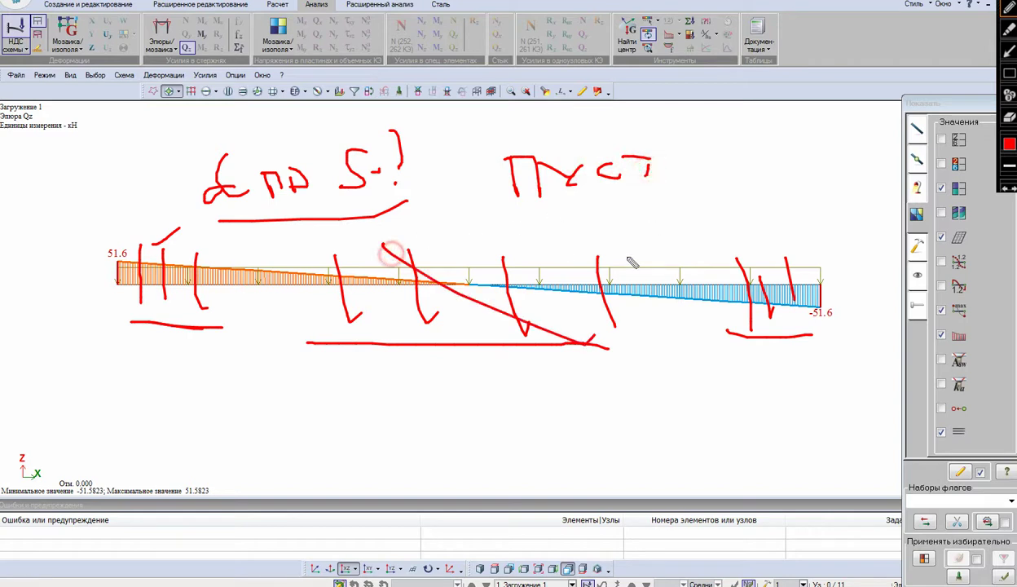
pyautogui.moveTo(630, 257); pyautogui.dragTo(476, 336)
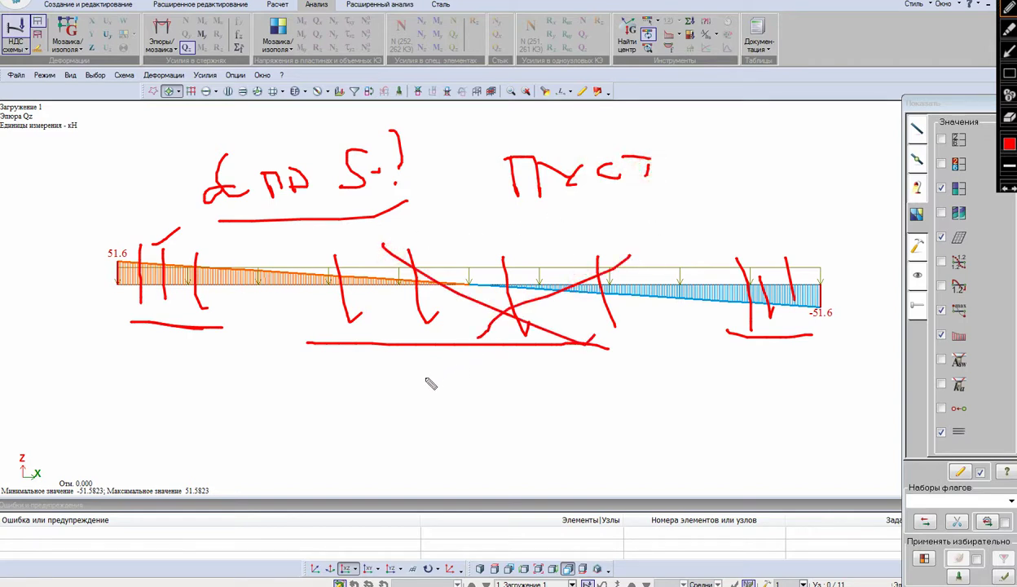
pyautogui.moveTo(251, 243)
pyautogui.mouseDown()
pyautogui.moveTo(36, 228)
pyautogui.moveTo(259, 253)
pyautogui.moveTo(253, 231)
pyautogui.mouseUp()
pyautogui.moveTo(774, 255)
pyautogui.mouseDown()
pyautogui.moveTo(826, 264)
pyautogui.moveTo(832, 319)
pyautogui.moveTo(837, 274)
pyautogui.mouseUp()
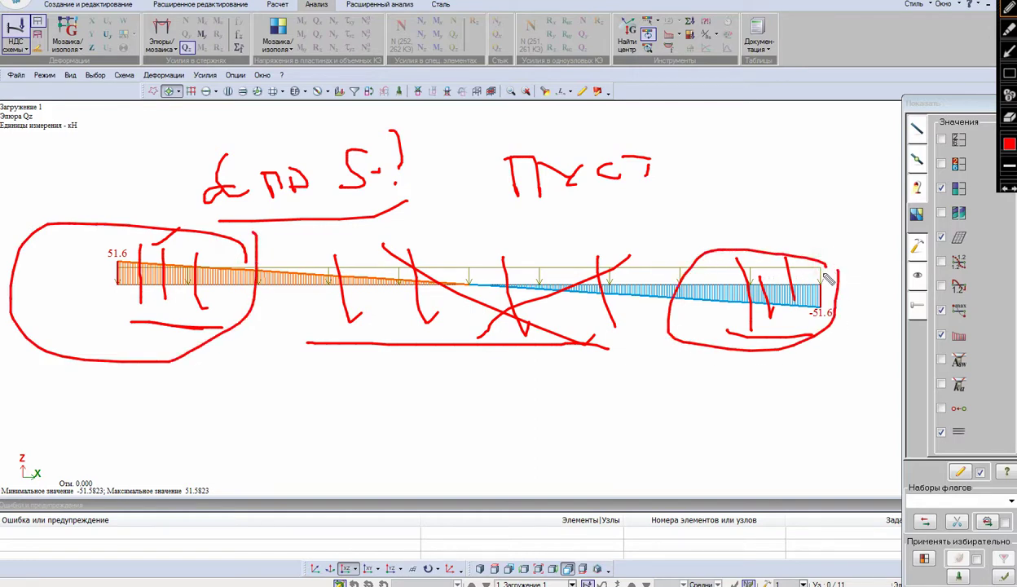
pyautogui.press('Escape')
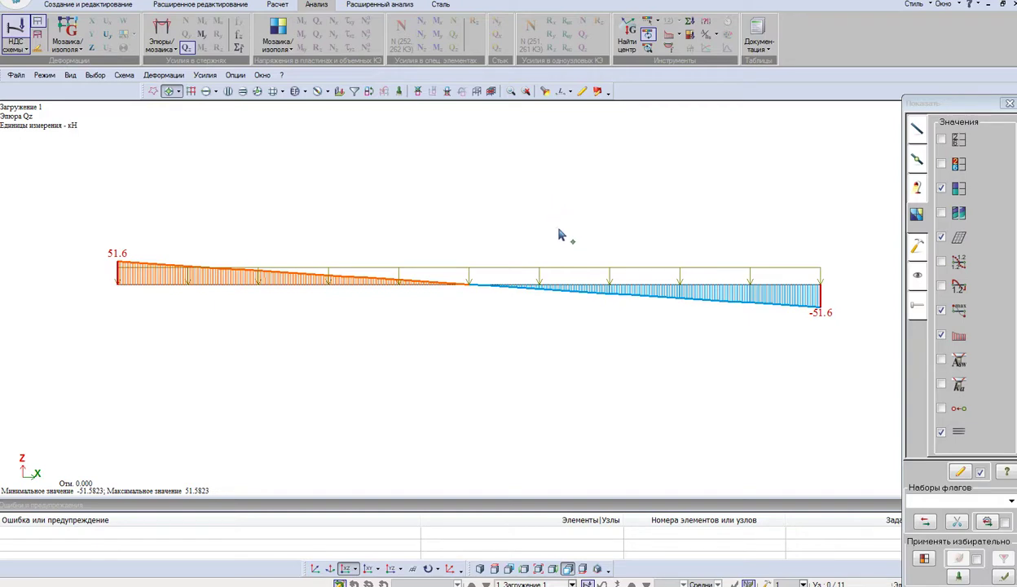
# - Switch to the course-project PDF and look through the slab section, materials and strength calculations up to the required reinforcement area Asp
pyautogui.hotkey('alt', 'Tab')
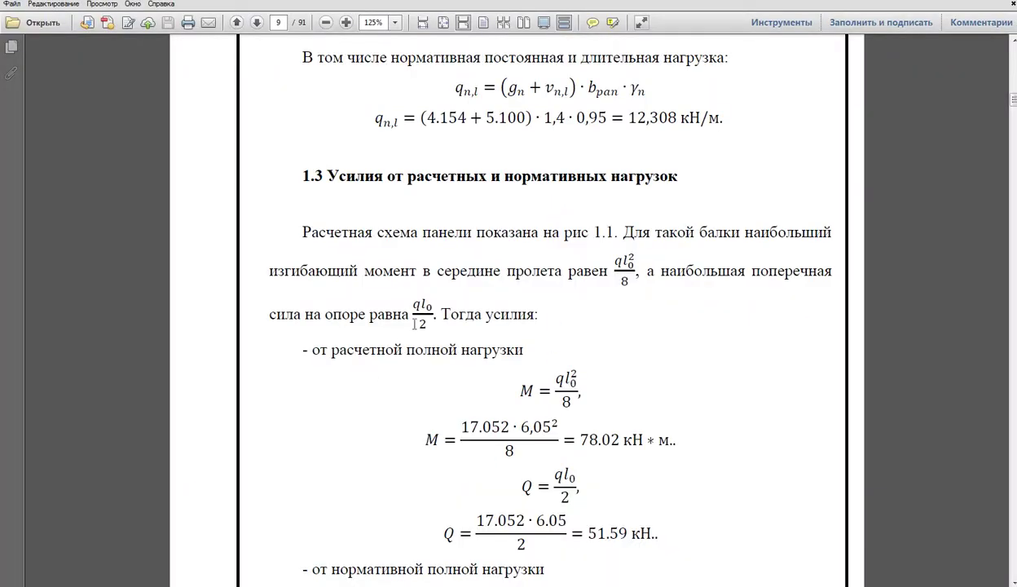
pyautogui.scroll(-8, 415, 324)
pyautogui.scroll(-15, 419, 346)
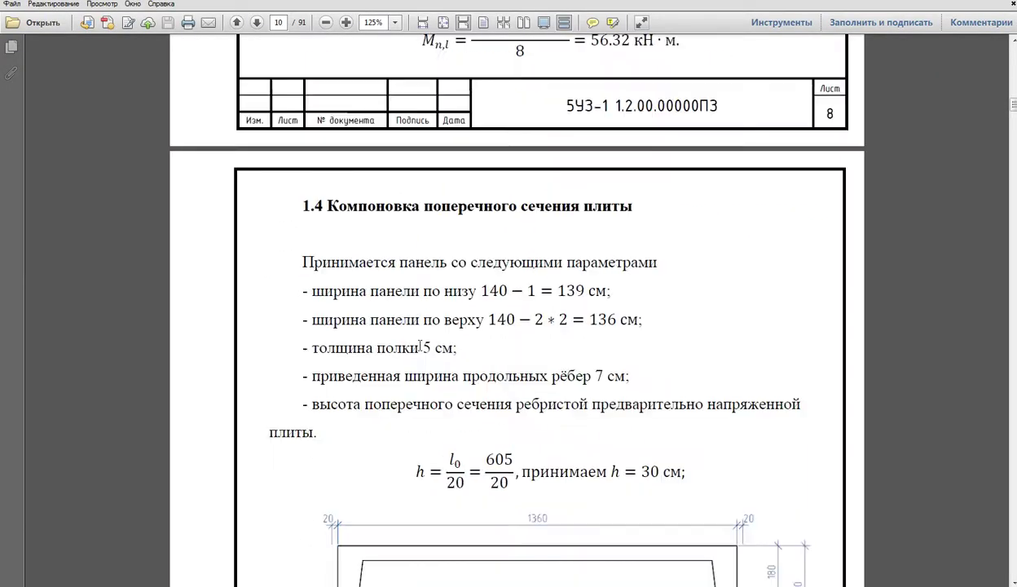
pyautogui.scroll(-20, 419, 346)
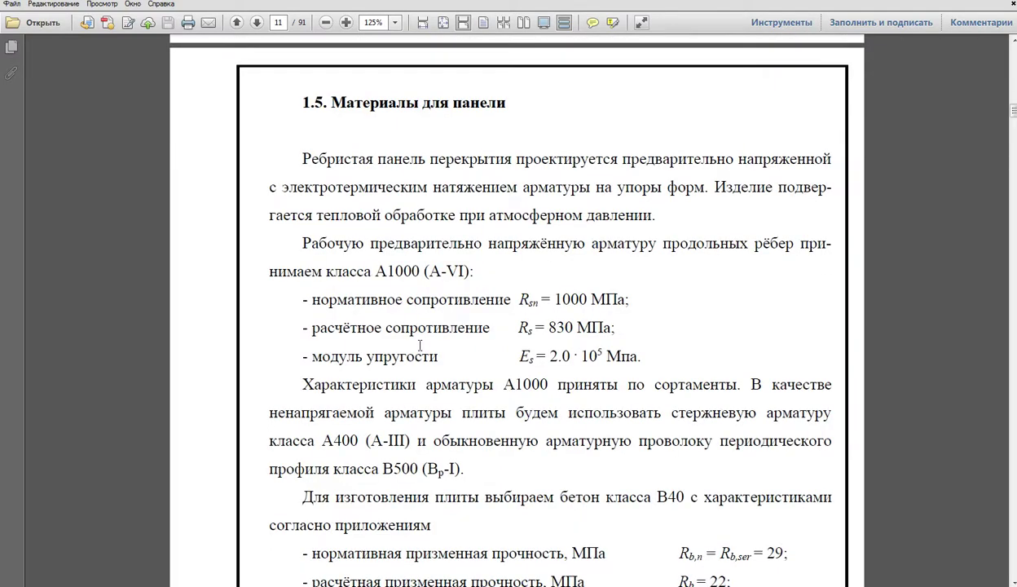
pyautogui.scroll(-20, 419, 345)
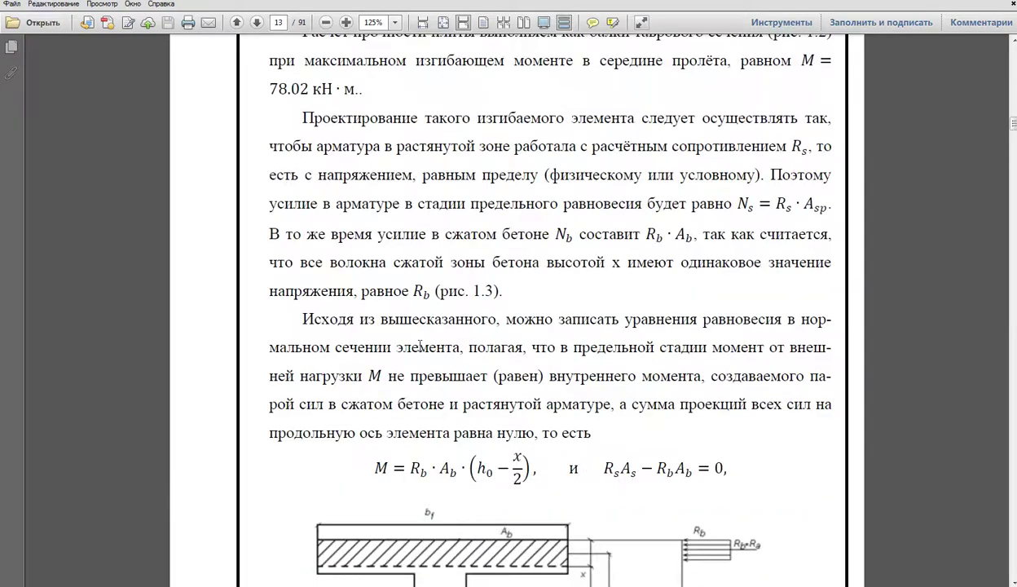
pyautogui.scroll(-20, 420, 346)
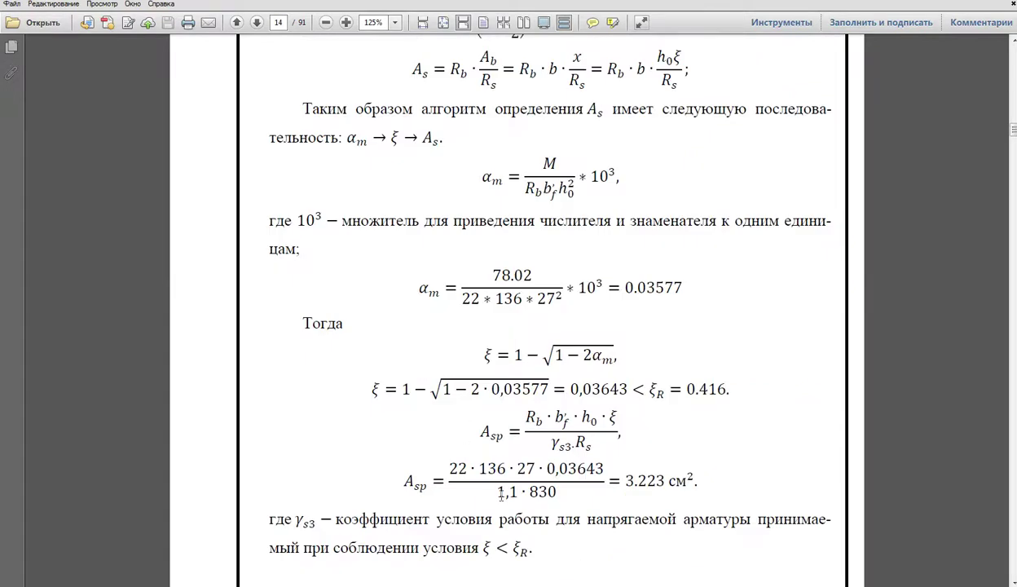
pyautogui.scroll(-3, 500, 493)
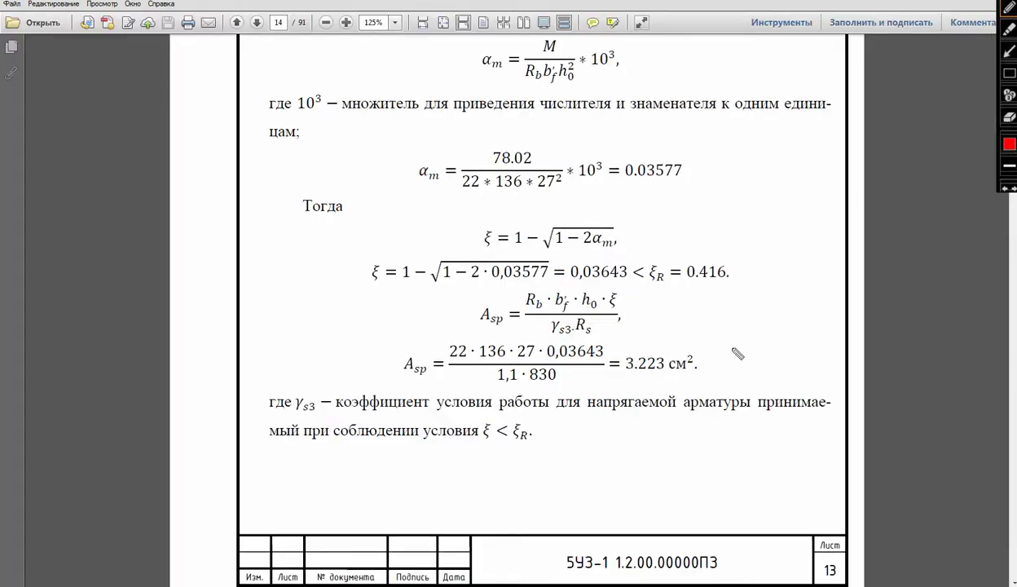
# - Circle the Asp result, underline its denominator, outline the whole formula in red, and clear the markup before returning to LIRA-SAPR
pyautogui.moveTo(726, 355)
pyautogui.mouseDown()
pyautogui.moveTo(637, 327)
pyautogui.moveTo(676, 379)
pyautogui.moveTo(725, 352)
pyautogui.mouseUp()
pyautogui.moveTo(487, 391); pyautogui.dragTo(548, 392)
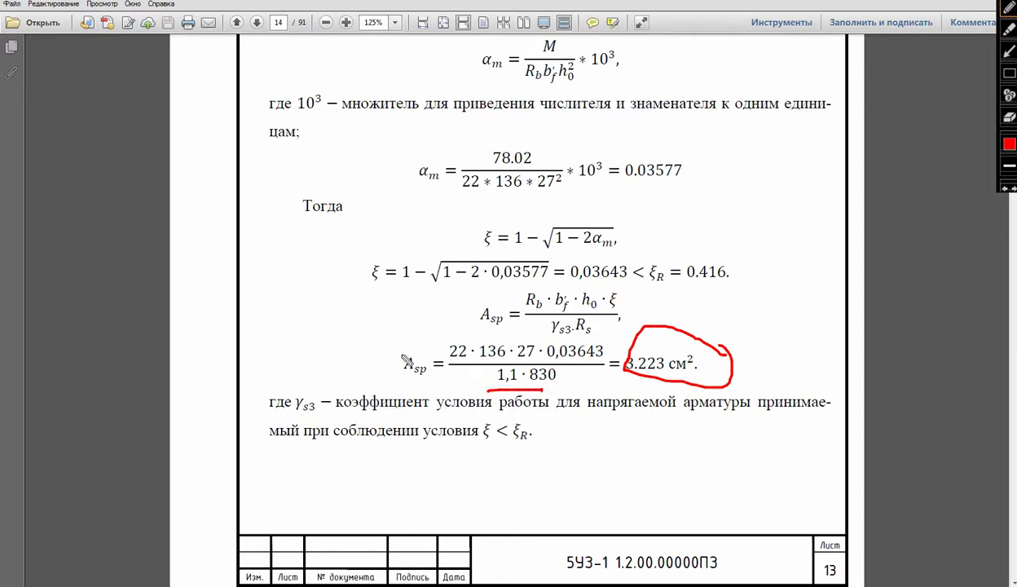
pyautogui.moveTo(375, 341); pyautogui.dragTo(399, 405)
pyautogui.moveTo(383, 355)
pyautogui.mouseDown()
pyautogui.moveTo(668, 327)
pyautogui.moveTo(728, 387)
pyautogui.moveTo(401, 409)
pyautogui.mouseUp()
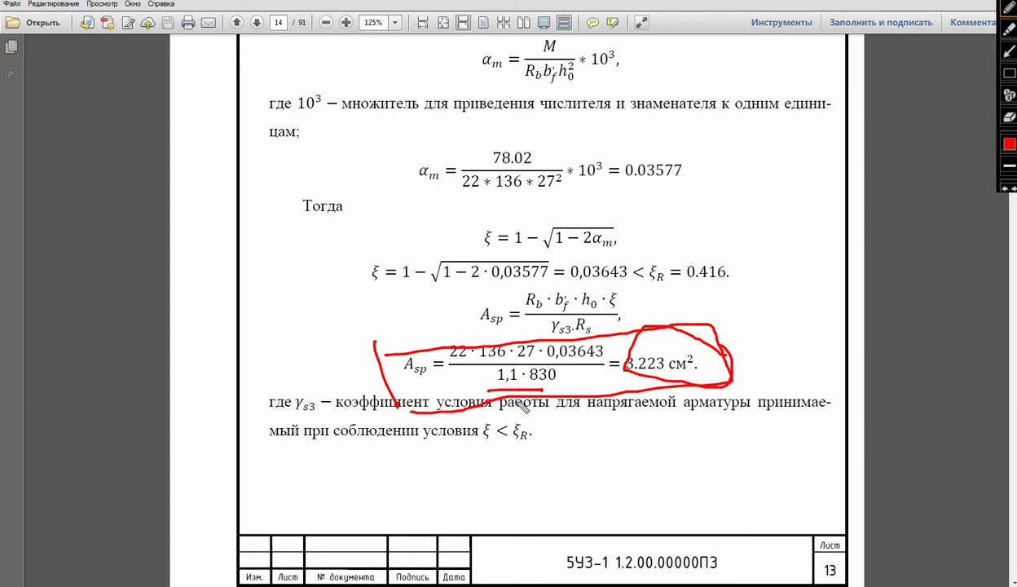
pyautogui.press('Escape')
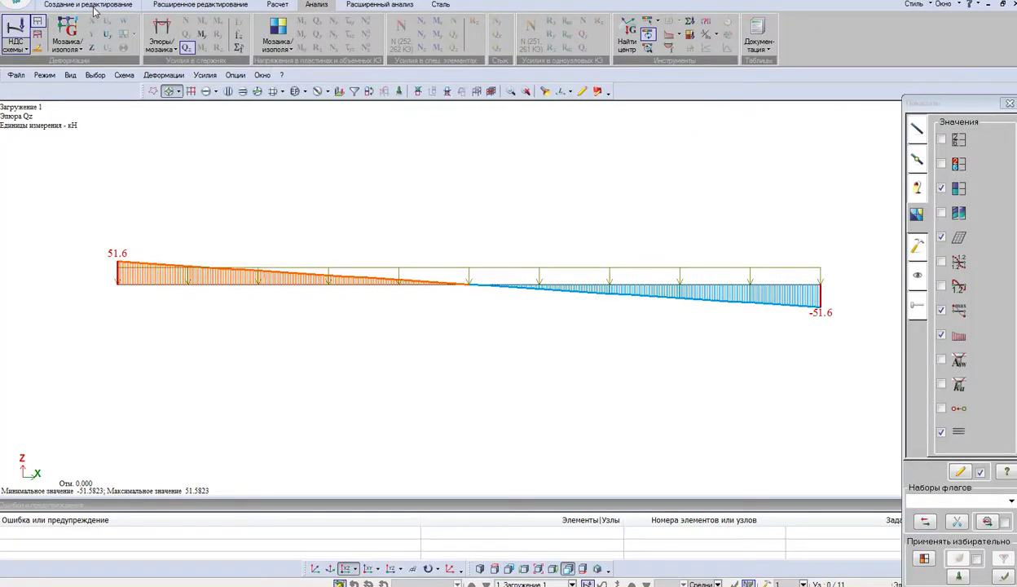
# - Open the stiffness and materials settings and look over the dimensions of the T-section slab stiffness without changing them
pyautogui.click(92, 5)
pyautogui.click(401, 47)
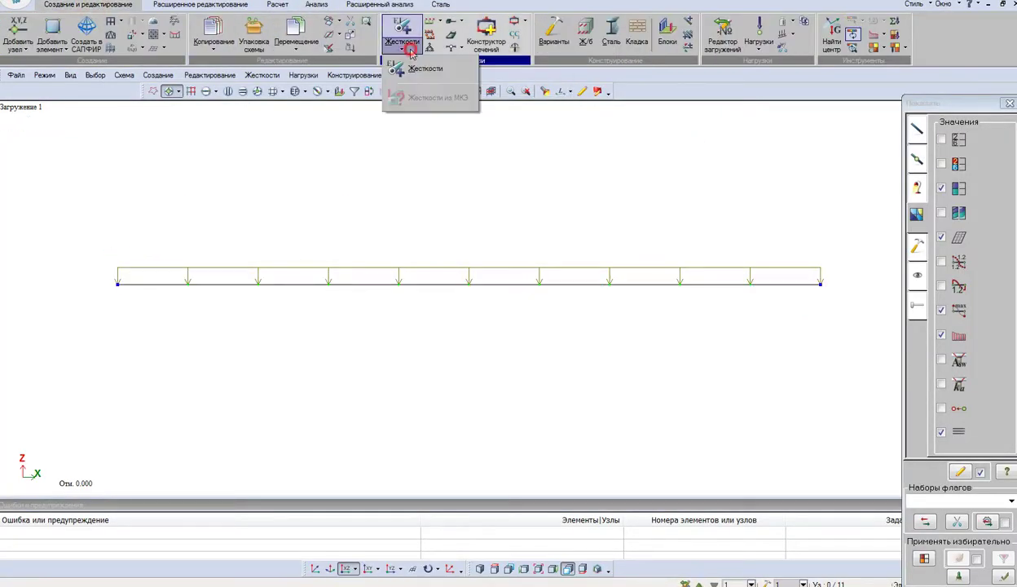
pyautogui.click(417, 67)
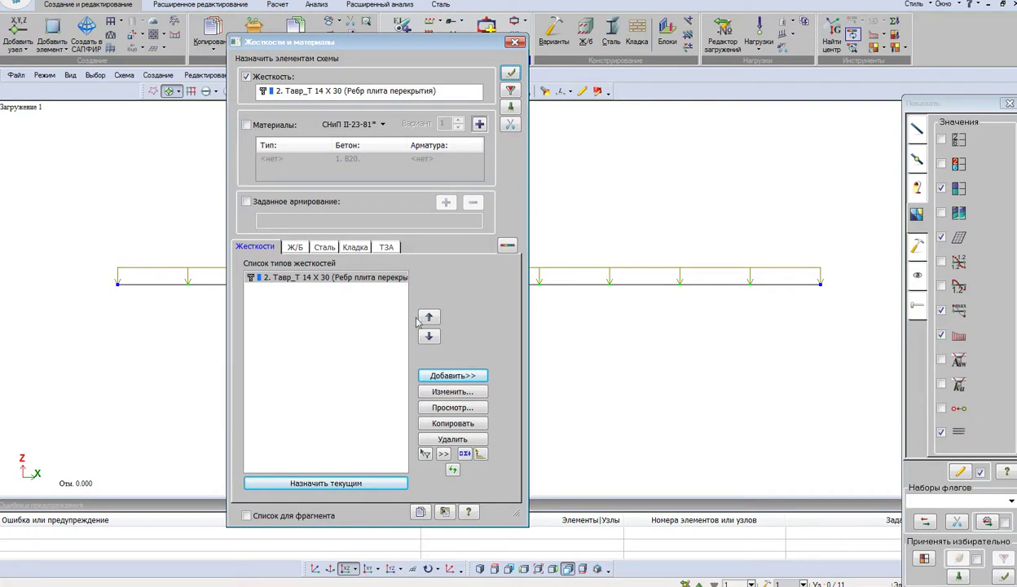
pyautogui.click(453, 392)
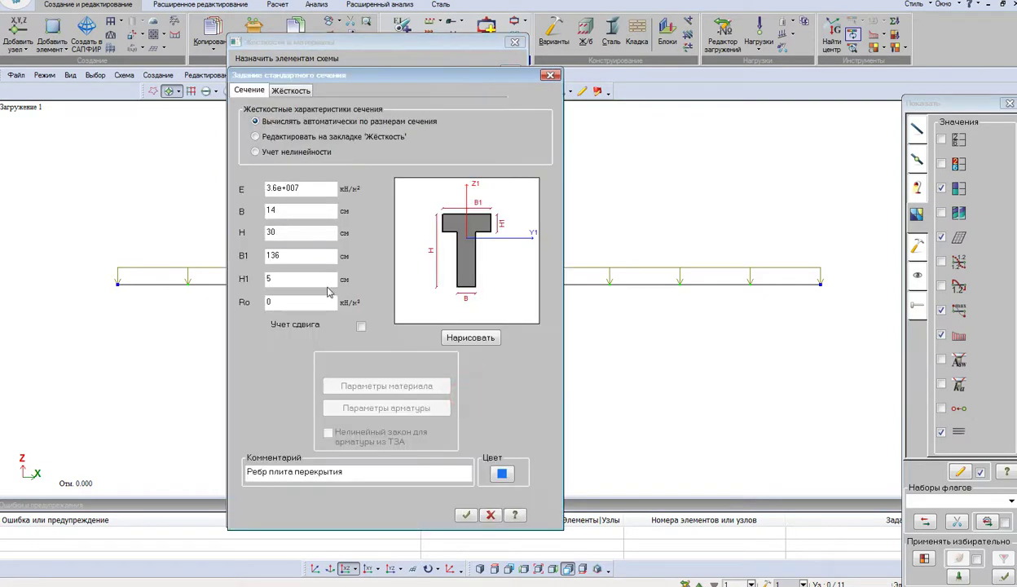
pyautogui.click(550, 76)
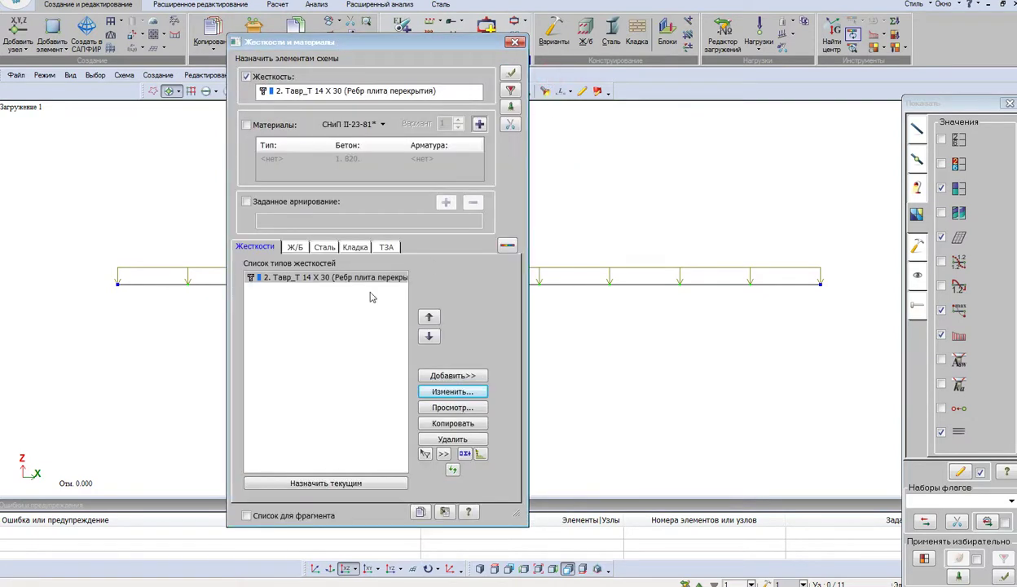
# - Create a reinforced-concrete bar type with calculation kind Балка, asymmetric reinforcement and a statically determinate system
pyautogui.click(295, 248)
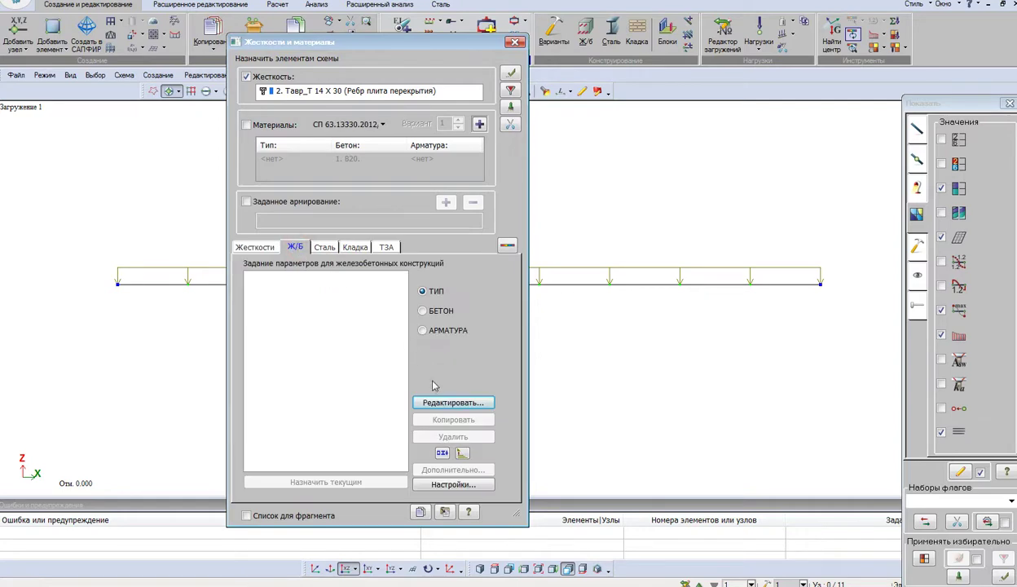
pyautogui.click(451, 401)
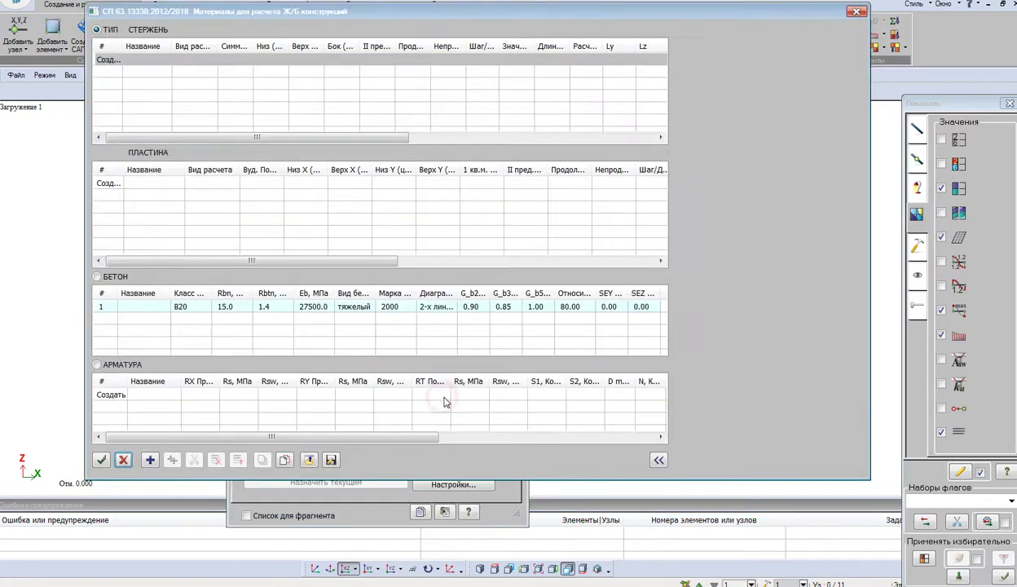
pyautogui.click(140, 62)
pyautogui.click(849, 51)
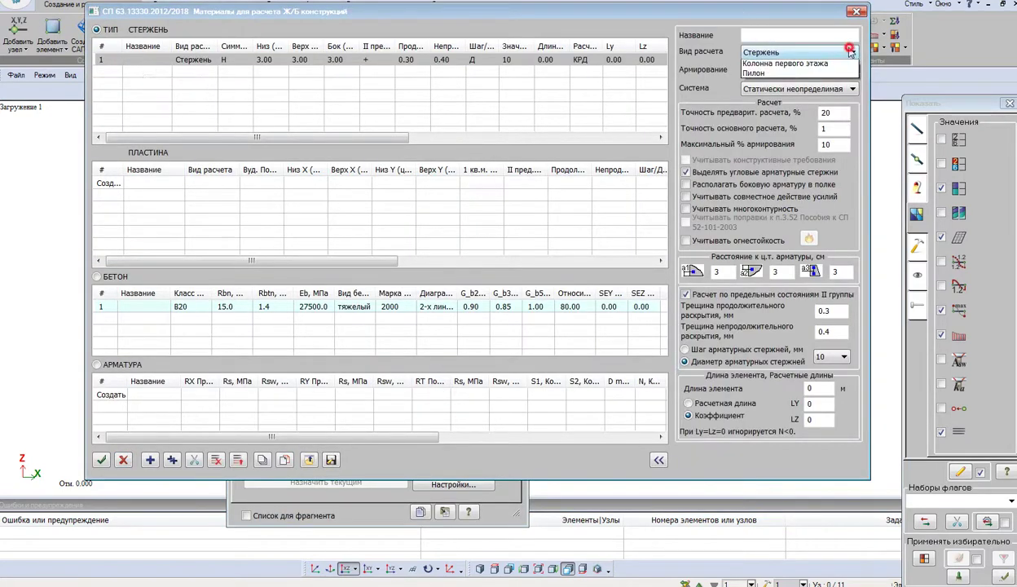
pyautogui.click(774, 71)
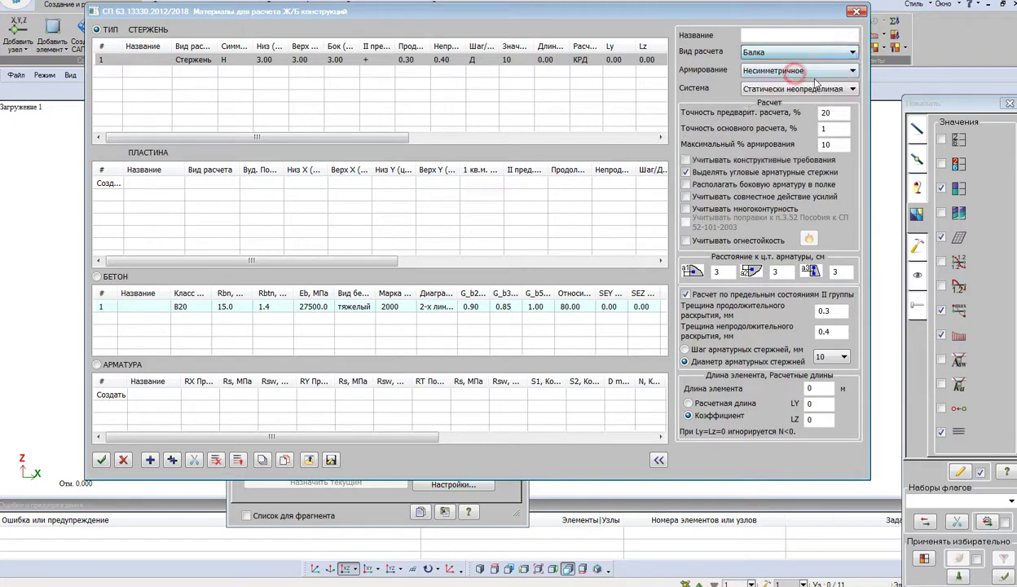
pyautogui.click(854, 91)
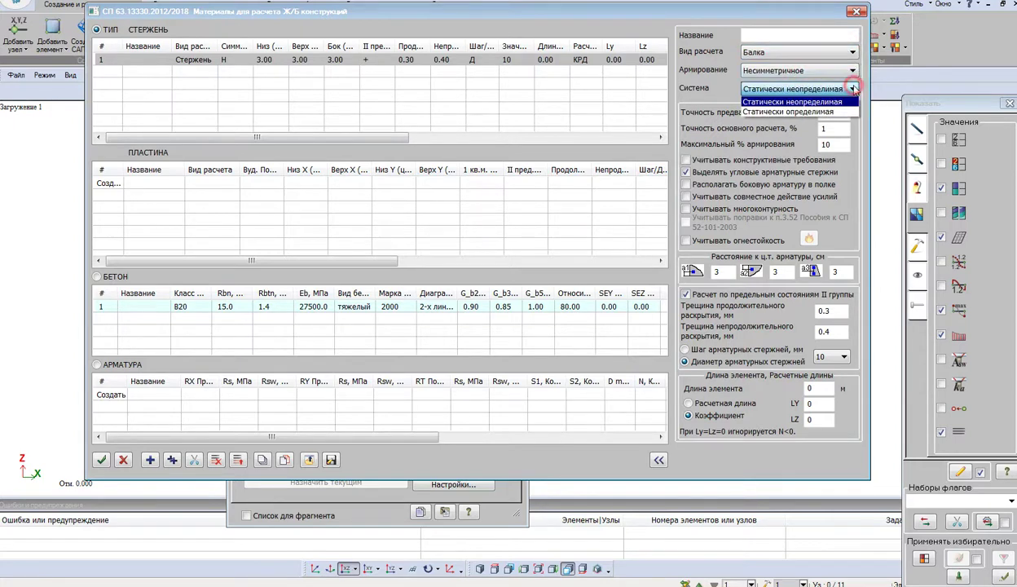
pyautogui.click(788, 110)
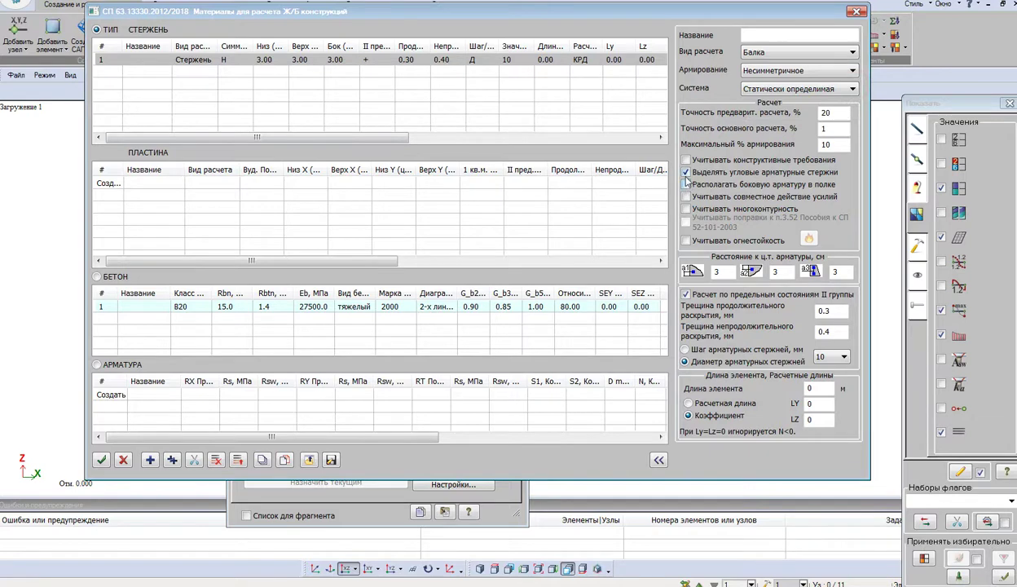
# - Turn off corner bar allocation and the second-group limit state calculation for the bar type, and name it "Плита общий изгиб"
pyautogui.click(685, 172)
pyautogui.click(685, 295)
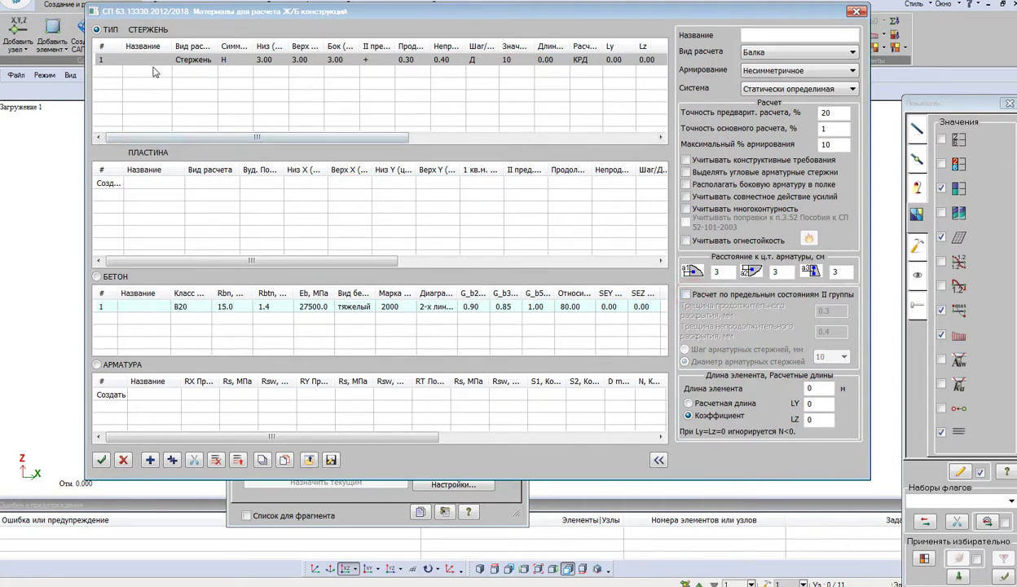
pyautogui.click(778, 32)
pyautogui.write('G')
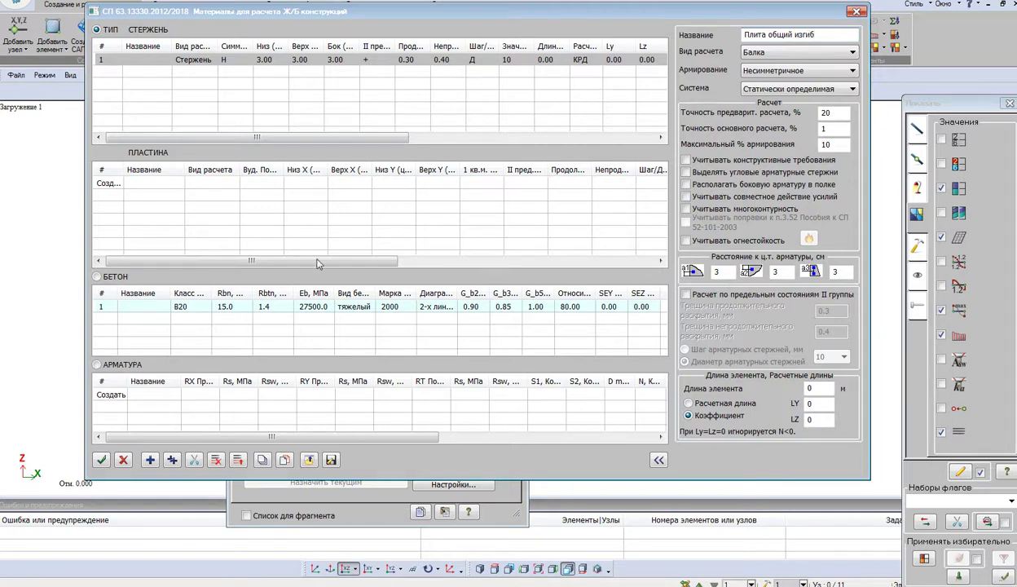
# - Set the concrete class to B40 and its working-condition coefficients γb2 and γb3 to 1
pyautogui.click(174, 308)
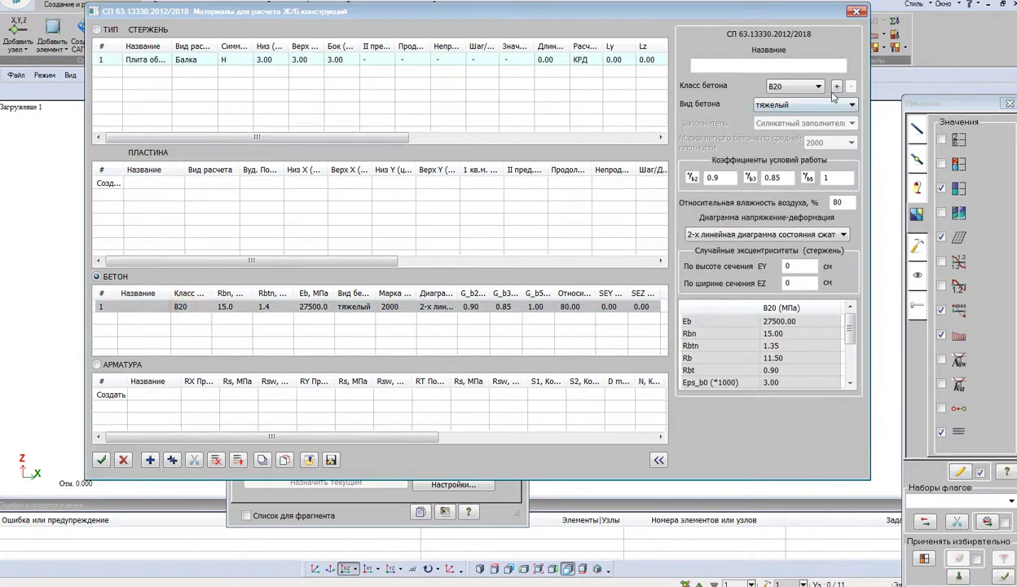
pyautogui.click(818, 86)
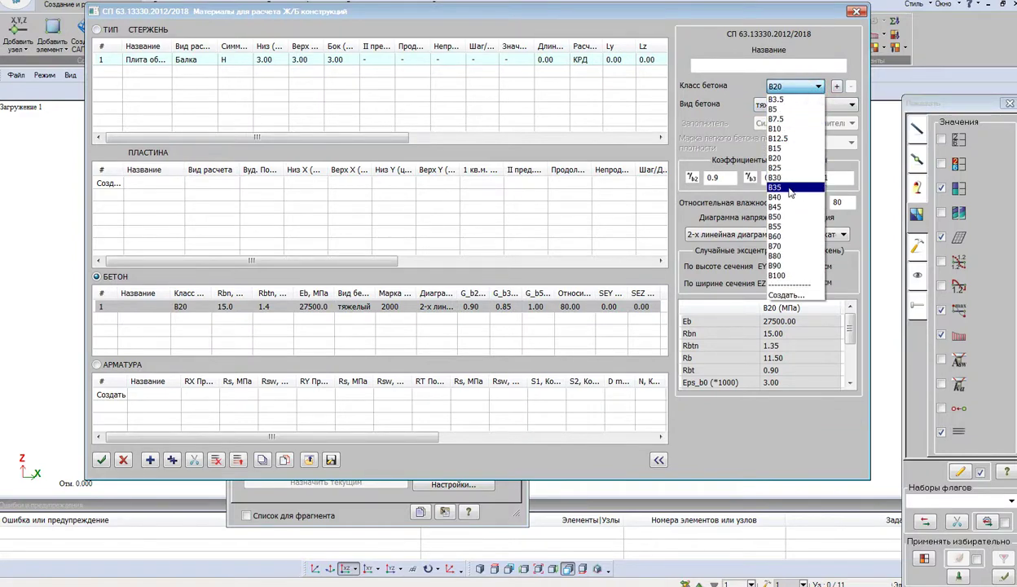
pyautogui.click(787, 201)
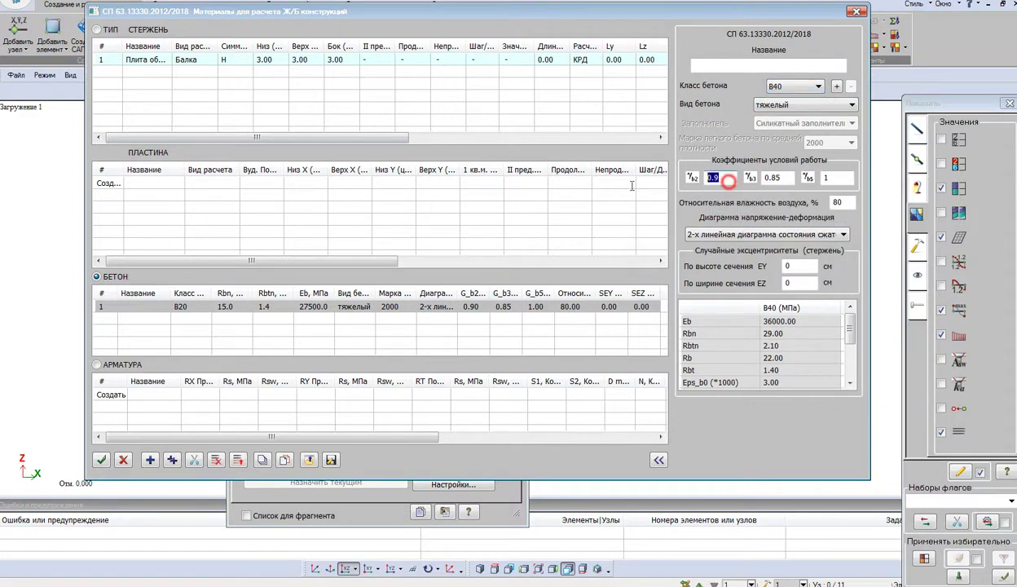
pyautogui.write('1')
pyautogui.moveTo(780, 177); pyautogui.dragTo(692, 171)
pyautogui.write('1')
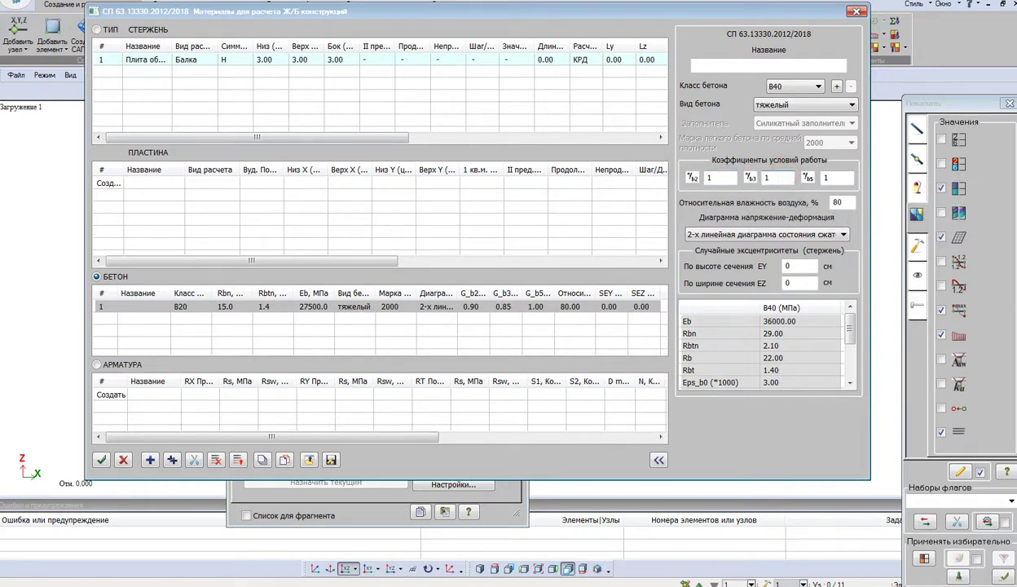
# - Create a reinforcement entry and set its longitudinal reinforcement along X to A1000 d=10..32
pyautogui.click(165, 396)
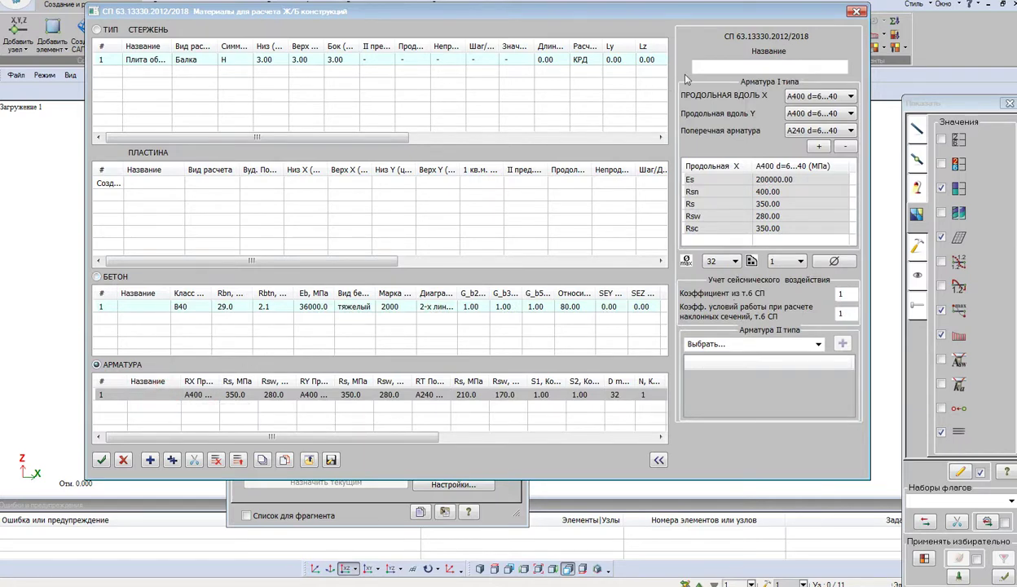
pyautogui.click(735, 67)
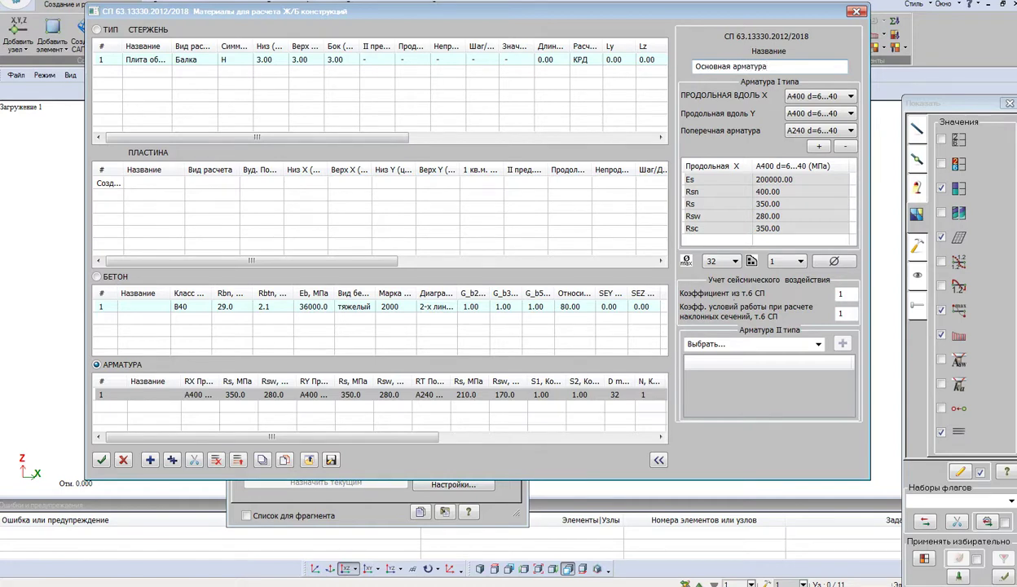
pyautogui.click(839, 99)
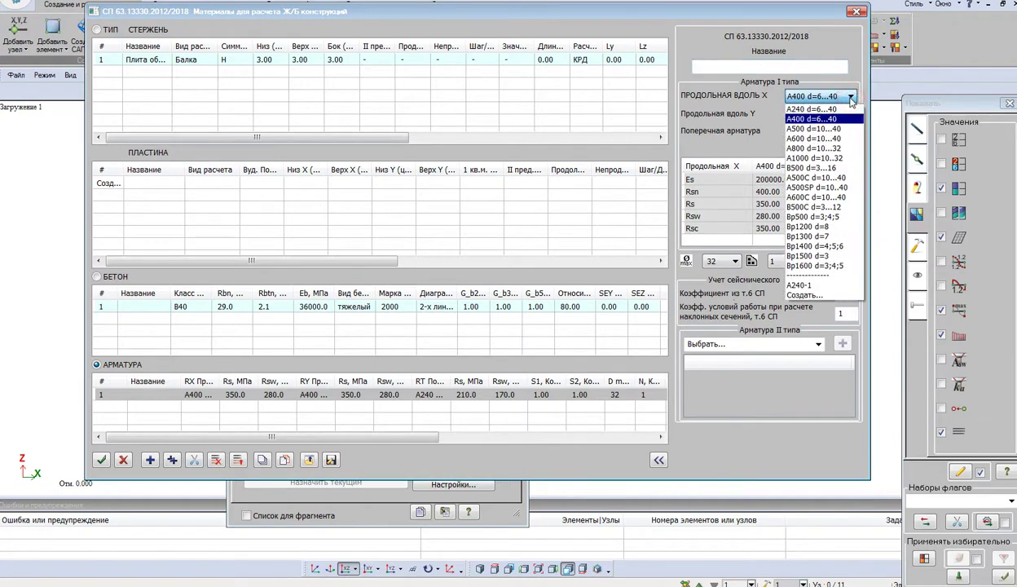
pyautogui.click(818, 158)
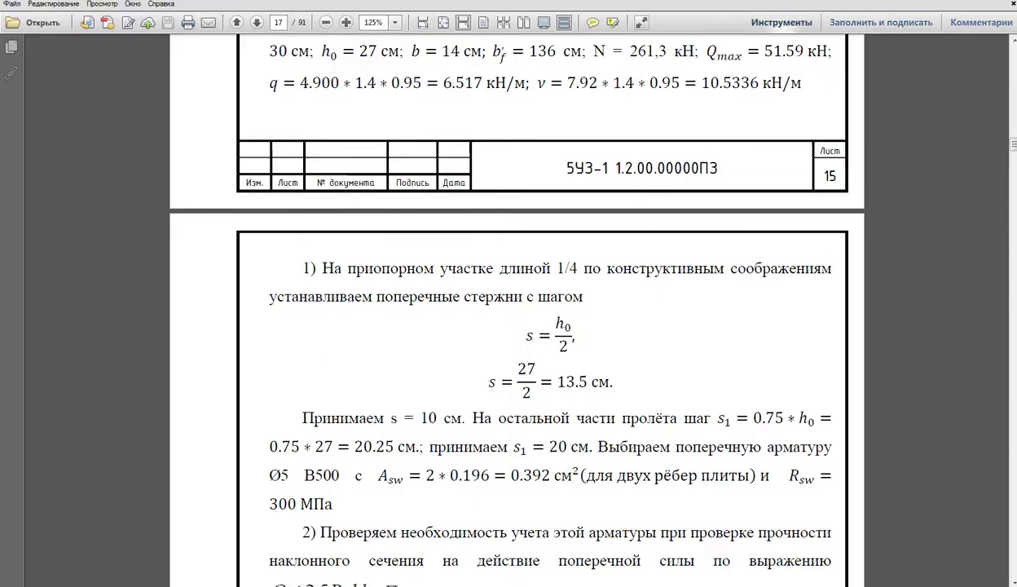
# - Look up the transverse reinforcement in the course-project PDF and mark its B500 class in red
pyautogui.click(985, 7)
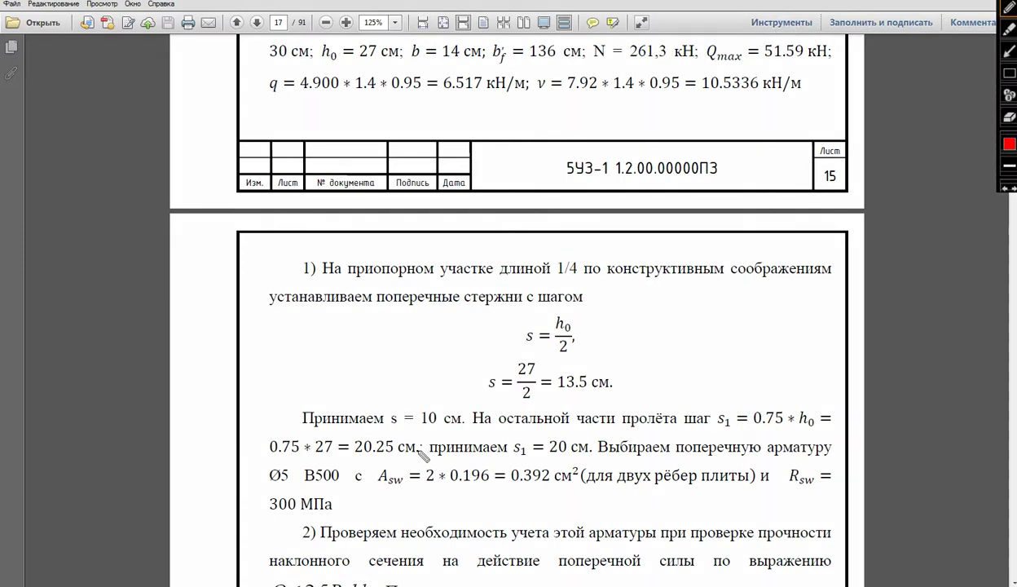
pyautogui.moveTo(406, 454)
pyautogui.mouseDown()
pyautogui.moveTo(314, 444)
pyautogui.moveTo(302, 491)
pyautogui.moveTo(373, 466)
pyautogui.mouseUp()
pyautogui.moveTo(303, 486); pyautogui.dragTo(366, 491)
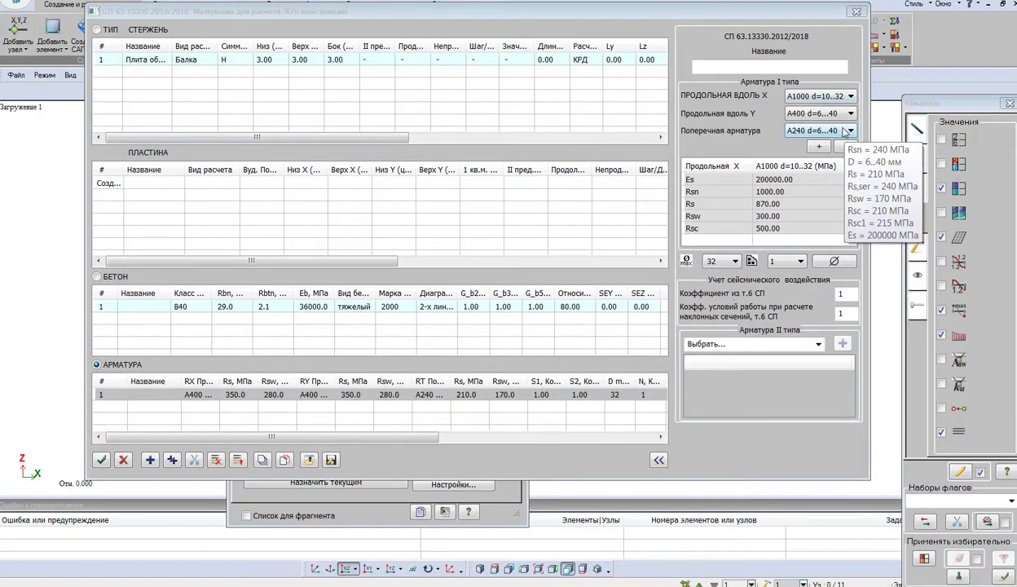
# - Set the transverse reinforcement to B500 d=3...16, name the reinforcement entry "Общий изгиб", and accept the material settings
pyautogui.click(851, 131)
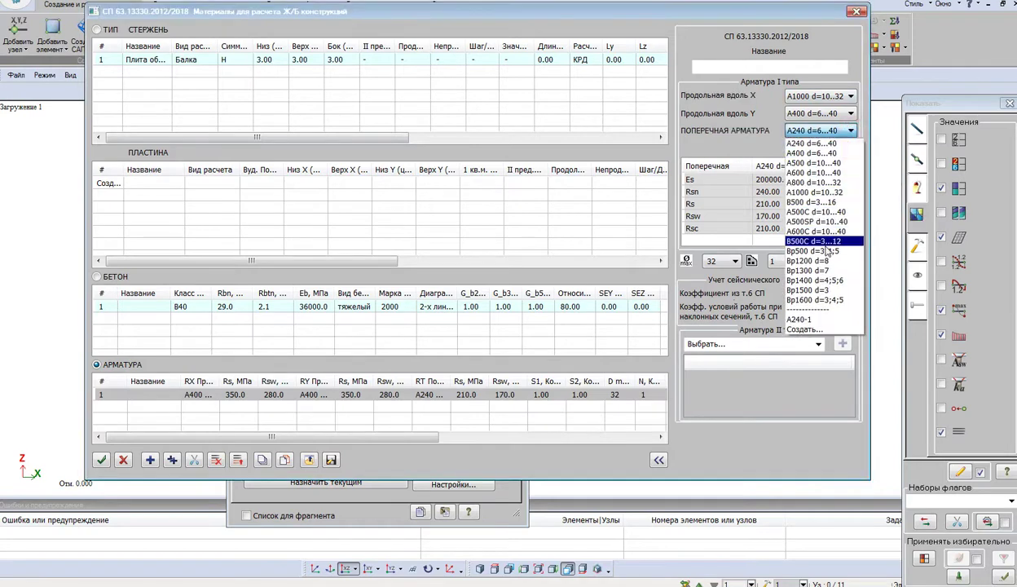
pyautogui.click(797, 202)
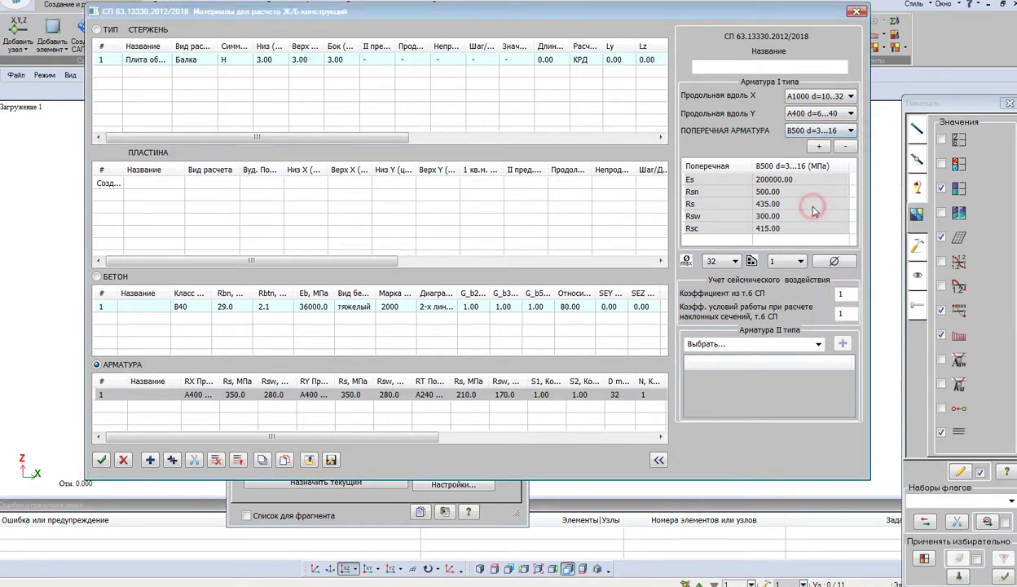
pyautogui.click(163, 397)
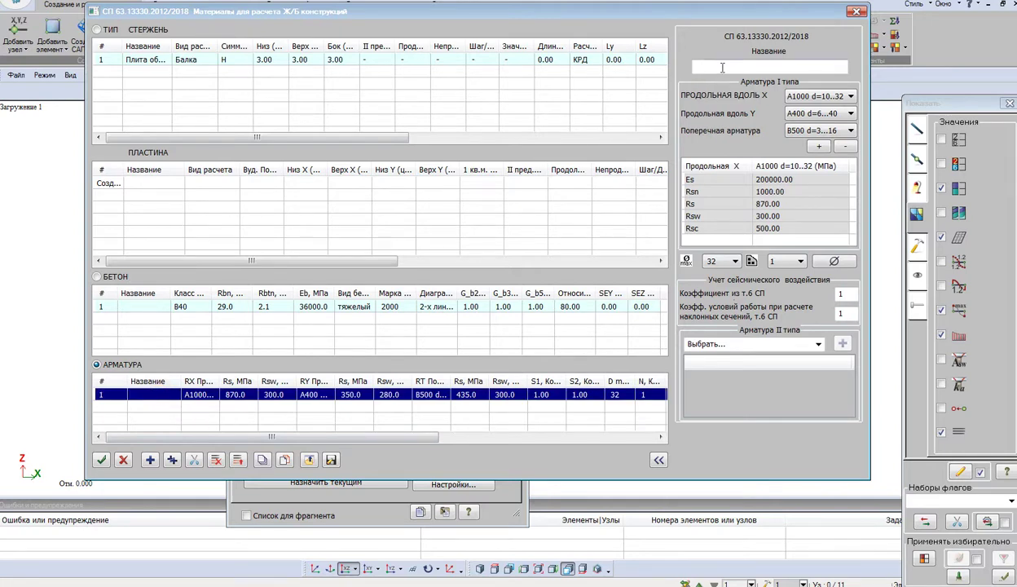
pyautogui.click(726, 68)
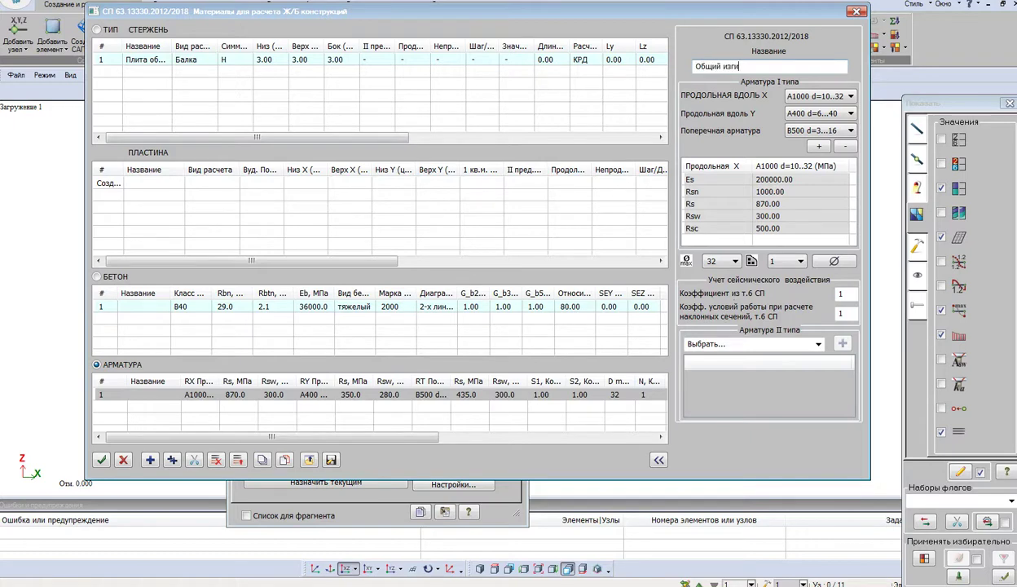
pyautogui.click(101, 459)
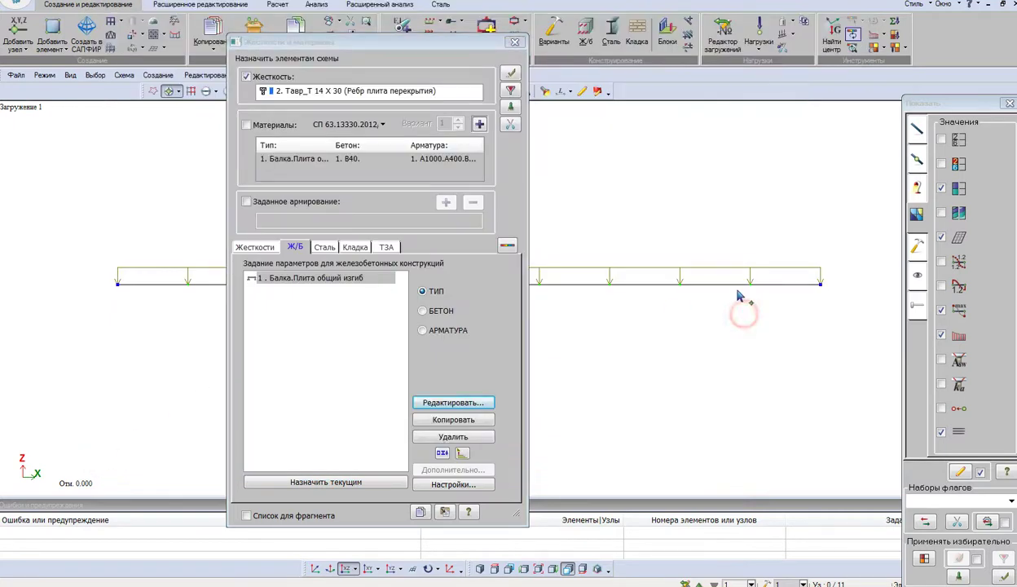
# - Select the whole beam and assign it the T-section stiffness together with the beam, B40 and reinforcement materials
pyautogui.hotkey('ctrl', 'a')
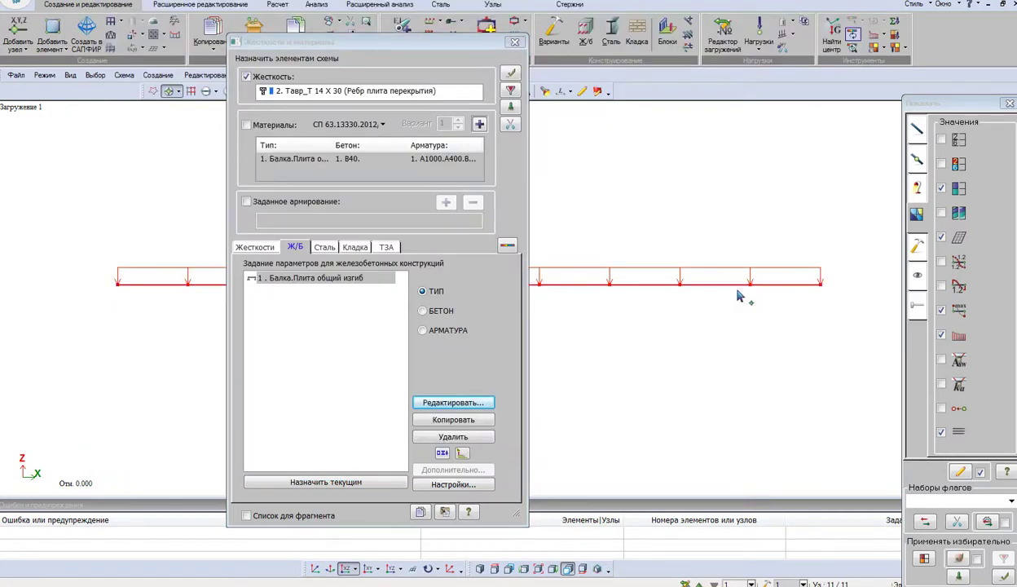
pyautogui.click(246, 130)
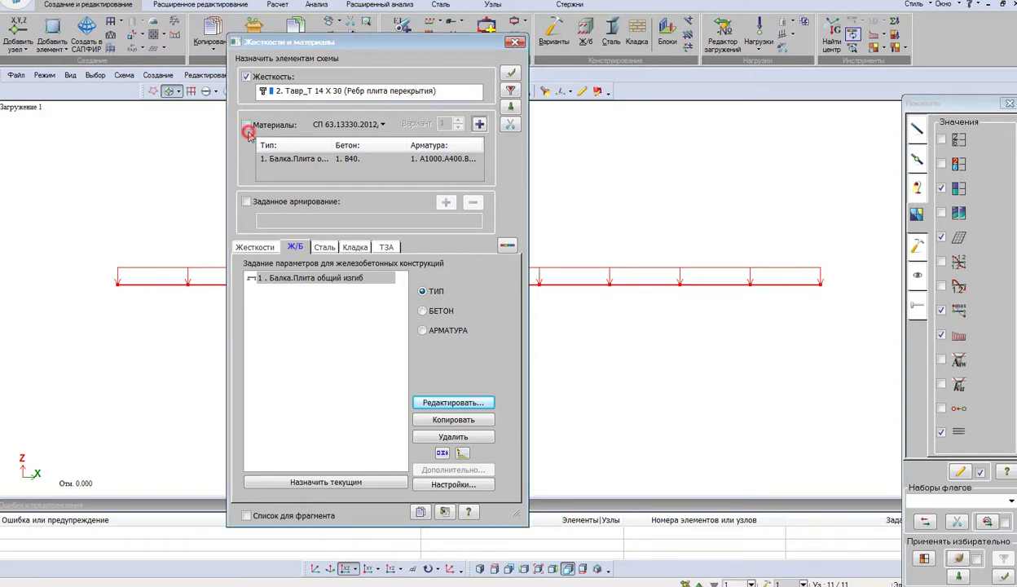
pyautogui.click(247, 125)
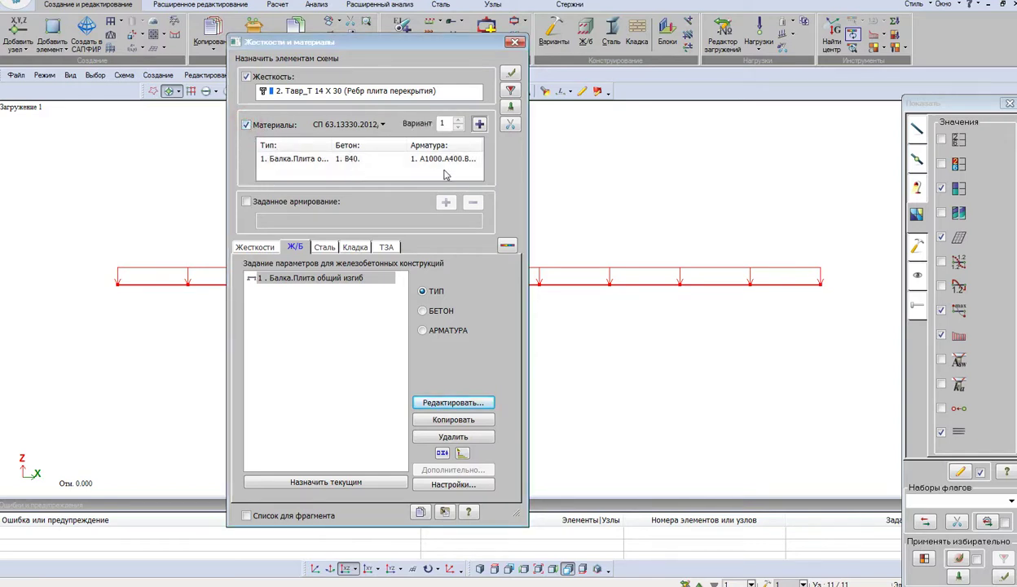
pyautogui.click(510, 74)
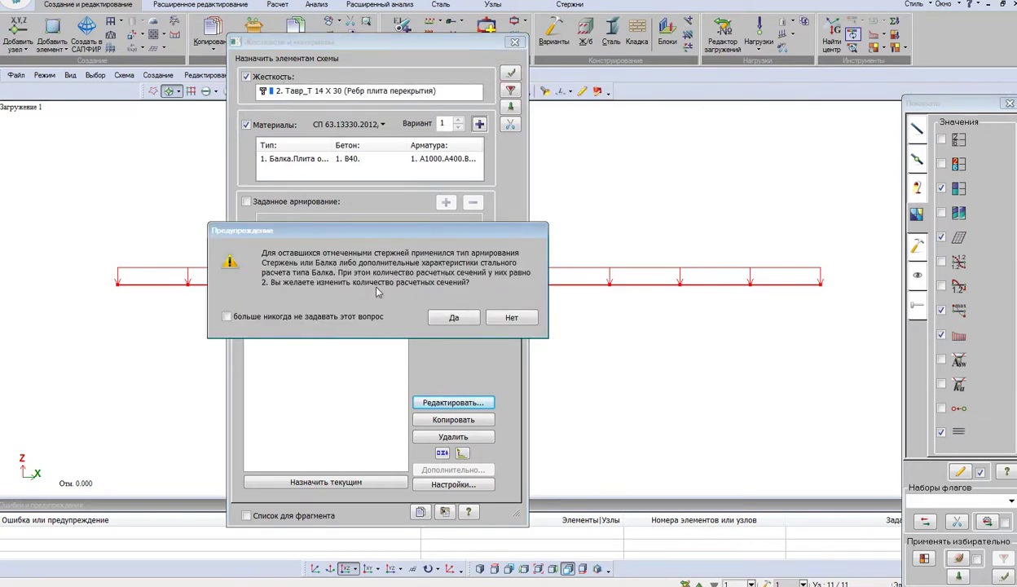
# - Agree to change the number of design sections, apply 5 sections to the selected bars, and close the section settings
pyautogui.click(448, 315)
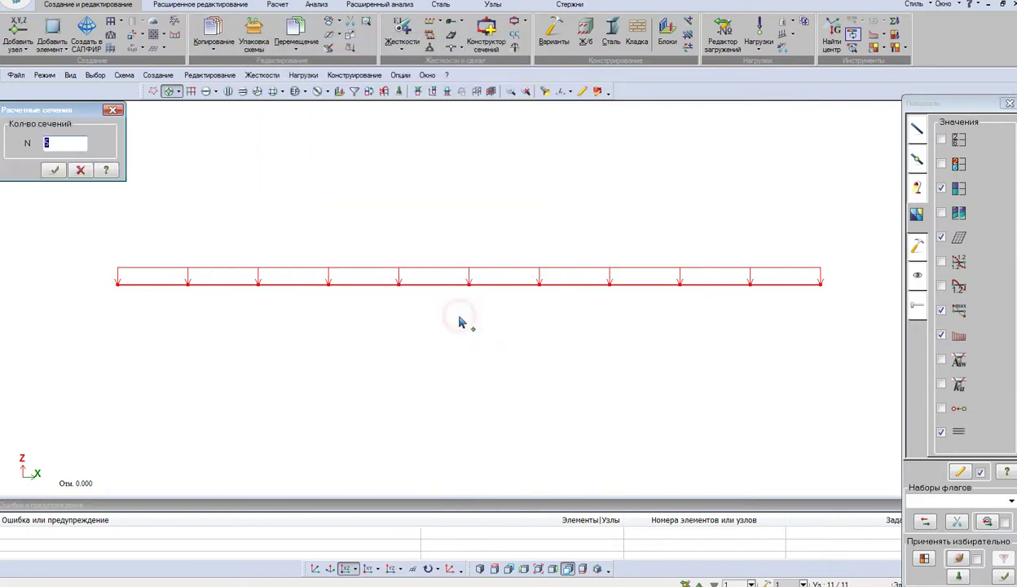
pyautogui.click(54, 171)
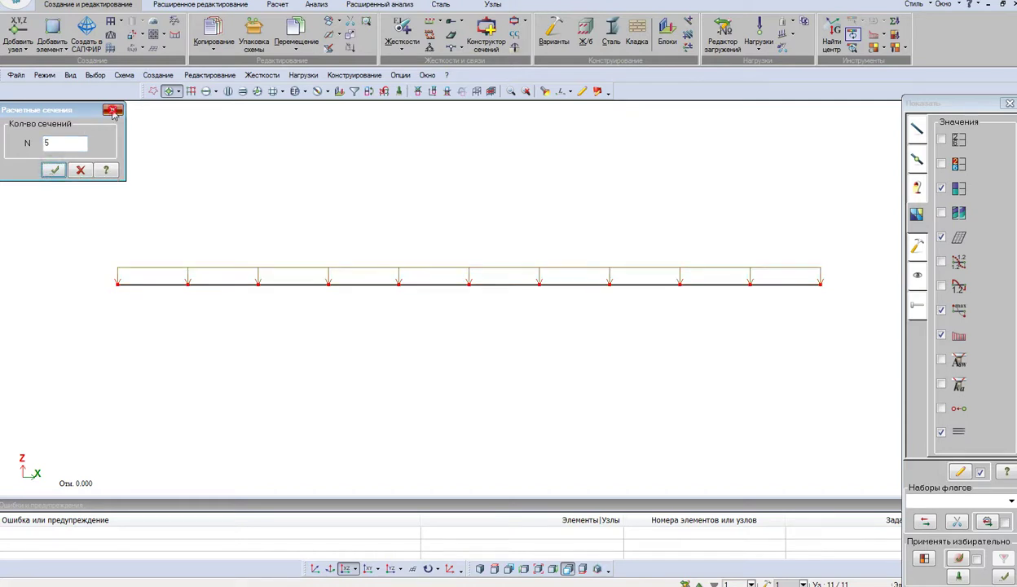
pyautogui.click(113, 111)
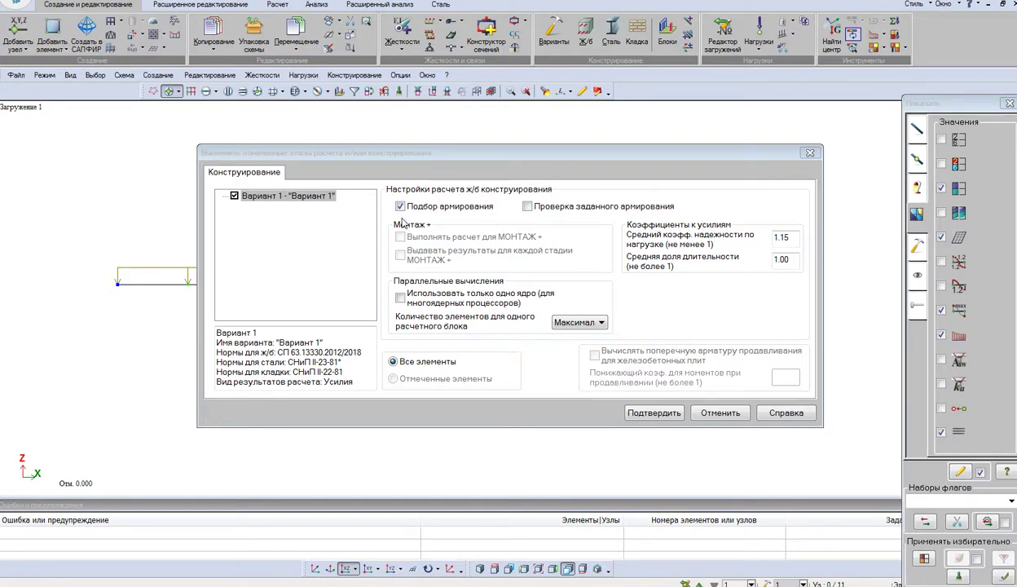
# - Run the design calculation for Вариант 1 with reinforcement selection (Подбор армирования) for all elements
pyautogui.click(666, 415)
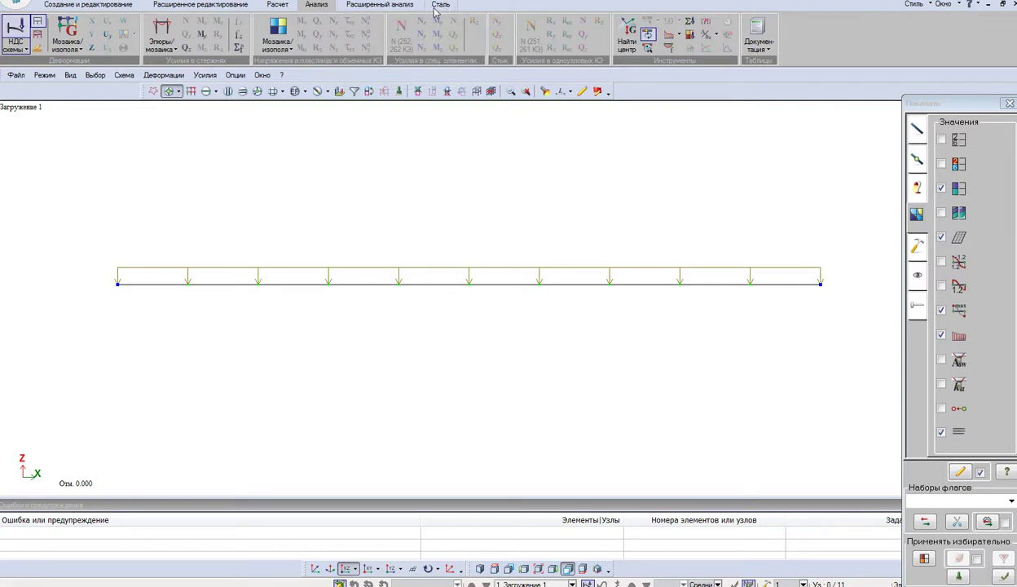
# - Switch the interface style to Лента ЖБК and open the reinforced-concrete (Железобетон) results
pyautogui.click(928, 5)
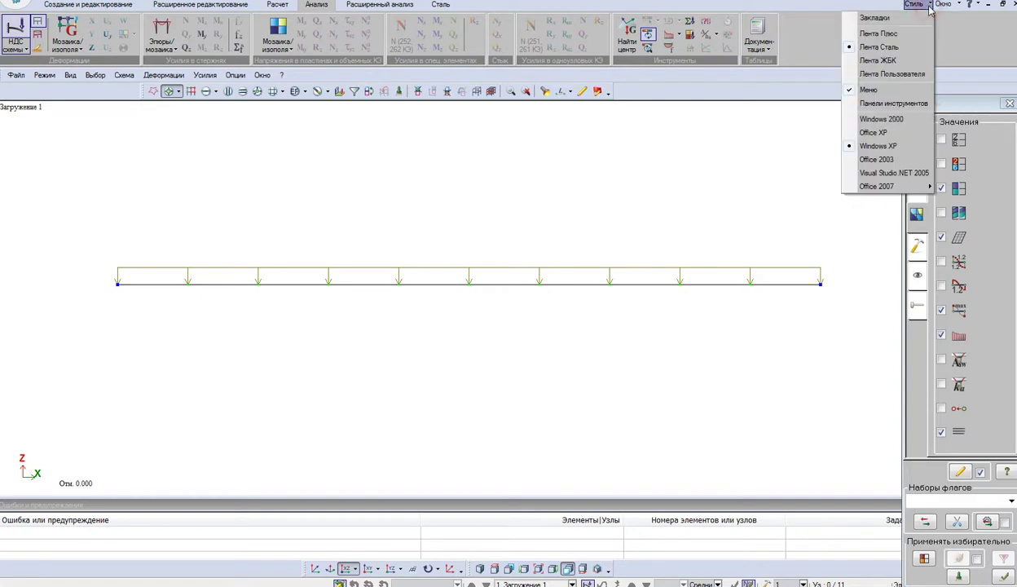
pyautogui.click(879, 60)
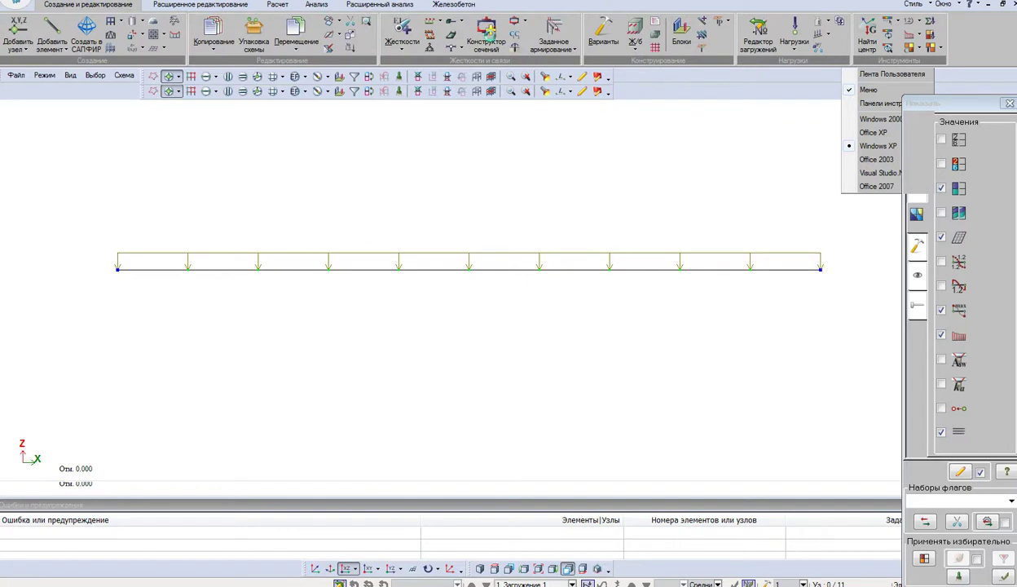
pyautogui.click(461, 7)
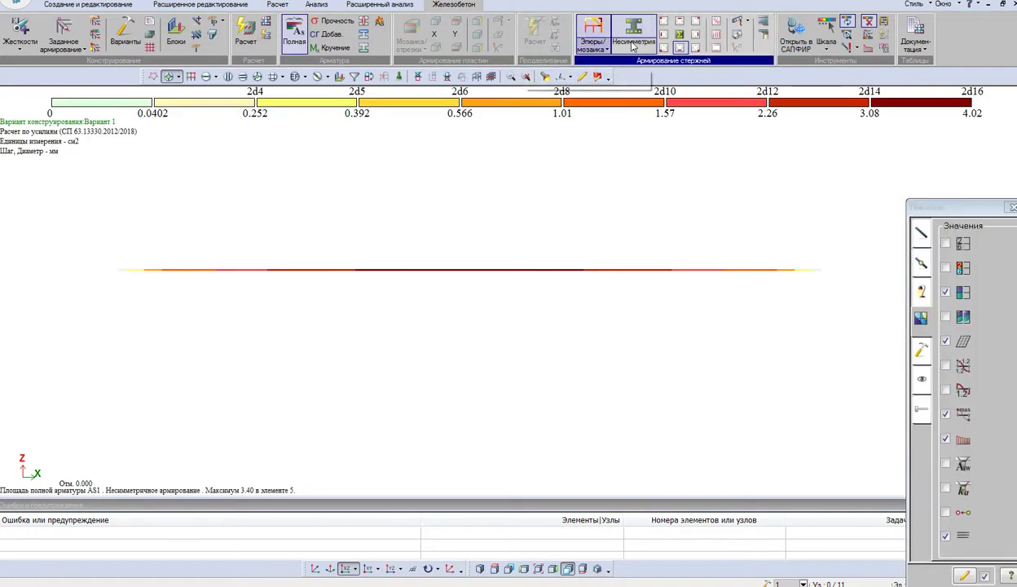
# - Display the full longitudinal reinforcement AS1 for asymmetric reinforcement as a diagram along the beam instead of a mosaic
pyautogui.click(635, 50)
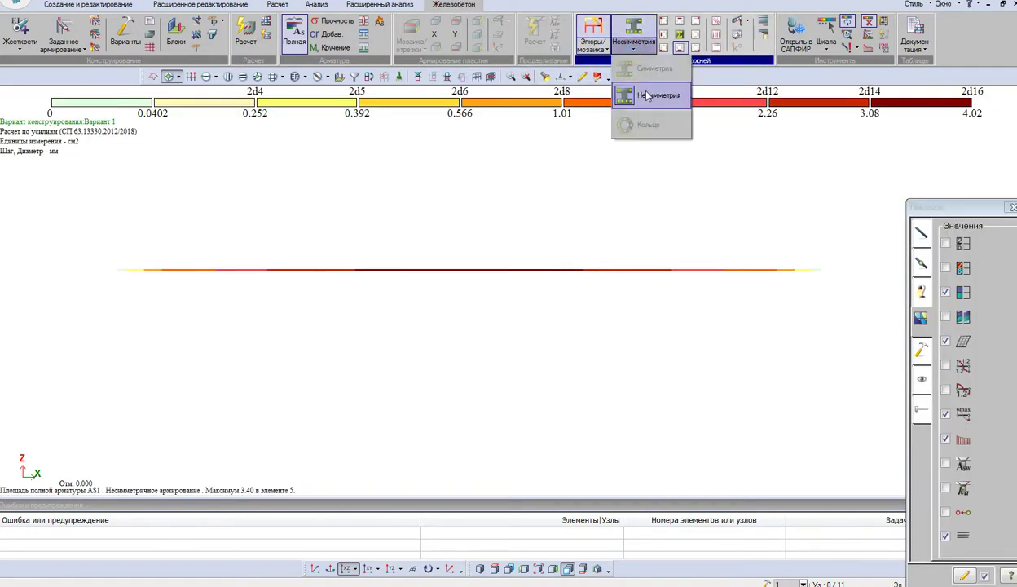
pyautogui.click(786, 207)
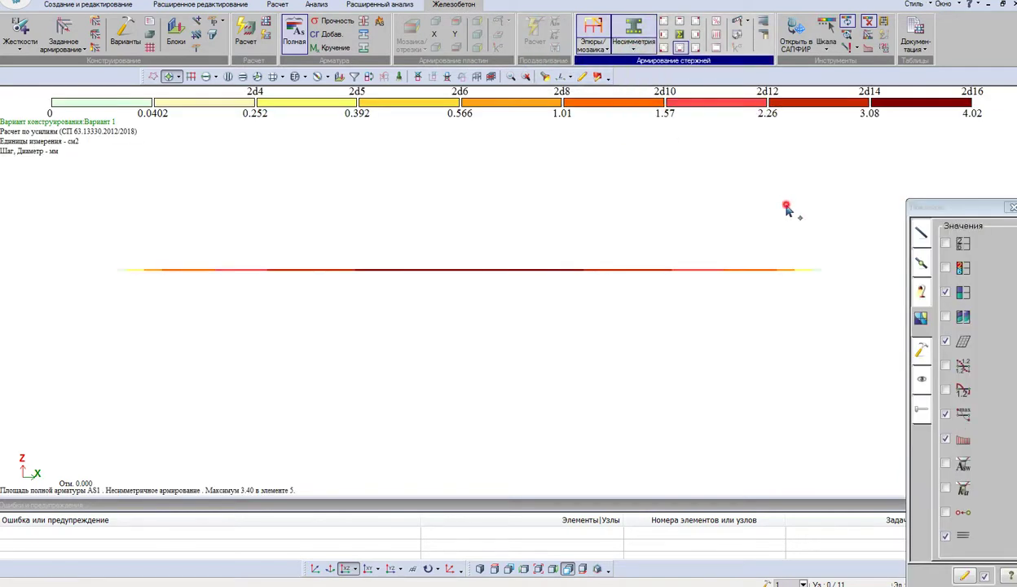
pyautogui.click(680, 49)
pyautogui.click(680, 49)
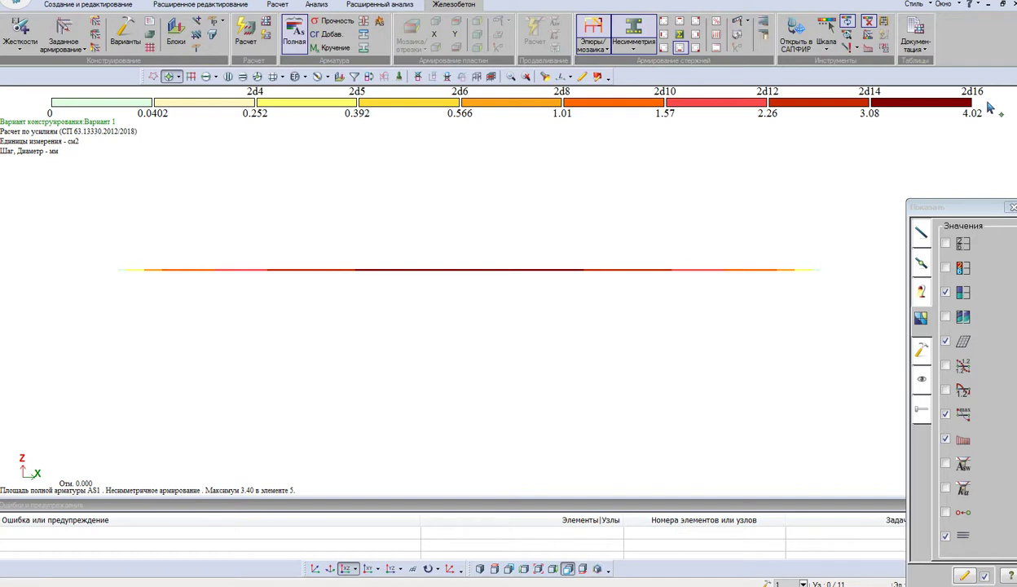
pyautogui.click(608, 50)
pyautogui.click(606, 97)
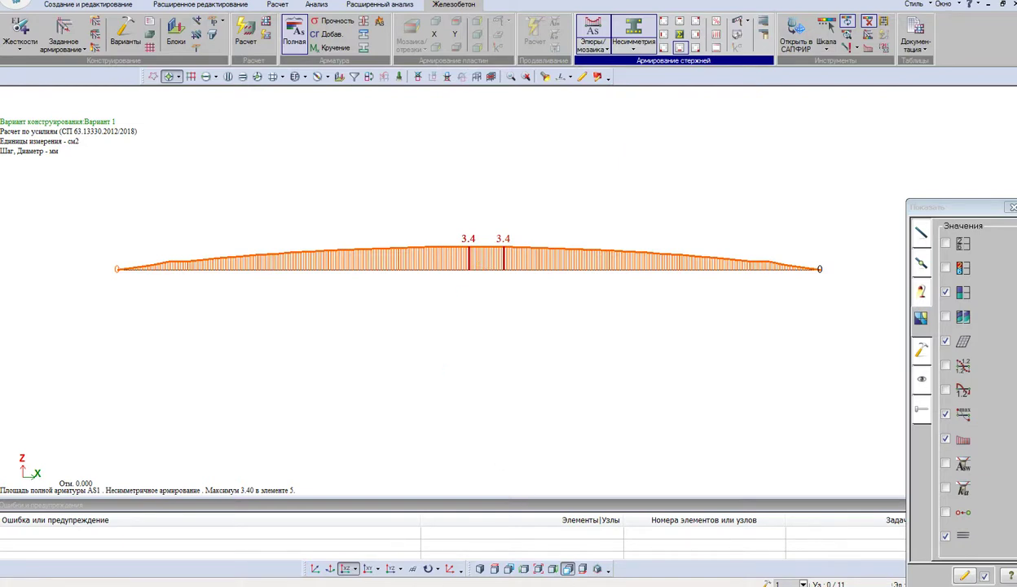
# - Switch to the PDF calculation note and find the manual calculation of the slab's required reinforcement area Asp
pyautogui.moveTo(348, 586)
pyautogui.hotkey('alt', 'Tab')
pyautogui.scroll(5, 586, 338)
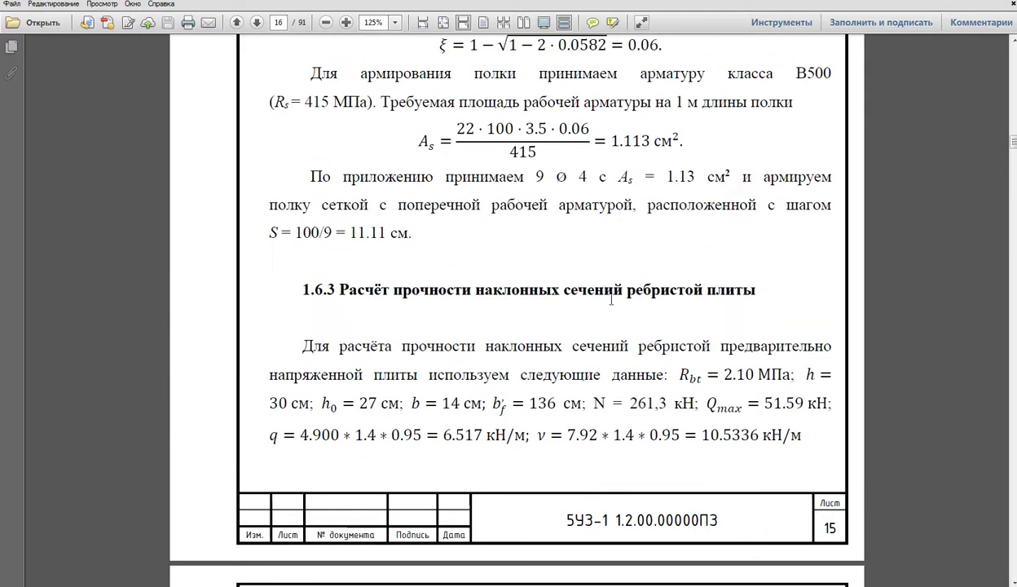
pyautogui.scroll(15, 611, 300)
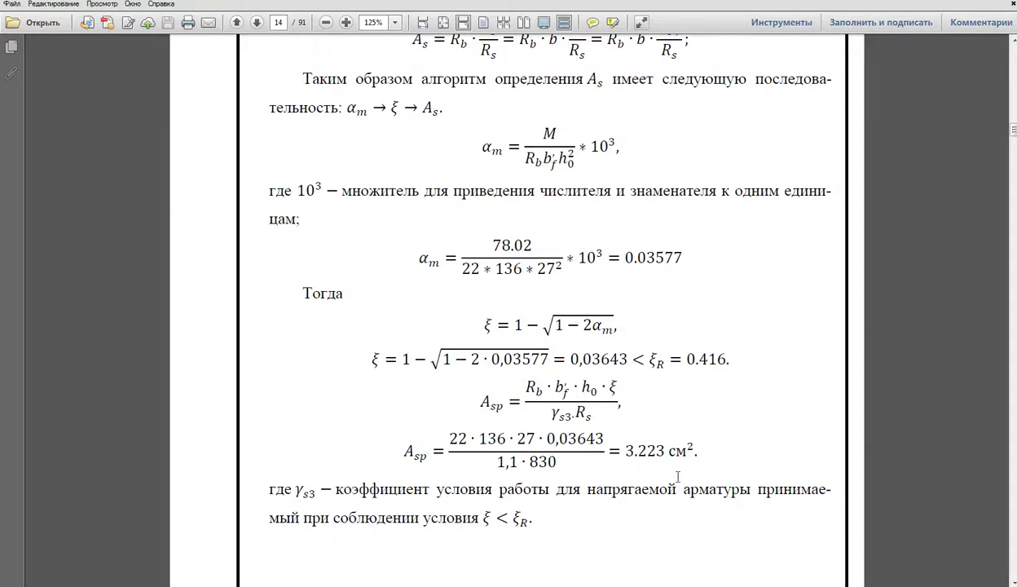
# - Return to LIRA-SAPR, circle the midspan peak of the AS1 diagram with the annotation pen, and clear the markings
pyautogui.click(938, 2)
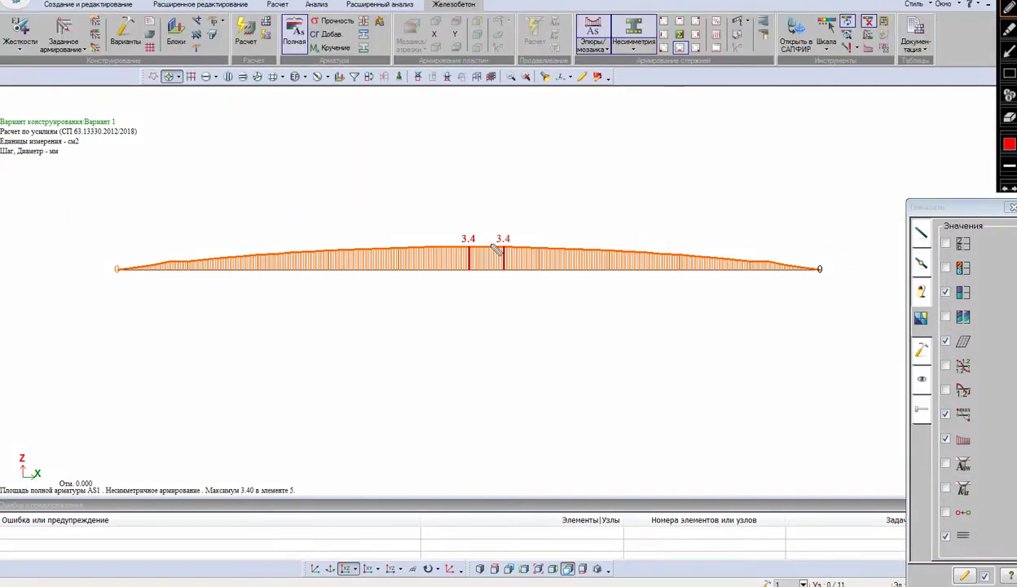
pyautogui.moveTo(559, 246)
pyautogui.mouseDown()
pyautogui.moveTo(513, 215)
pyautogui.moveTo(551, 288)
pyautogui.moveTo(571, 206)
pyautogui.moveTo(550, 189)
pyautogui.moveTo(595, 182)
pyautogui.moveTo(594, 170)
pyautogui.moveTo(623, 210)
pyautogui.mouseUp()
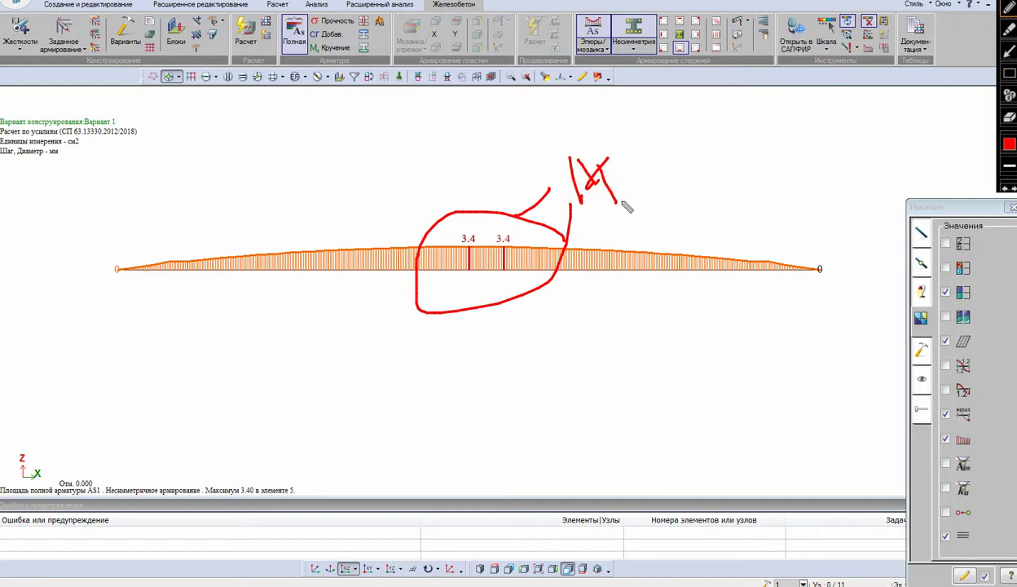
pyautogui.press('Escape')
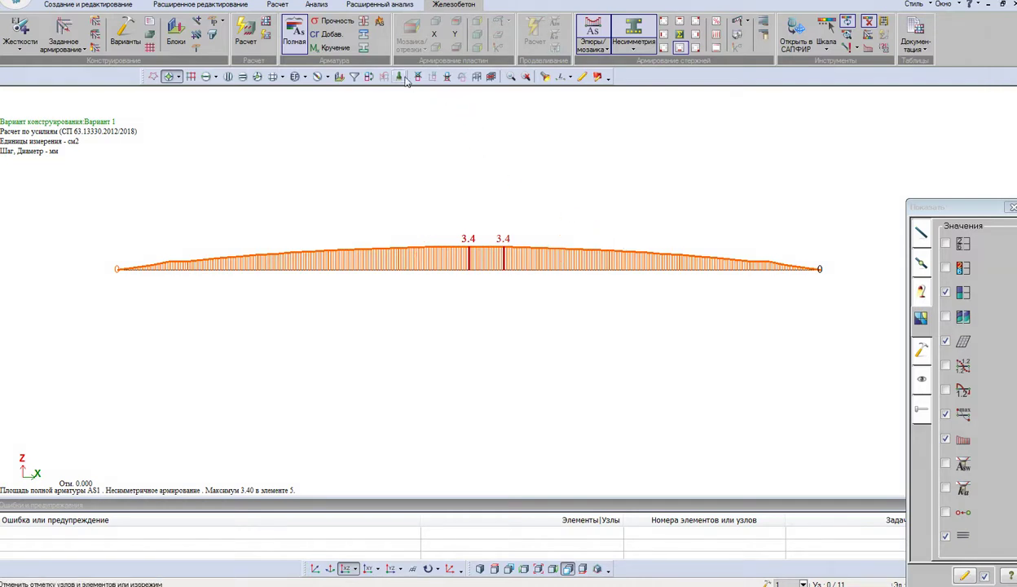
# - Display the Qz shear force diagram in the analysis results and circle the diagram's end at one support with the annotation pen
pyautogui.click(317, 6)
pyautogui.click(187, 47)
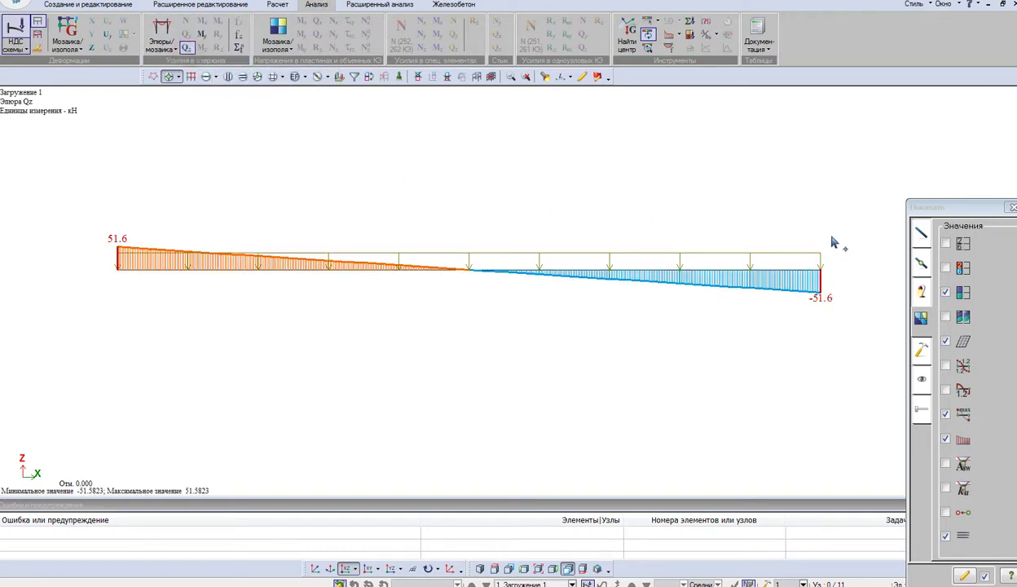
pyautogui.click(969, 2)
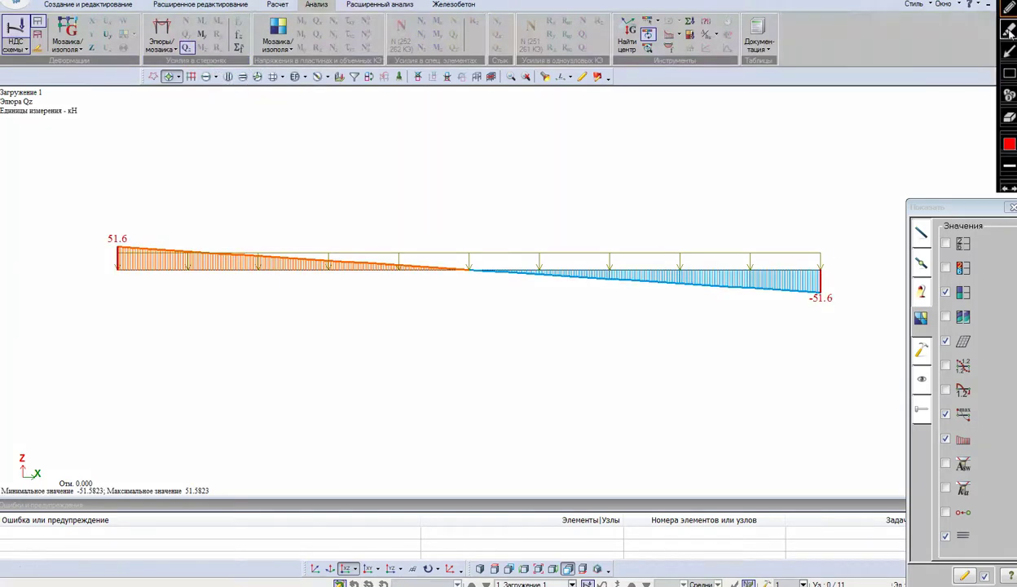
pyautogui.moveTo(853, 232)
pyautogui.mouseDown()
pyautogui.moveTo(717, 307)
pyautogui.moveTo(849, 223)
pyautogui.mouseUp()
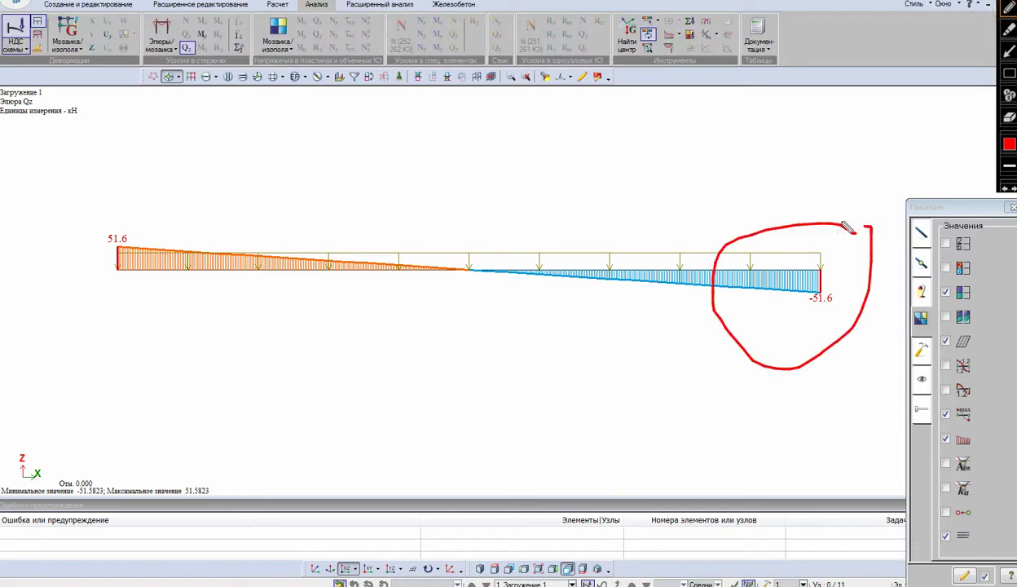
pyautogui.moveTo(701, 209)
pyautogui.mouseDown()
pyautogui.moveTo(713, 254)
pyautogui.moveTo(722, 245)
pyautogui.mouseUp()
pyautogui.moveTo(744, 212); pyautogui.dragTo(756, 258)
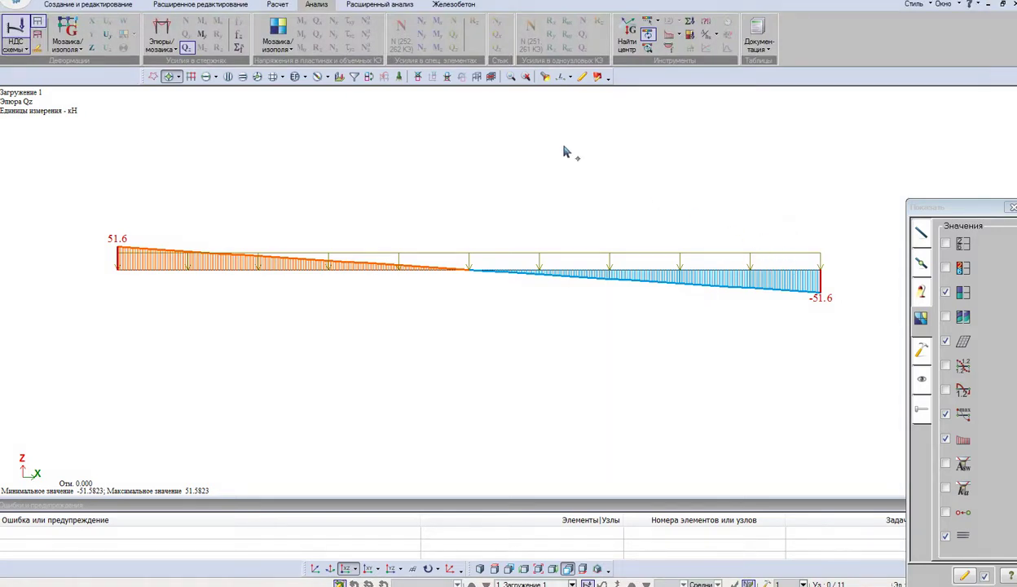
# - Display the transverse reinforcement ASW1 diagram and circle the reinforced zones near both supports
pyautogui.click(443, 7)
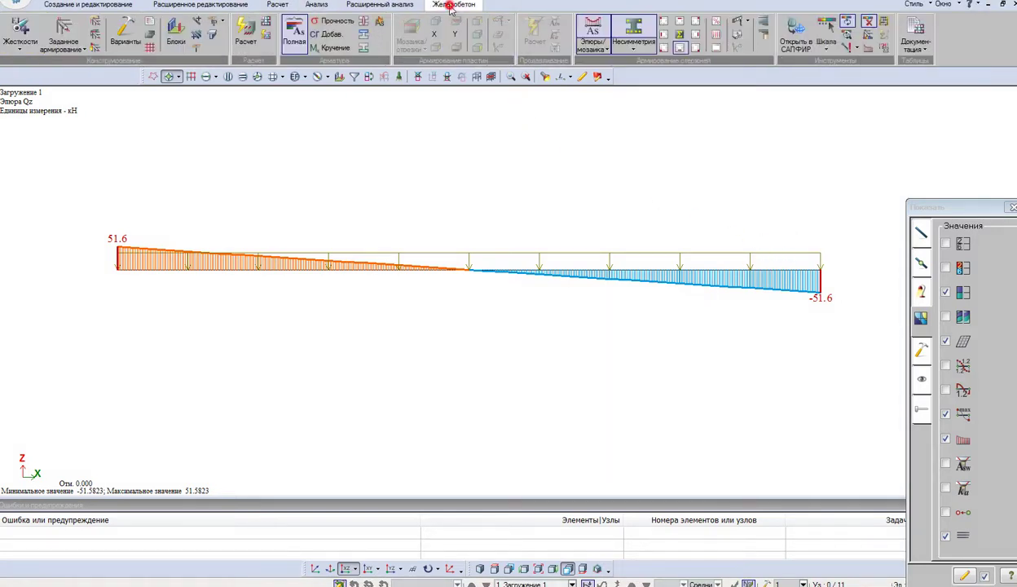
pyautogui.click(717, 36)
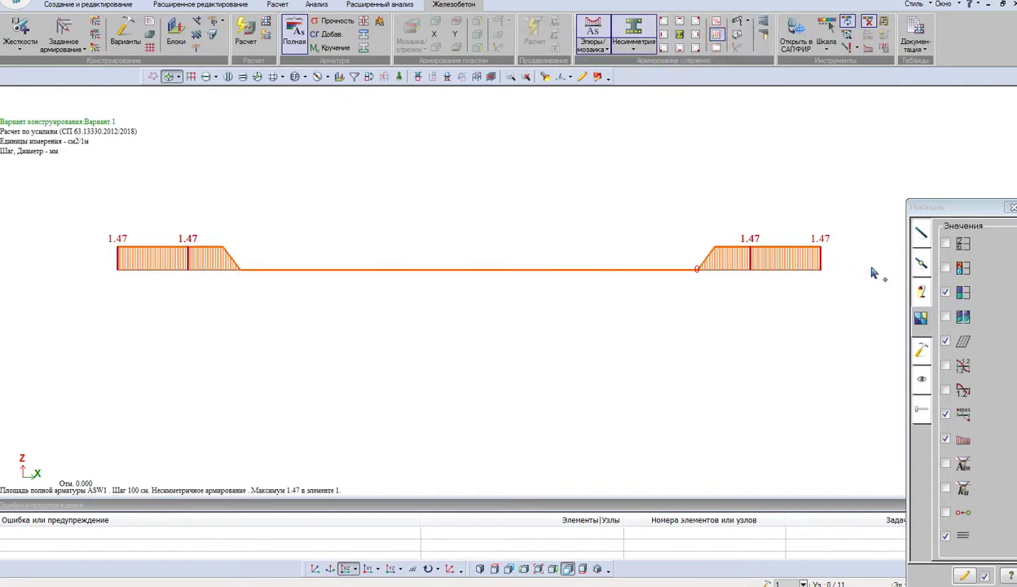
pyautogui.click(988, 2)
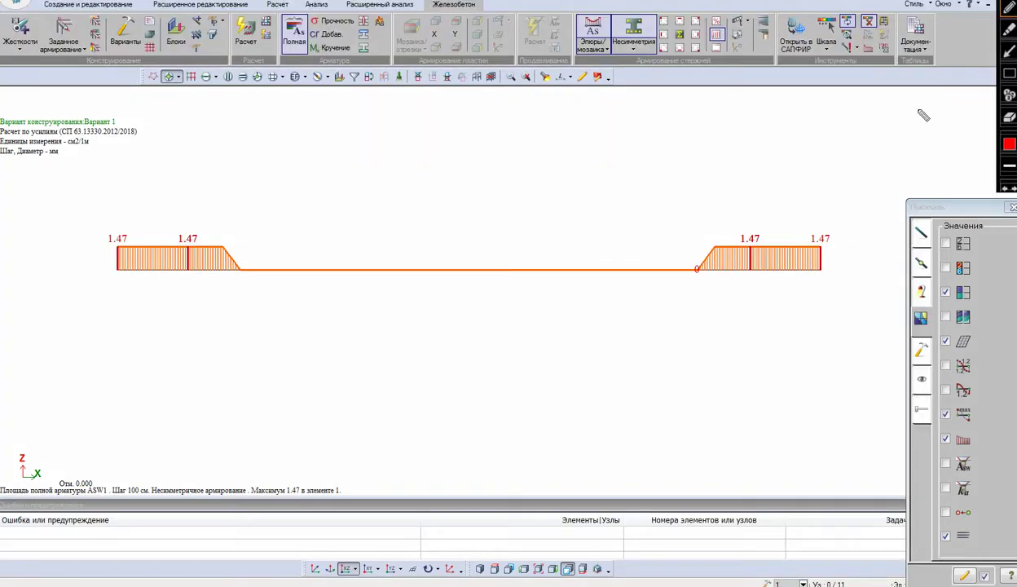
pyautogui.moveTo(850, 243)
pyautogui.mouseDown()
pyautogui.moveTo(762, 205)
pyautogui.moveTo(828, 312)
pyautogui.moveTo(852, 242)
pyautogui.mouseUp()
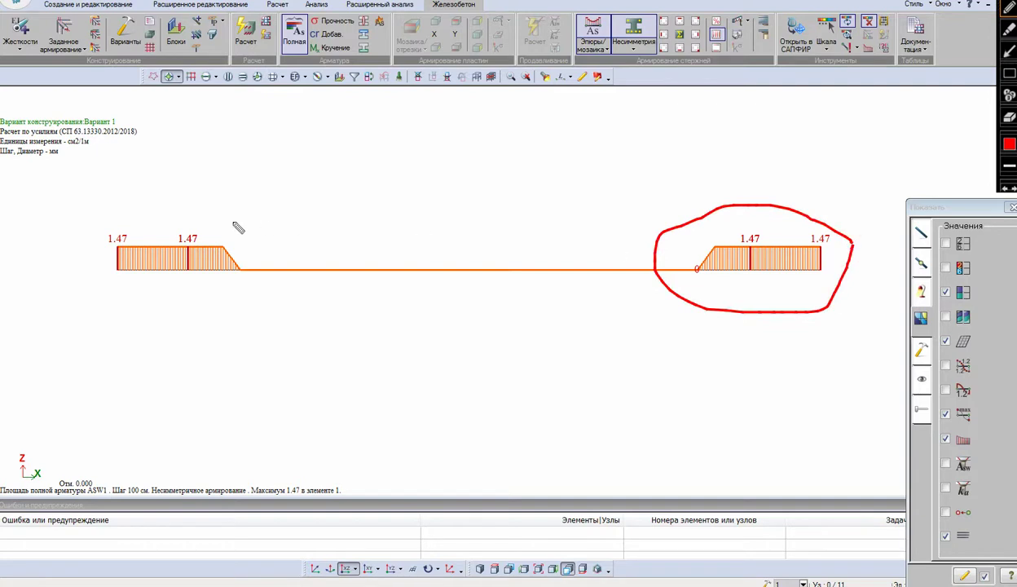
pyautogui.moveTo(247, 239)
pyautogui.mouseDown()
pyautogui.moveTo(197, 224)
pyautogui.moveTo(227, 300)
pyautogui.moveTo(251, 248)
pyautogui.mouseUp()
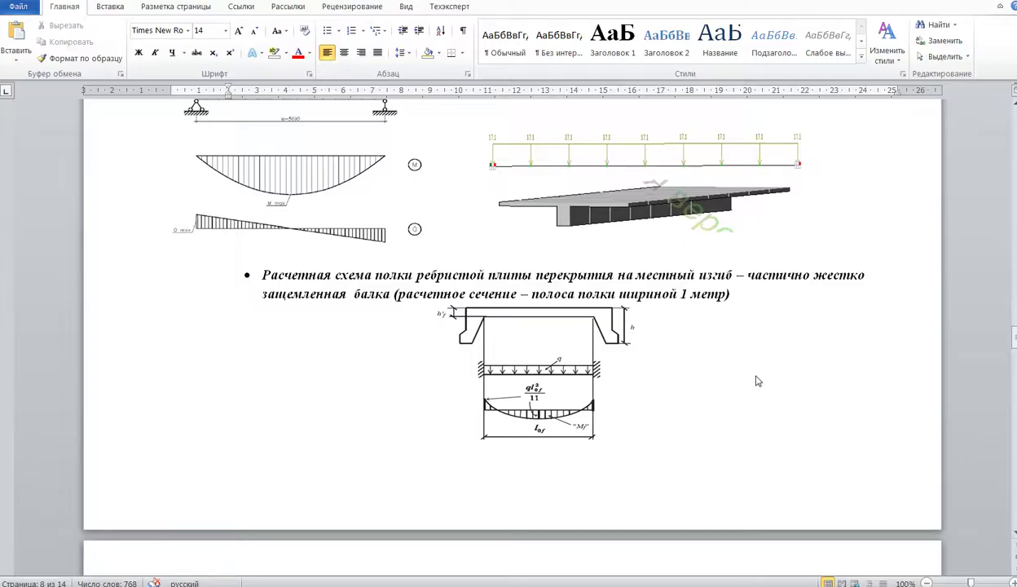
# - In the Word document, circle the design scheme of the slab flange for local bending with the annotation pen
pyautogui.click(997, 2)
pyautogui.moveTo(723, 386)
pyautogui.mouseDown()
pyautogui.moveTo(624, 273)
pyautogui.moveTo(450, 260)
pyautogui.moveTo(352, 420)
pyautogui.moveTo(697, 450)
pyautogui.moveTo(727, 383)
pyautogui.mouseUp()
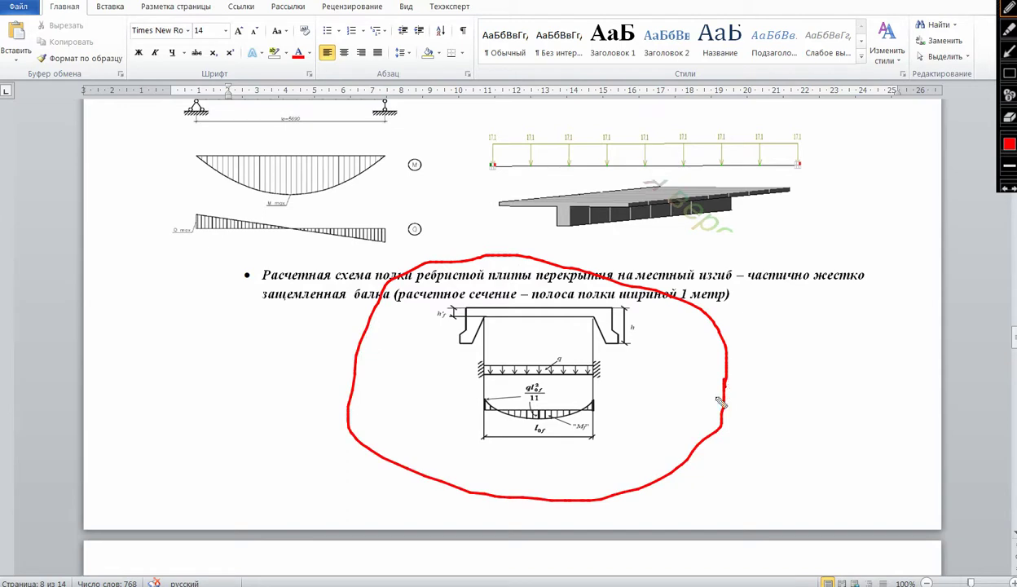
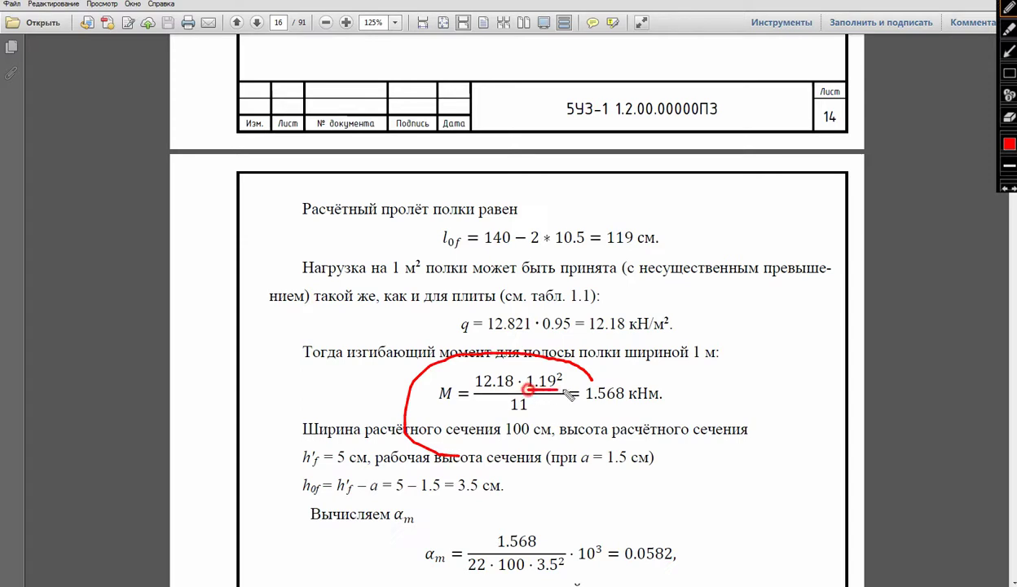
# - In the PDF note, write the span value 1.19 beside the flange moment formula and box the 12.18 load term
pyautogui.moveTo(643, 326)
pyautogui.mouseDown()
pyautogui.moveTo(640, 346)
pyautogui.moveTo(664, 376)
pyautogui.moveTo(717, 348)
pyautogui.moveTo(737, 382)
pyautogui.moveTo(763, 332)
pyautogui.moveTo(801, 354)
pyautogui.moveTo(803, 378)
pyautogui.mouseUp()
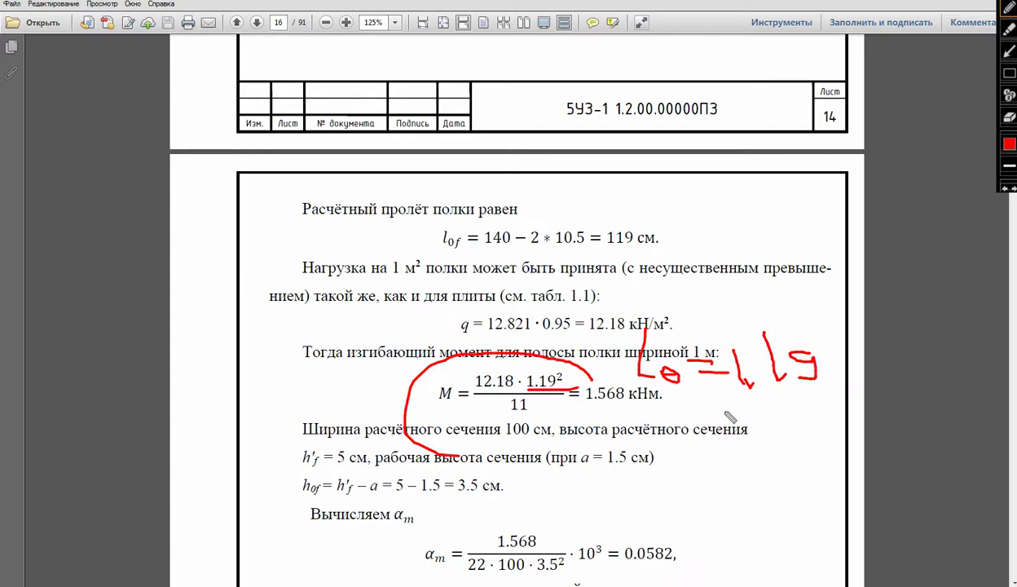
pyautogui.moveTo(738, 409)
pyautogui.mouseDown()
pyautogui.moveTo(741, 440)
pyautogui.moveTo(797, 411)
pyautogui.moveTo(786, 427)
pyautogui.mouseUp()
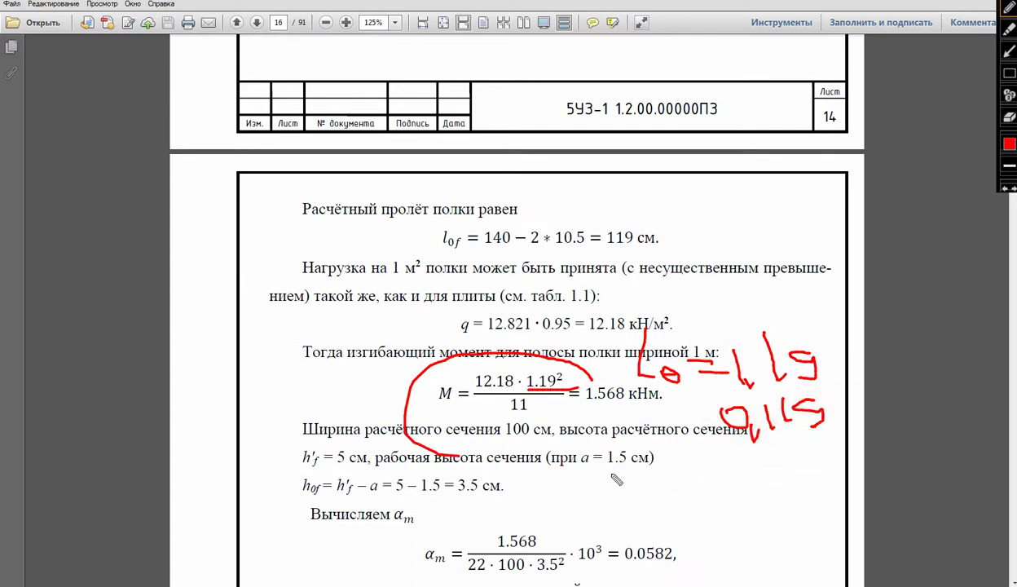
pyautogui.moveTo(460, 397)
pyautogui.mouseDown()
pyautogui.moveTo(513, 402)
pyautogui.moveTo(473, 368)
pyautogui.moveTo(458, 390)
pyautogui.moveTo(466, 393)
pyautogui.mouseUp()
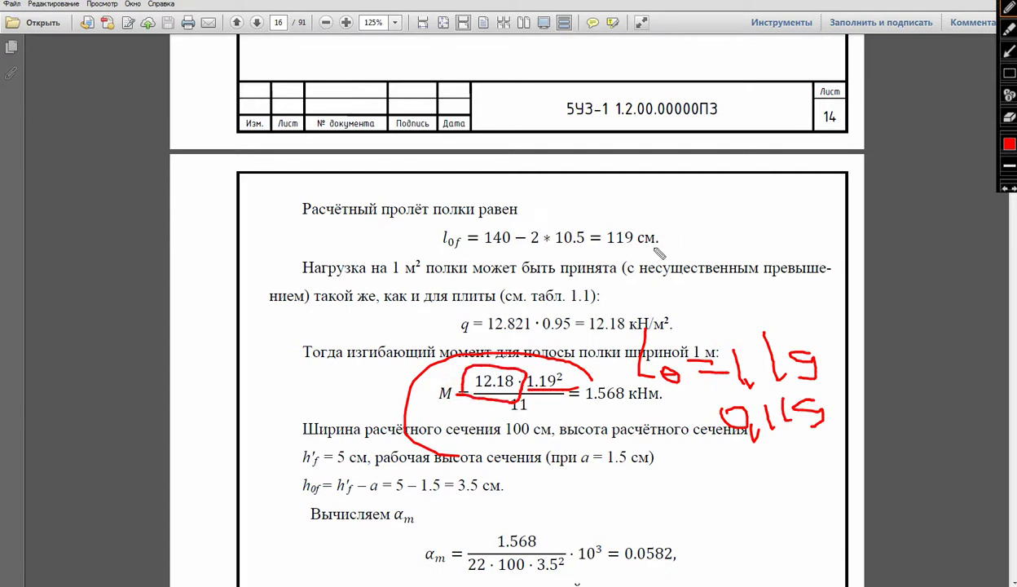
# - Sketch the slab outline with a strip across it near the span and load formulas, and clear all annotations
pyautogui.moveTo(720, 195)
pyautogui.mouseDown()
pyautogui.moveTo(599, 269)
pyautogui.moveTo(722, 303)
pyautogui.moveTo(790, 210)
pyautogui.moveTo(845, 219)
pyautogui.moveTo(724, 307)
pyautogui.mouseUp()
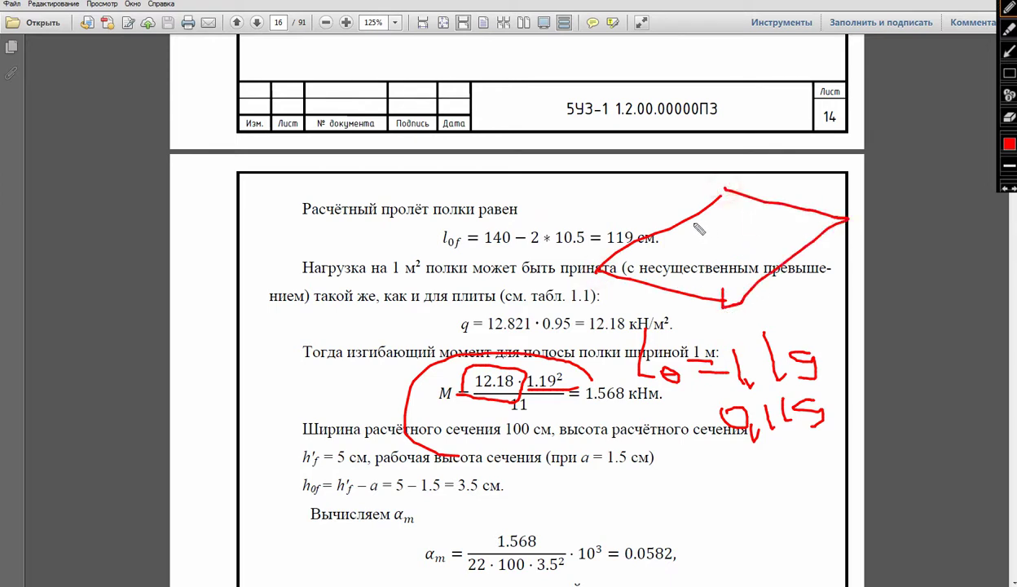
pyautogui.moveTo(650, 236)
pyautogui.mouseDown()
pyautogui.moveTo(703, 255)
pyautogui.moveTo(693, 217)
pyautogui.mouseUp()
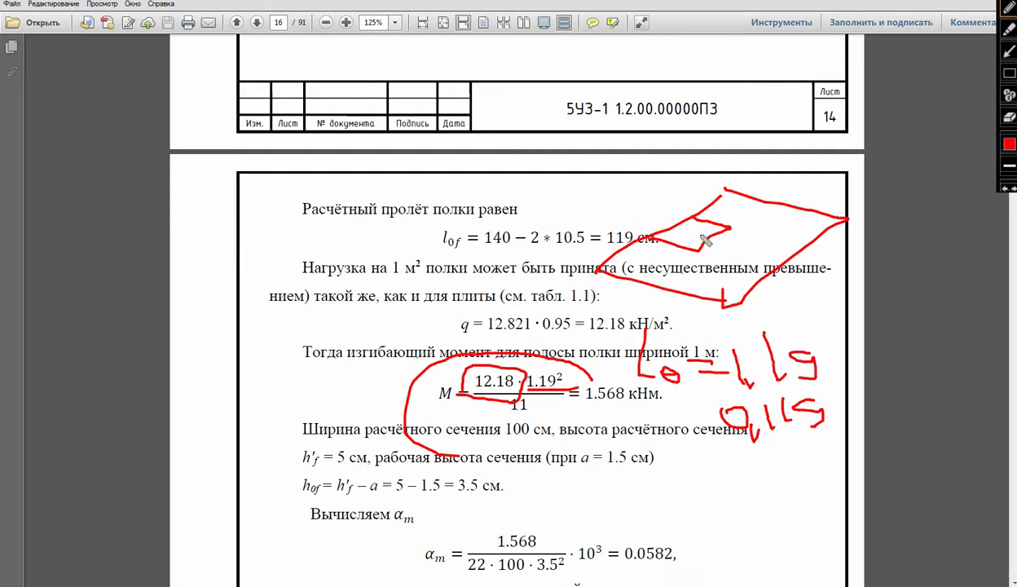
pyautogui.moveTo(730, 227); pyautogui.dragTo(790, 251)
pyautogui.moveTo(698, 251); pyautogui.dragTo(785, 272)
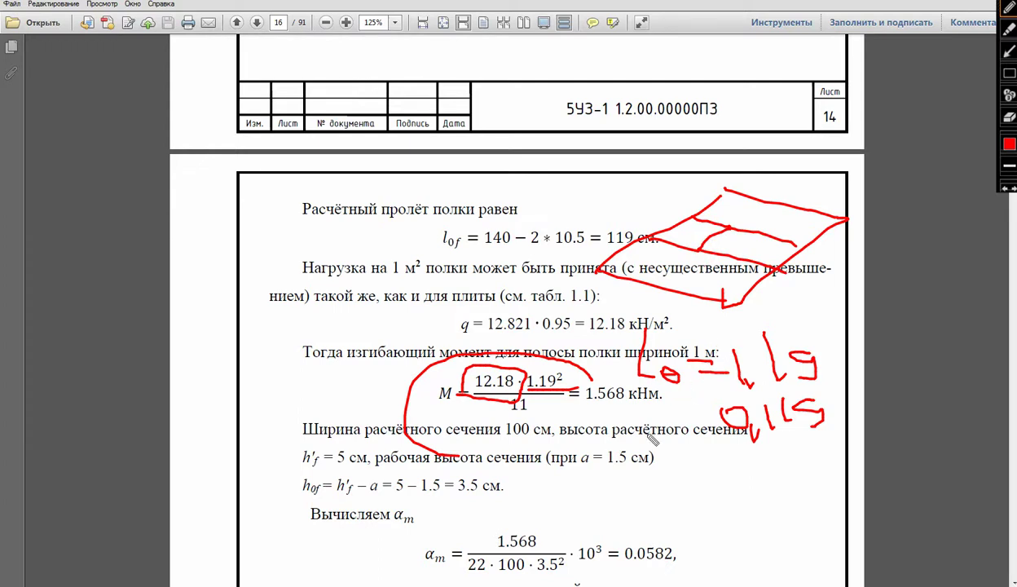
pyautogui.press('Escape')
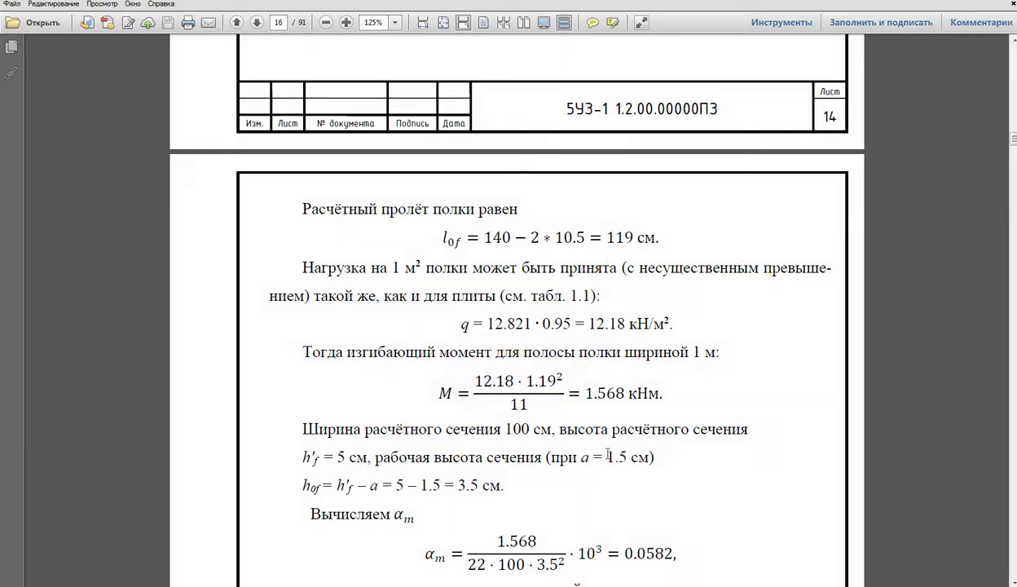
# - Look over the flange calculation in the PDF note and return to LIRA-SAPR to open the stiffness settings in model editing mode
pyautogui.click(624, 432)
pyautogui.scroll(-5, 624, 432)
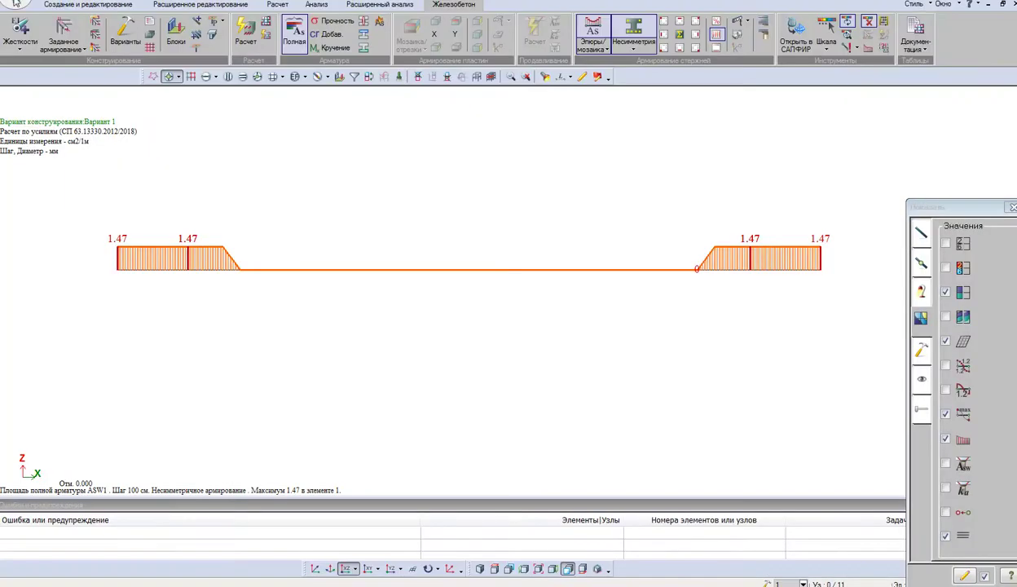
pyautogui.click(50, 5)
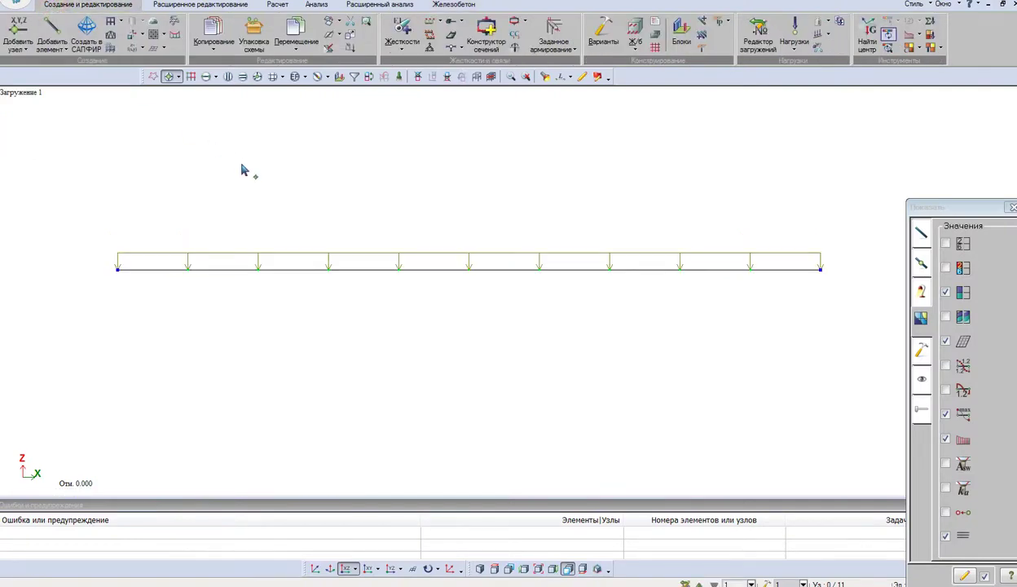
pyautogui.click(399, 49)
pyautogui.click(412, 71)
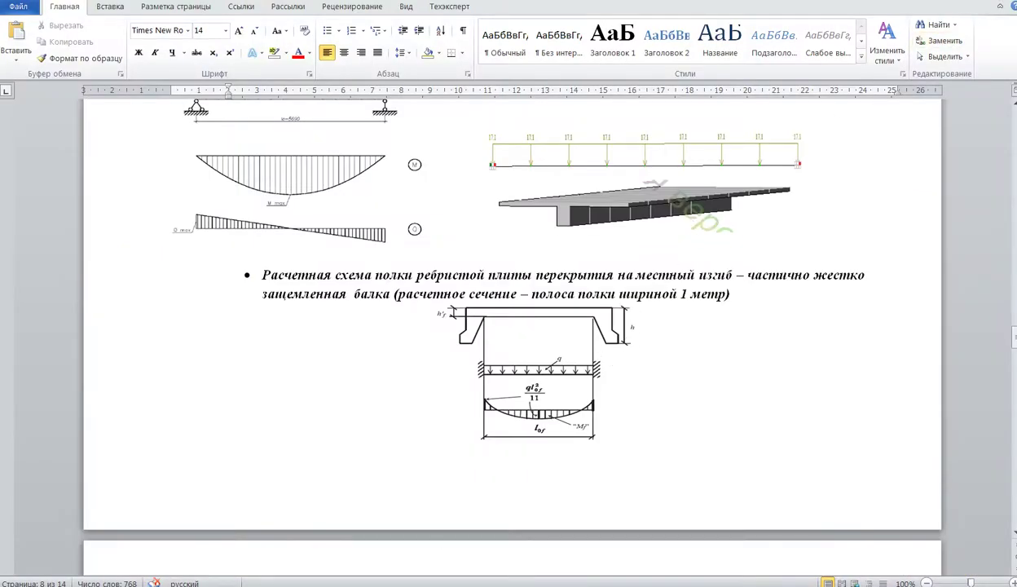
# - Sketch the flange strip on the slab scheme and beside it a rectangular cross-section dimensioned with width 100 and its thickness
pyautogui.hotkey('ctrl', 'alt', 'd')
pyautogui.moveTo(459, 306); pyautogui.dragTo(682, 230)
pyautogui.moveTo(615, 303); pyautogui.dragTo(700, 269)
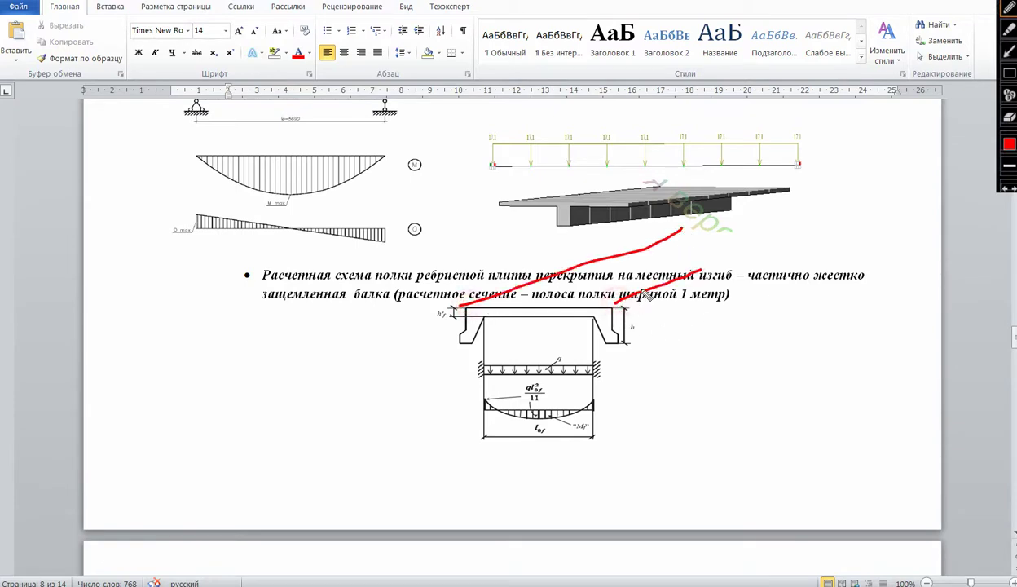
pyautogui.moveTo(639, 306); pyautogui.dragTo(690, 273)
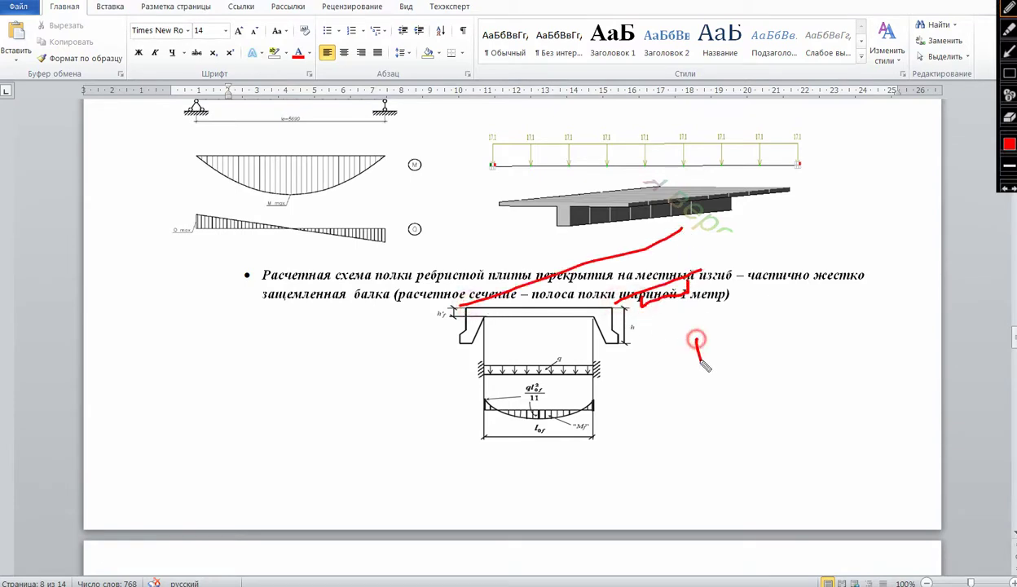
pyautogui.moveTo(695, 331)
pyautogui.mouseDown()
pyautogui.moveTo(806, 347)
pyautogui.moveTo(683, 362)
pyautogui.mouseUp()
pyautogui.moveTo(700, 376)
pyautogui.mouseDown()
pyautogui.moveTo(699, 394)
pyautogui.moveTo(827, 376)
pyautogui.moveTo(707, 389)
pyautogui.moveTo(715, 375)
pyautogui.moveTo(739, 424)
pyautogui.moveTo(794, 412)
pyautogui.mouseUp()
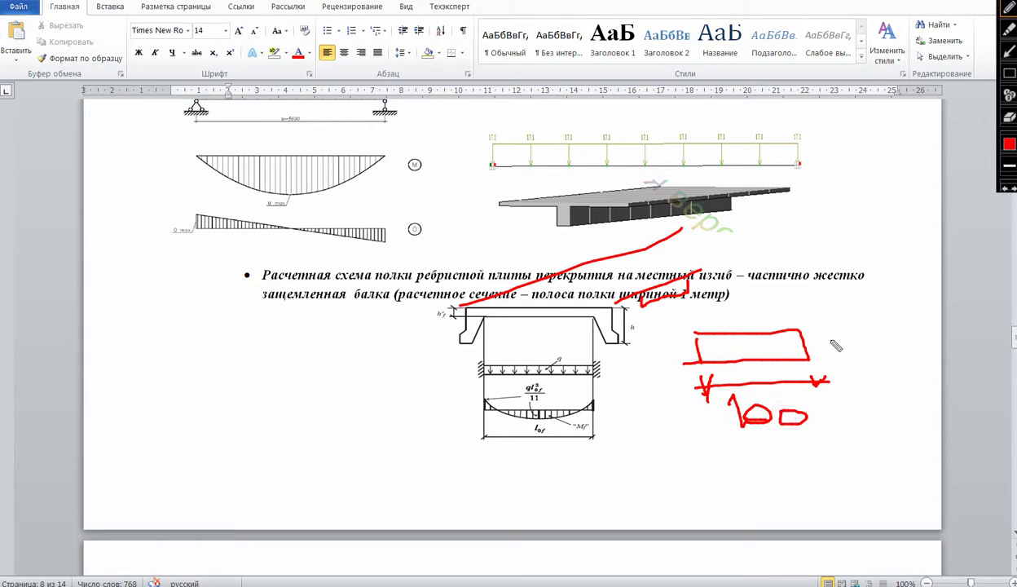
pyautogui.moveTo(822, 332)
pyautogui.mouseDown()
pyautogui.moveTo(854, 334)
pyautogui.moveTo(852, 355)
pyautogui.moveTo(860, 330)
pyautogui.moveTo(878, 347)
pyautogui.moveTo(884, 328)
pyautogui.mouseUp()
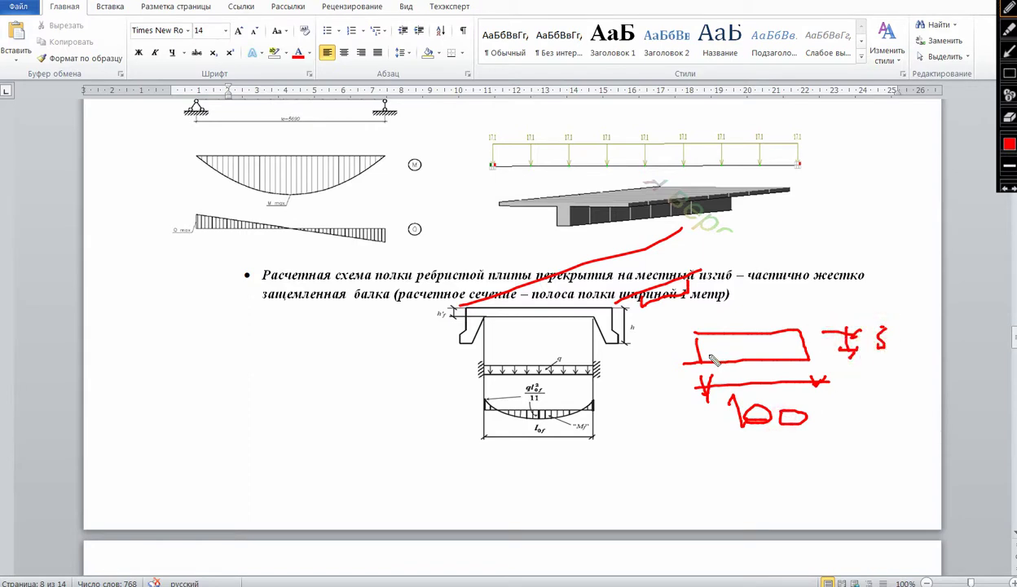
# - Mark reinforcing bars along the lower edge of the sketched section, clear the annotations and return to LIRA-SAPR
pyautogui.click(709, 355)
pyautogui.click(729, 355)
pyautogui.click(749, 354)
pyautogui.click(768, 353)
pyautogui.click(799, 354)
pyautogui.click(692, 440)
pyautogui.moveTo(692, 441); pyautogui.dragTo(830, 391)
pyautogui.press('Escape')
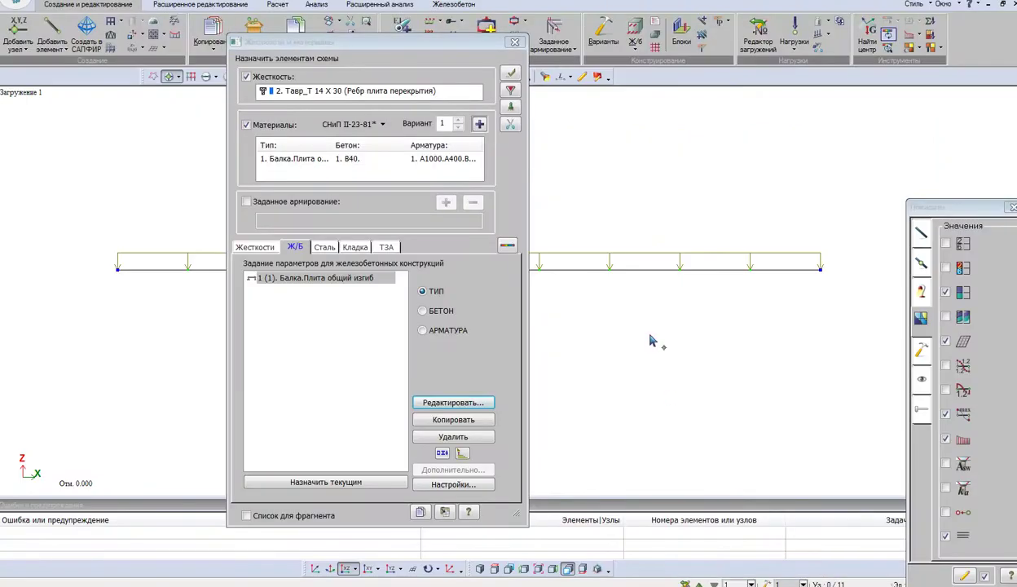
# - Add a Брус stiffness type with width B 100 cm and height H 5 cm, and draw its section preview
pyautogui.click(256, 246)
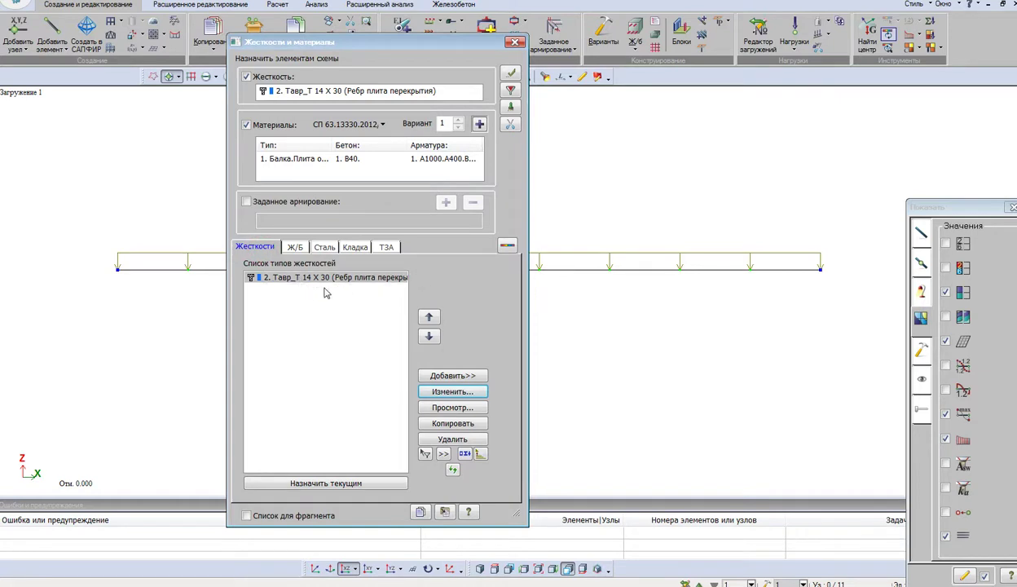
pyautogui.click(453, 374)
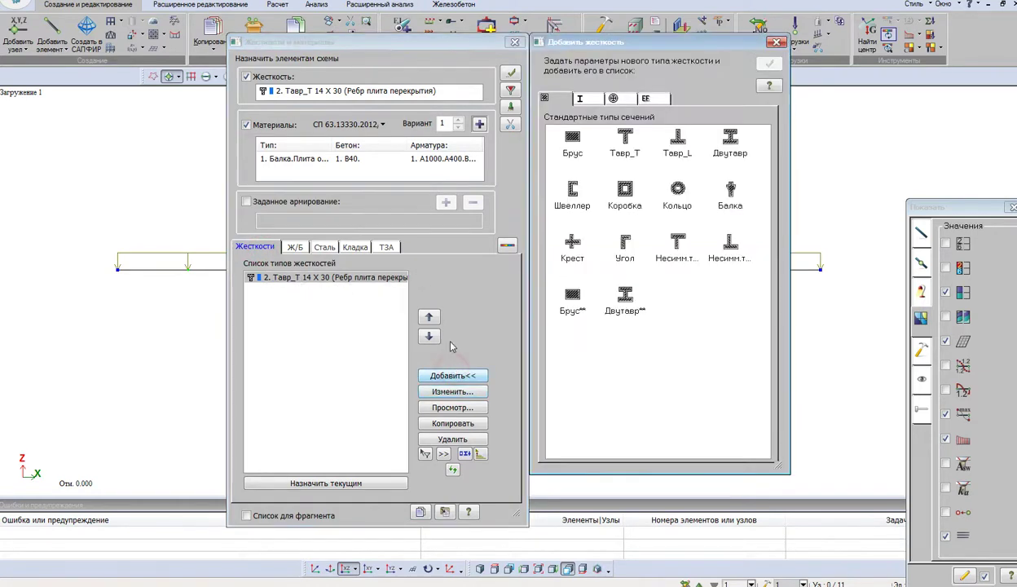
pyautogui.click(562, 144)
pyautogui.click(595, 209)
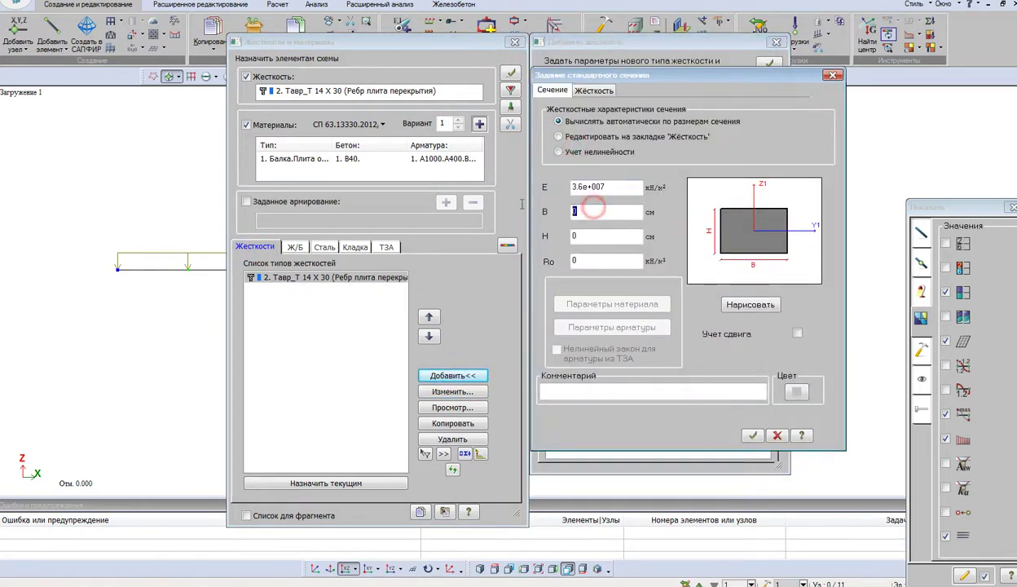
pyautogui.click(599, 240)
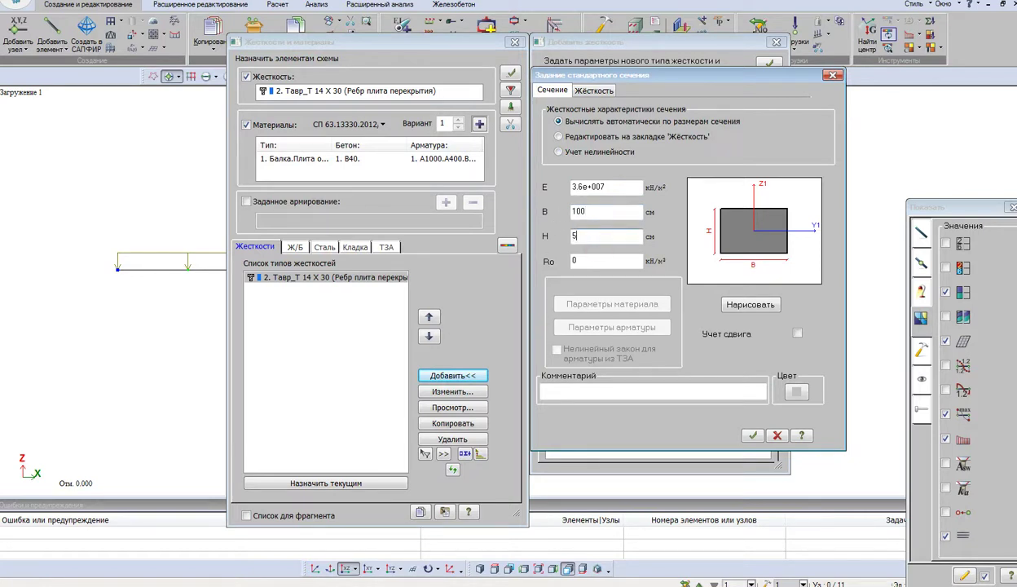
pyautogui.click(737, 304)
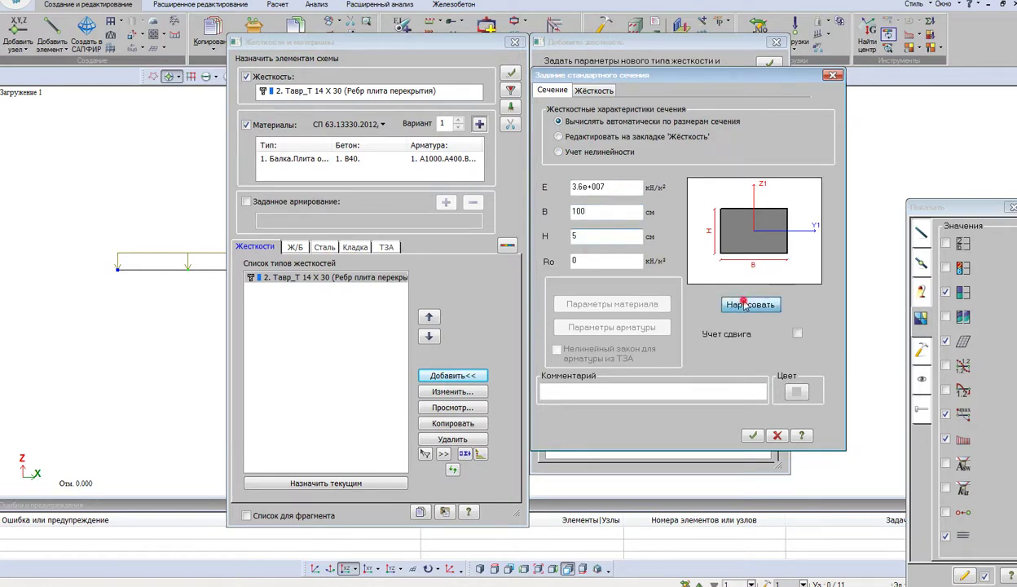
# - Label the section with the comment полка плиты, give it a blue colour and confirm the new stiffness type
pyautogui.click(549, 385)
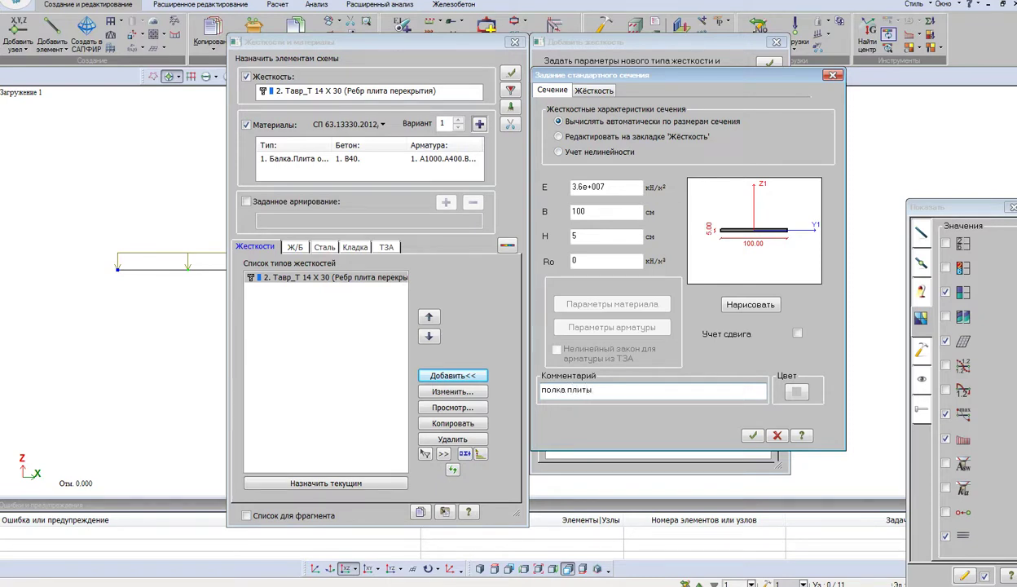
pyautogui.click(795, 391)
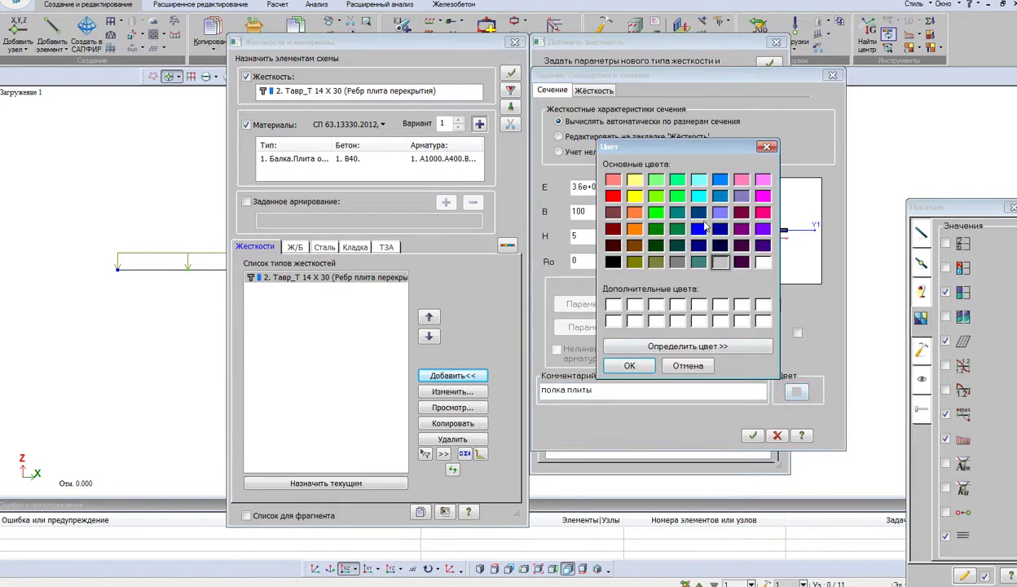
pyautogui.click(696, 228)
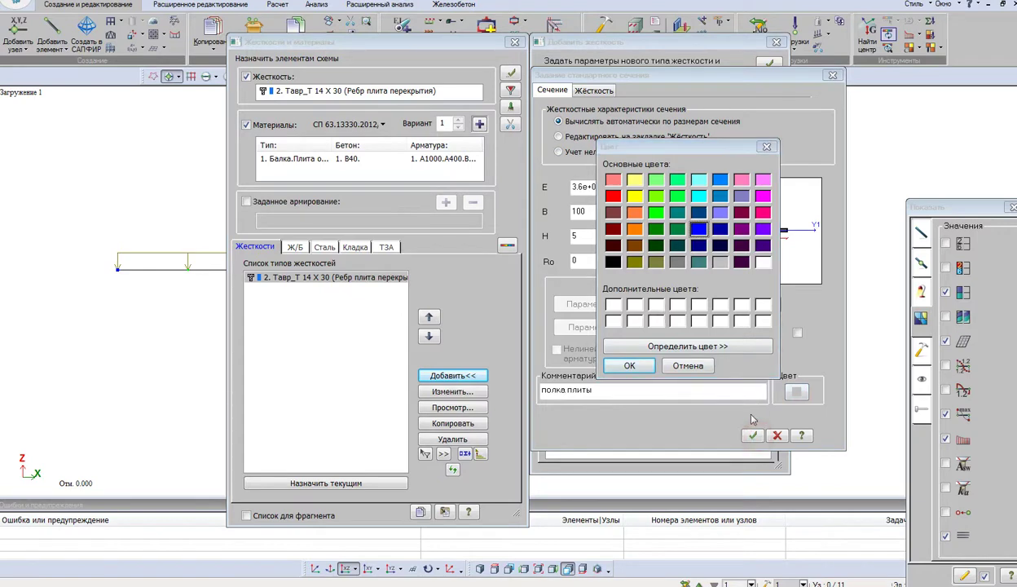
pyautogui.click(629, 363)
pyautogui.click(751, 436)
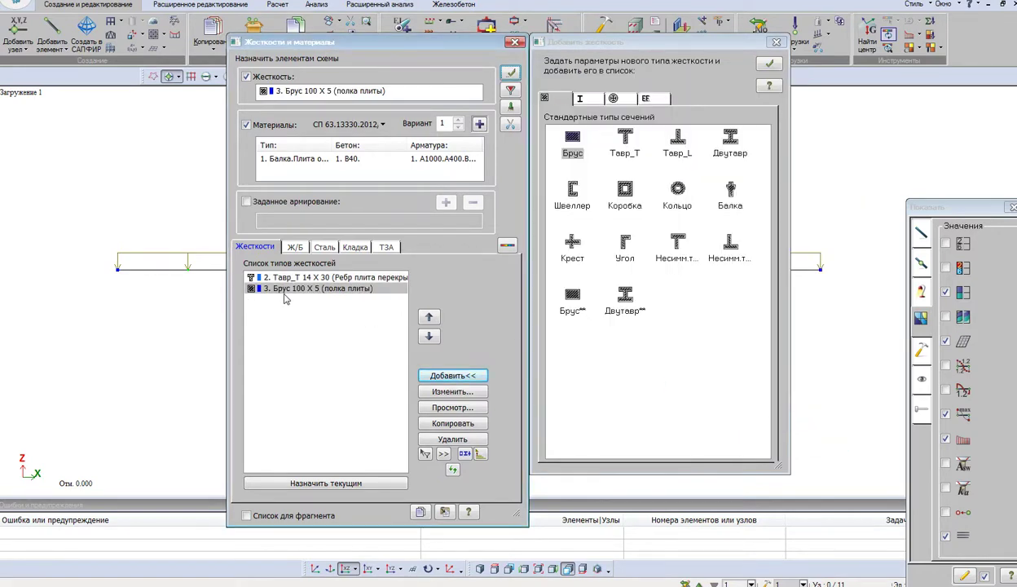
# - Open the reinforced concrete materials for editing and inspect the B40 concrete and the existing beam type Плита общий изгиб
pyautogui.click(296, 248)
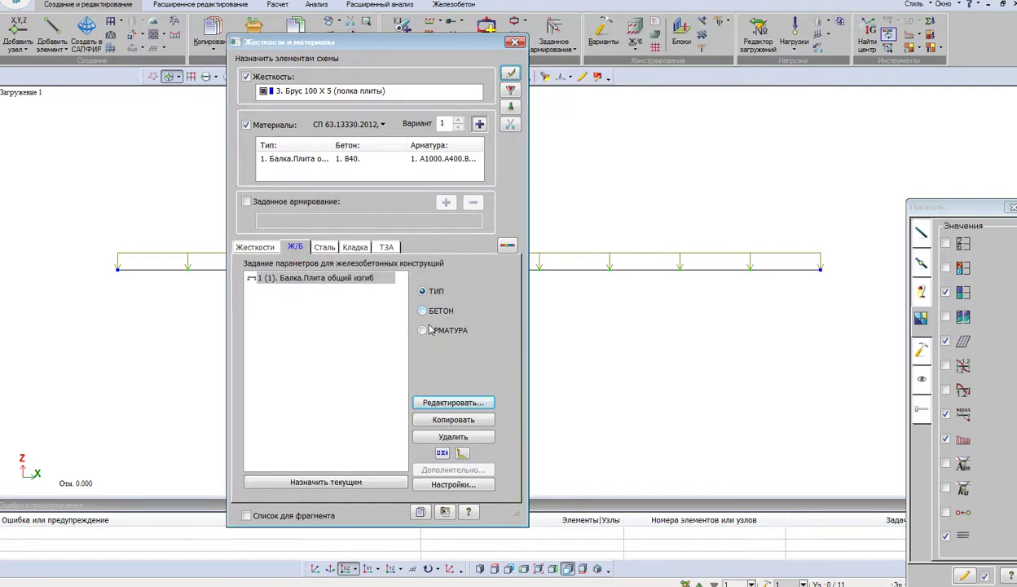
pyautogui.click(453, 403)
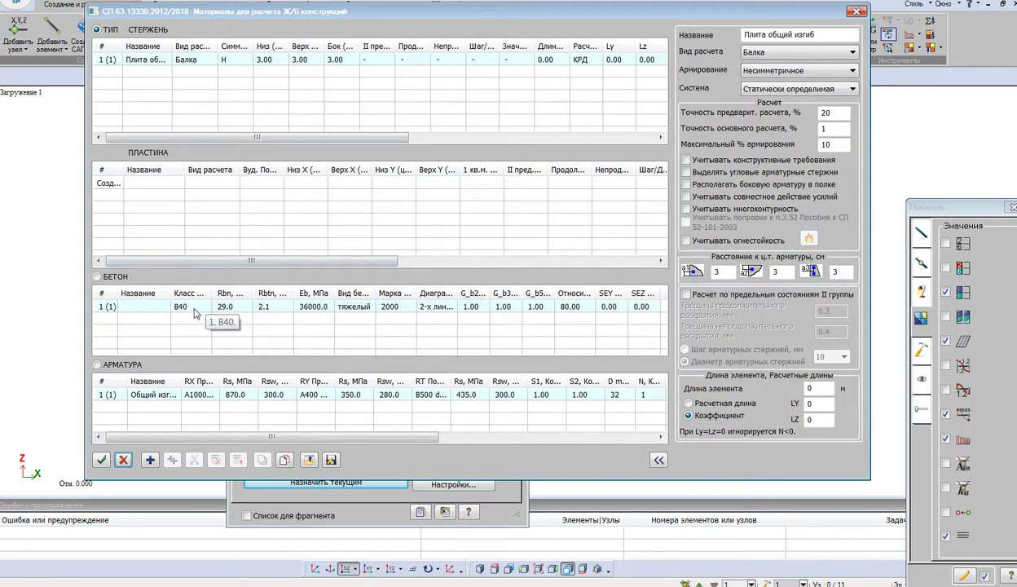
pyautogui.click(195, 309)
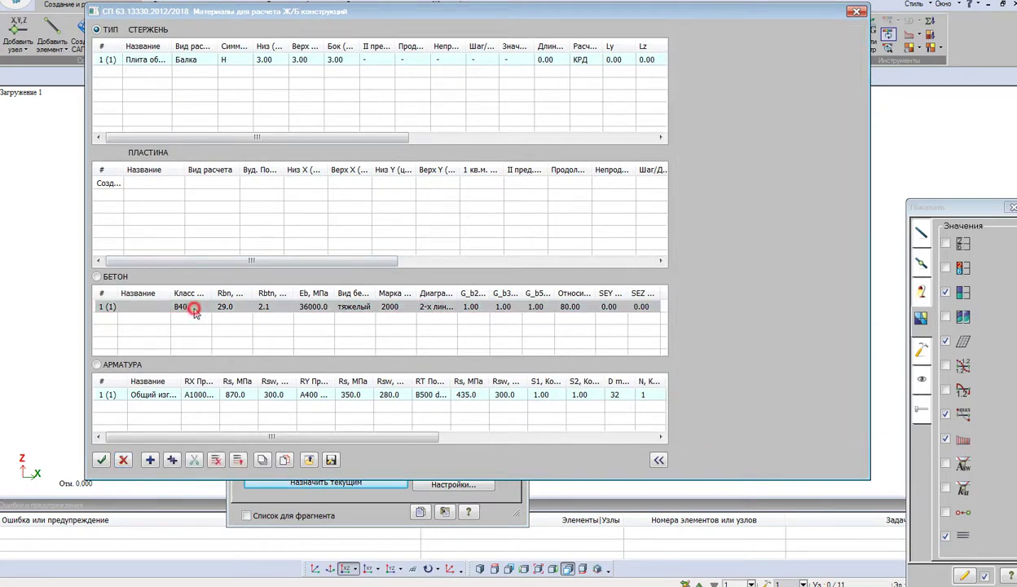
pyautogui.click(197, 63)
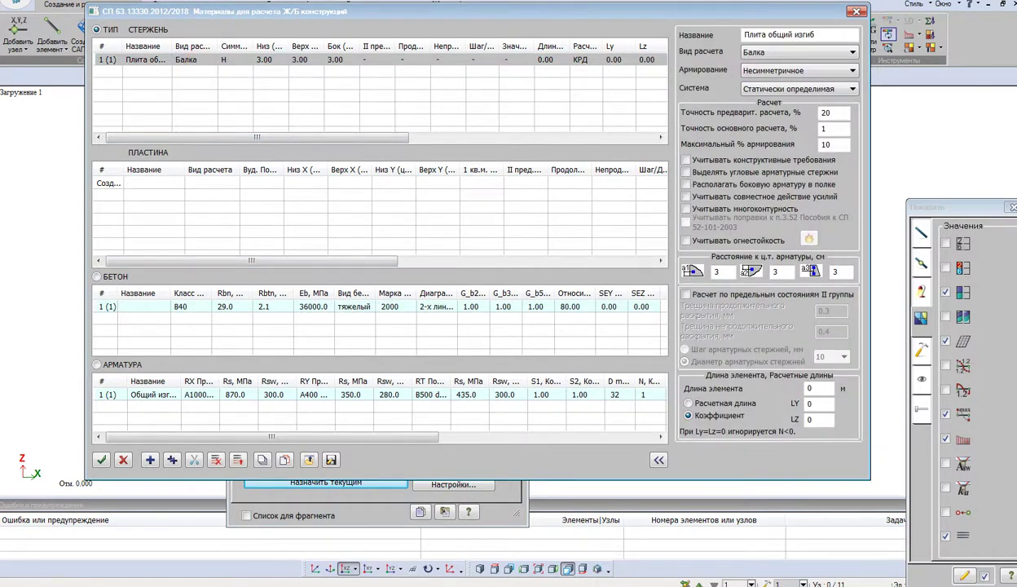
# - In the Word document, sketch the flange's edges with thickness 5 and a circled bar distance of 1,5, and return to LIRA-SAPR
pyautogui.moveTo(347, 584)
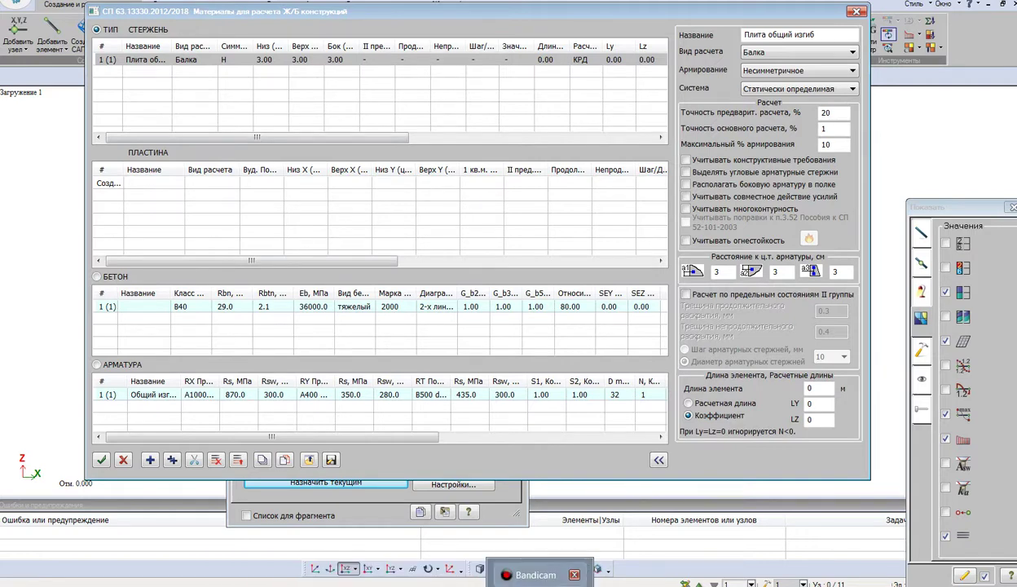
pyautogui.click(338, 574)
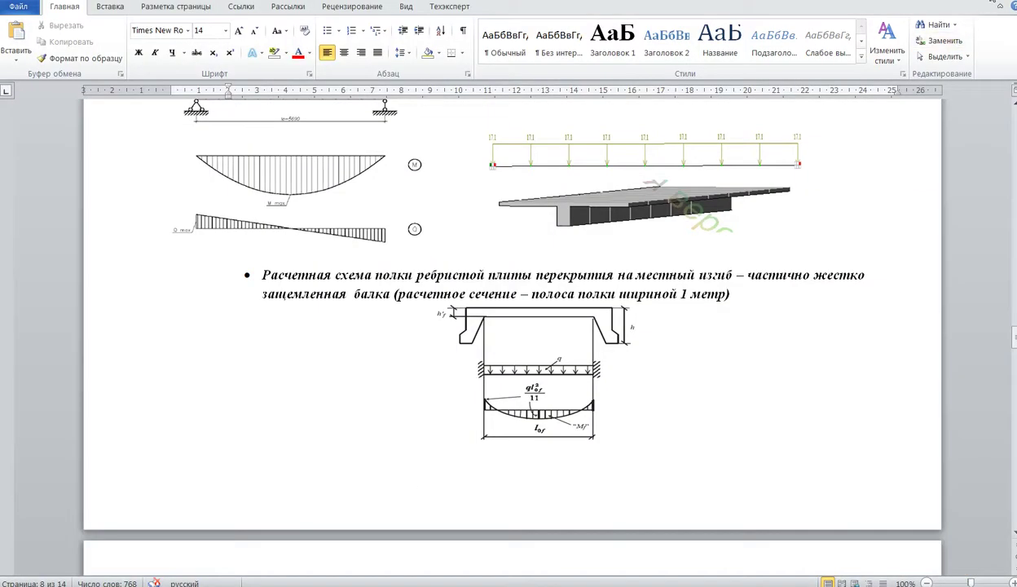
pyautogui.moveTo(690, 332); pyautogui.dragTo(806, 332)
pyautogui.moveTo(690, 378); pyautogui.dragTo(818, 379)
pyautogui.moveTo(833, 332)
pyautogui.mouseDown()
pyautogui.moveTo(864, 332)
pyautogui.moveTo(850, 383)
pyautogui.moveTo(864, 385)
pyautogui.moveTo(851, 384)
pyautogui.mouseUp()
pyautogui.moveTo(861, 322)
pyautogui.mouseDown()
pyautogui.moveTo(855, 340)
pyautogui.moveTo(880, 369)
pyautogui.moveTo(893, 352)
pyautogui.mouseUp()
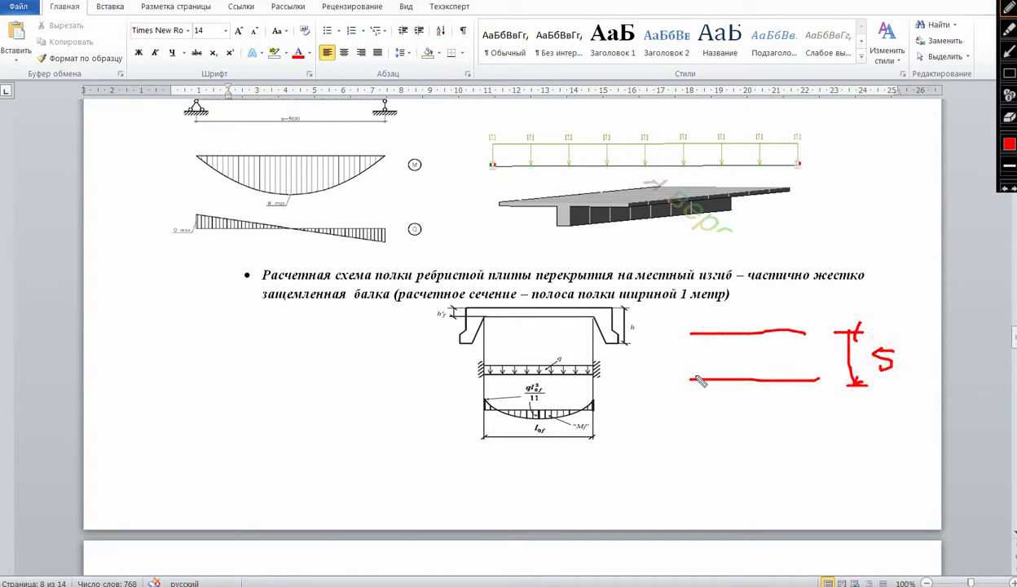
pyautogui.moveTo(684, 368)
pyautogui.mouseDown()
pyautogui.moveTo(715, 372)
pyautogui.moveTo(739, 426)
pyautogui.moveTo(766, 397)
pyautogui.moveTo(702, 421)
pyautogui.moveTo(777, 391)
pyautogui.mouseUp()
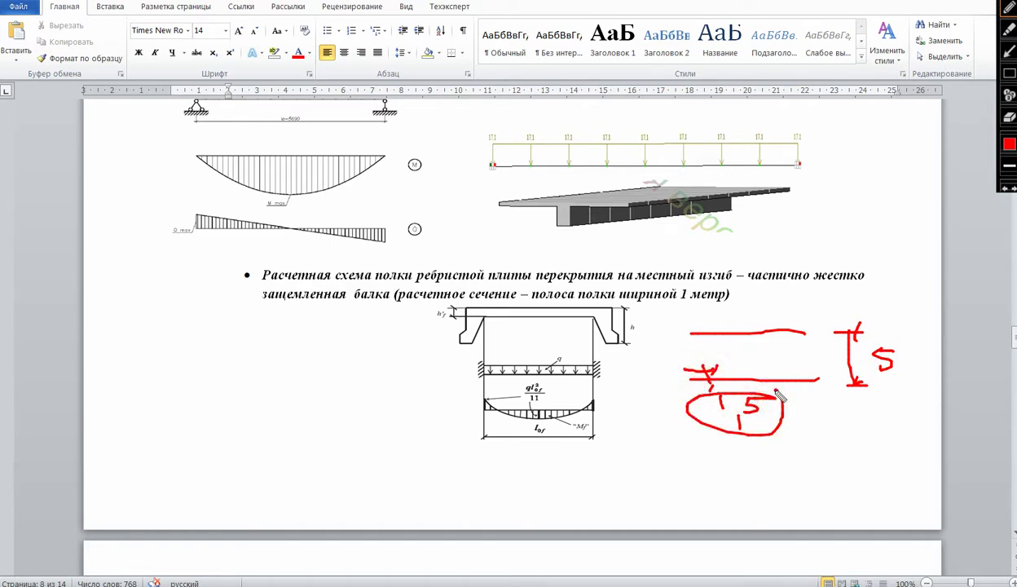
pyautogui.press('Escape')
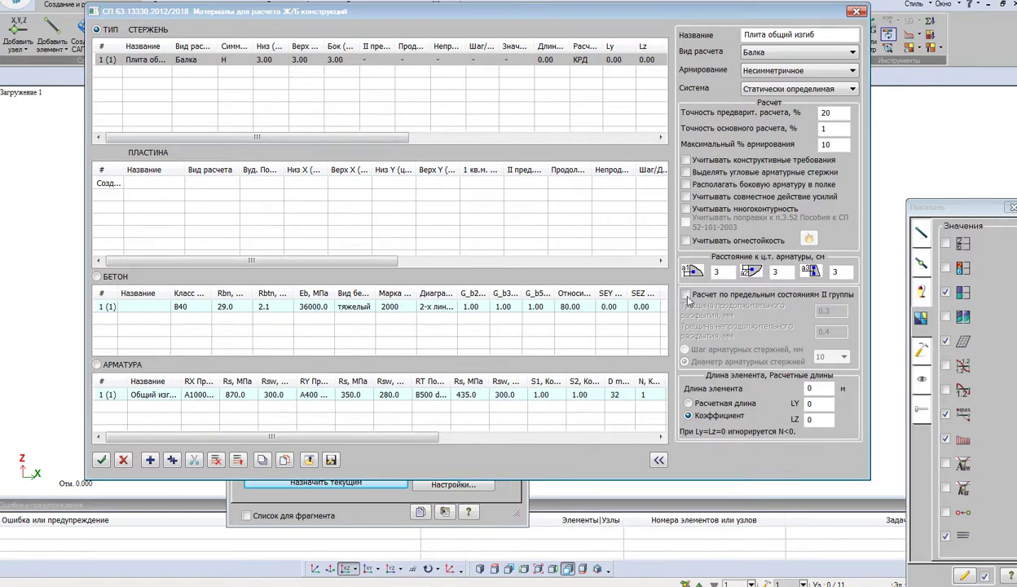
pyautogui.moveTo(729, 271); pyautogui.dragTo(642, 273)
pyautogui.press('Tab')
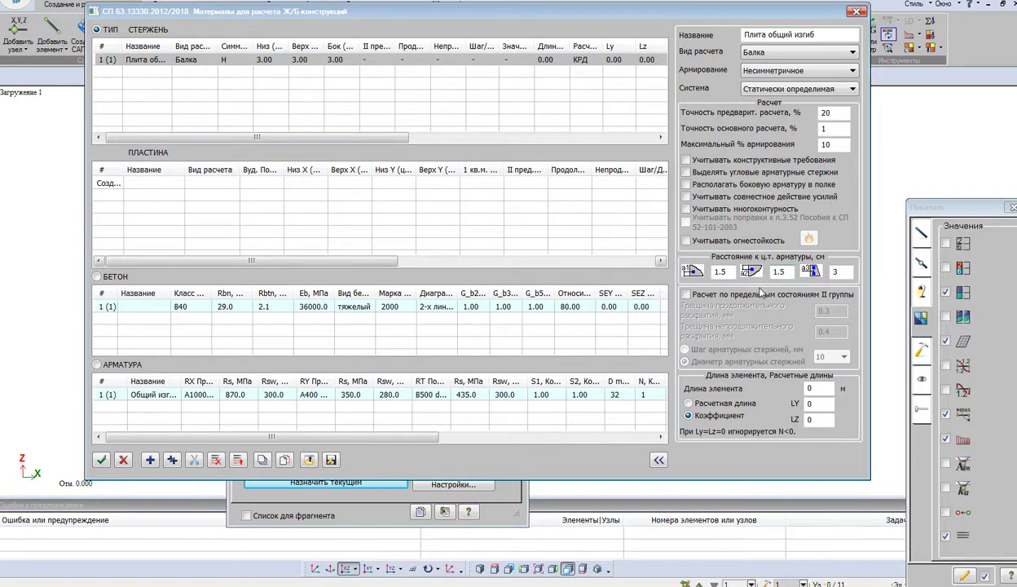
pyautogui.click(837, 274)
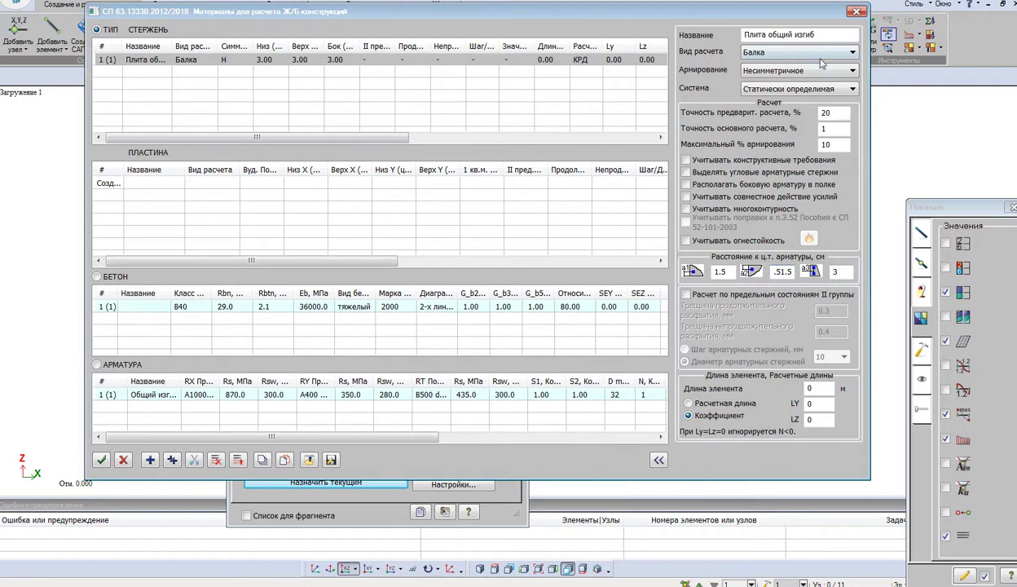
pyautogui.click(845, 91)
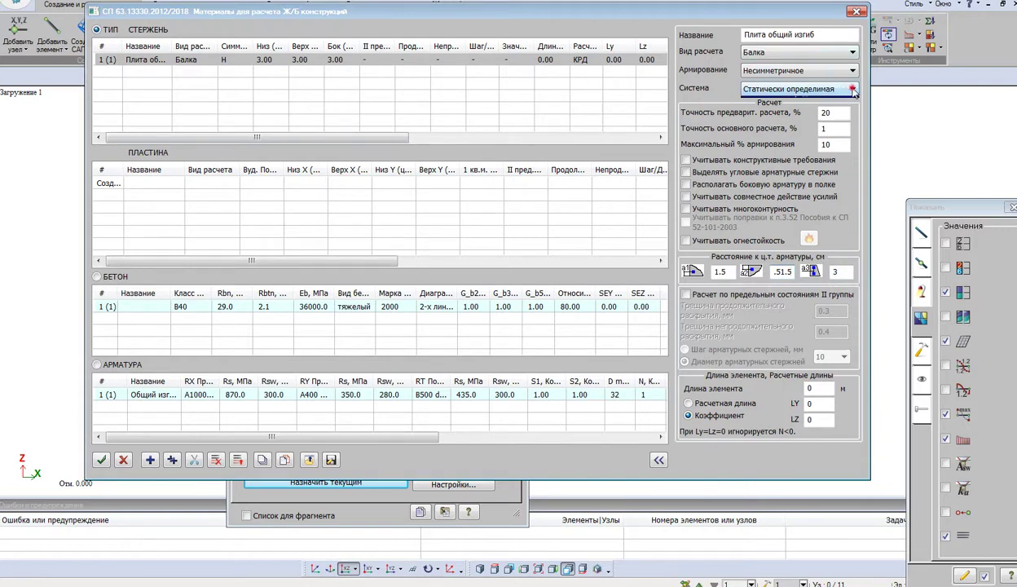
pyautogui.click(824, 105)
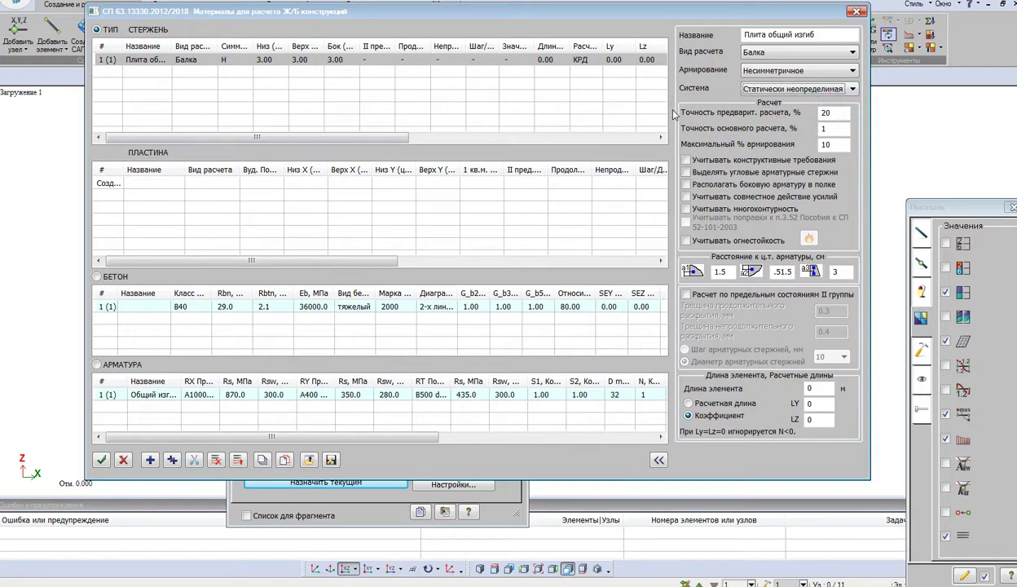
pyautogui.click(562, 106)
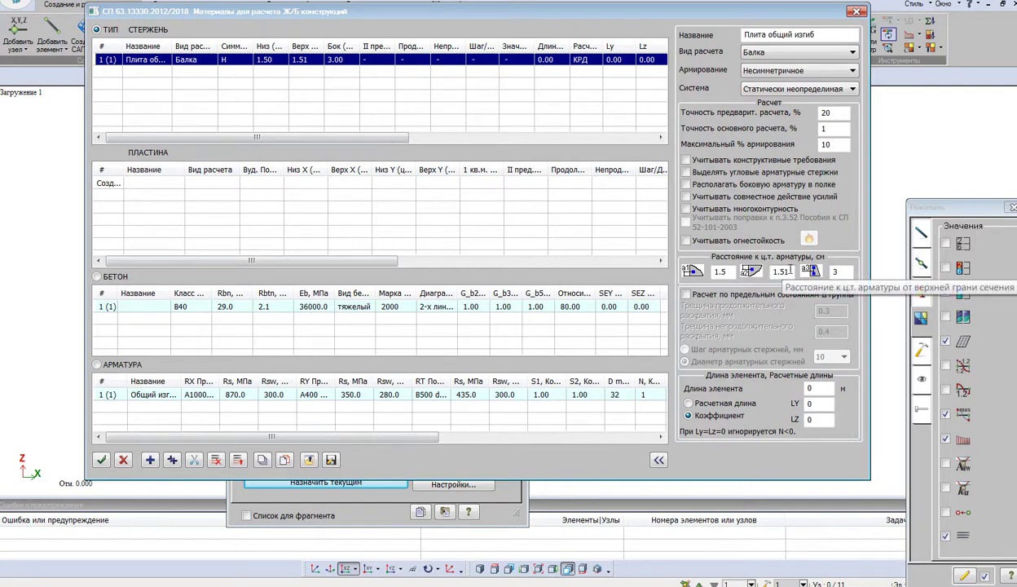
pyautogui.click(771, 266)
pyautogui.click(457, 85)
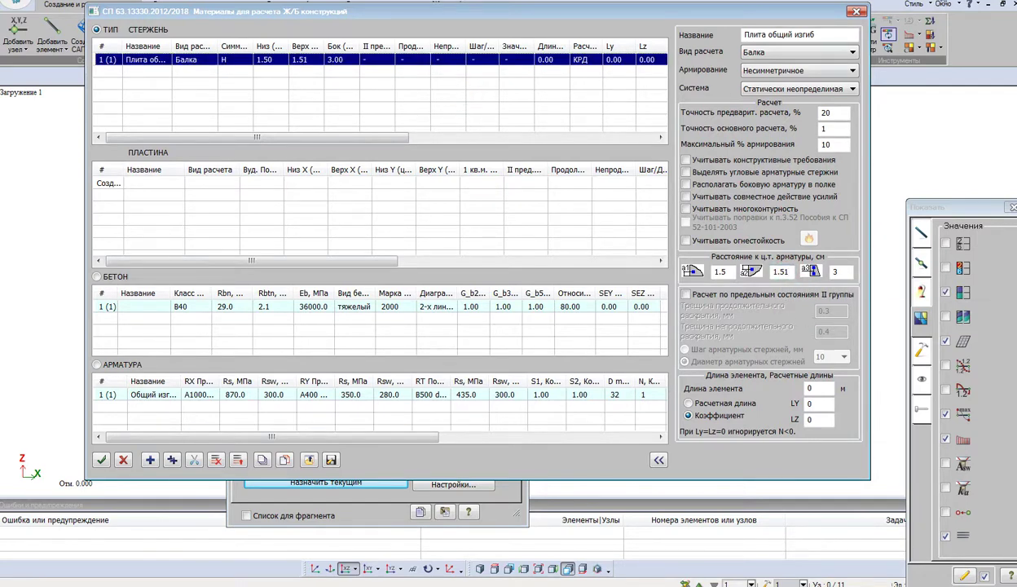
pyautogui.click(856, 12)
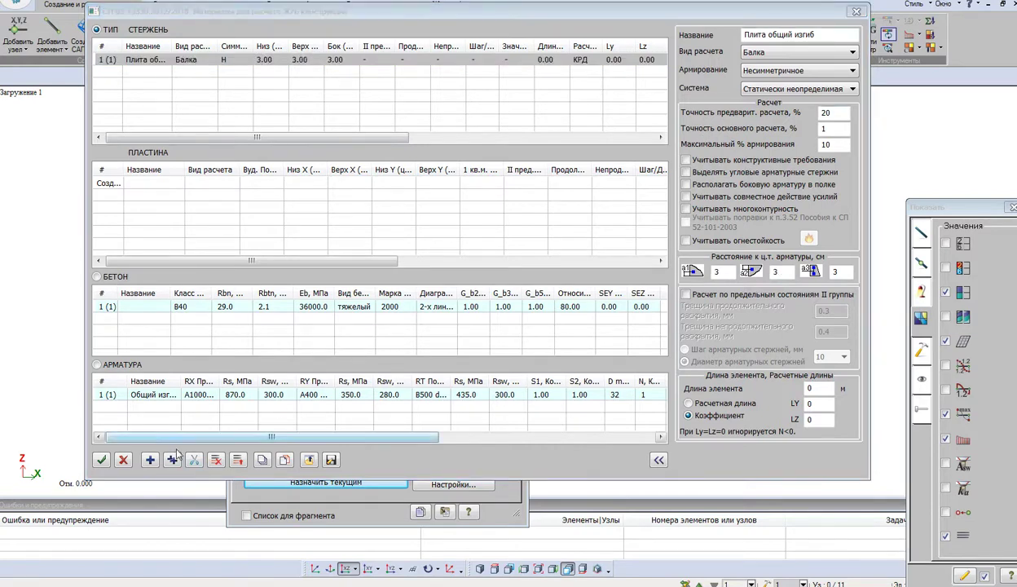
# - Add a new rod type with calculation kind Балка and Несимметричное reinforcement, and turn off the separate corner bars option
pyautogui.click(150, 460)
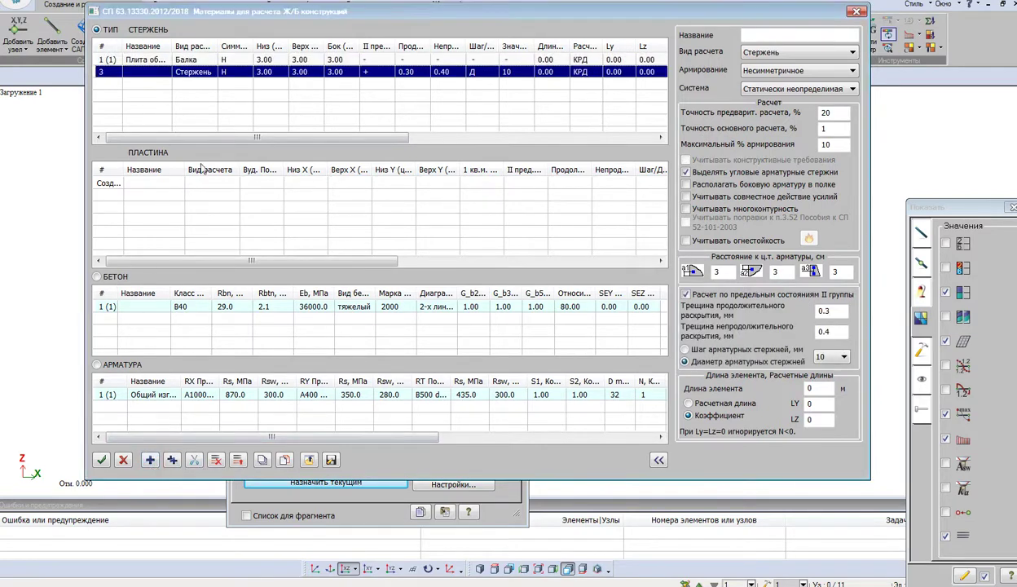
pyautogui.click(849, 54)
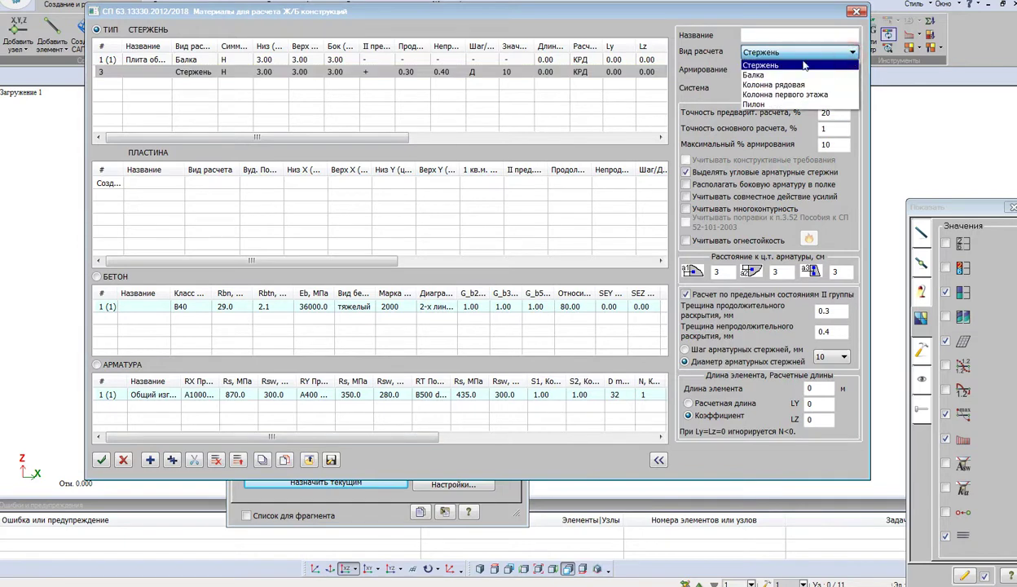
pyautogui.click(769, 74)
pyautogui.click(831, 71)
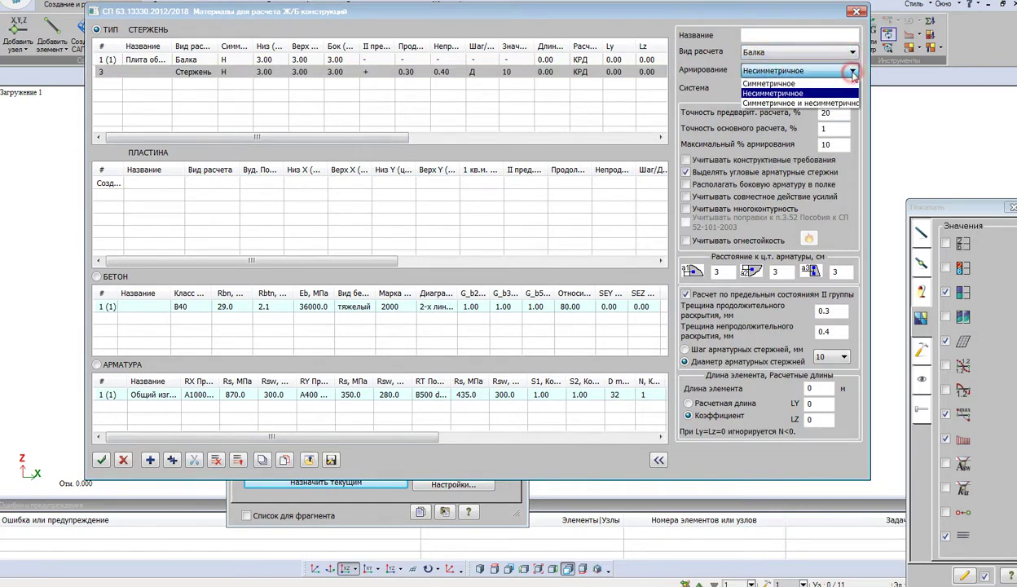
pyautogui.click(784, 95)
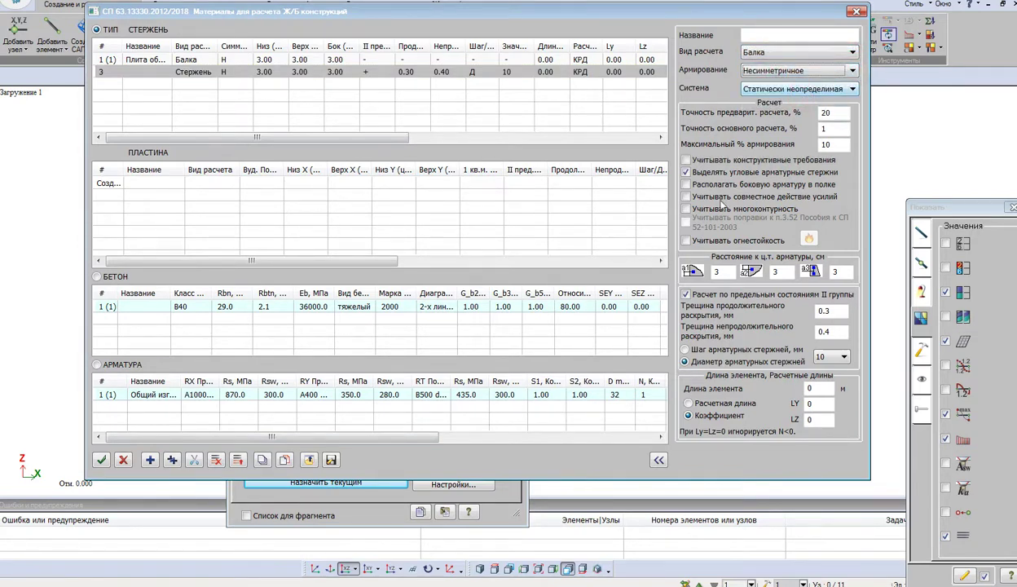
pyautogui.click(685, 173)
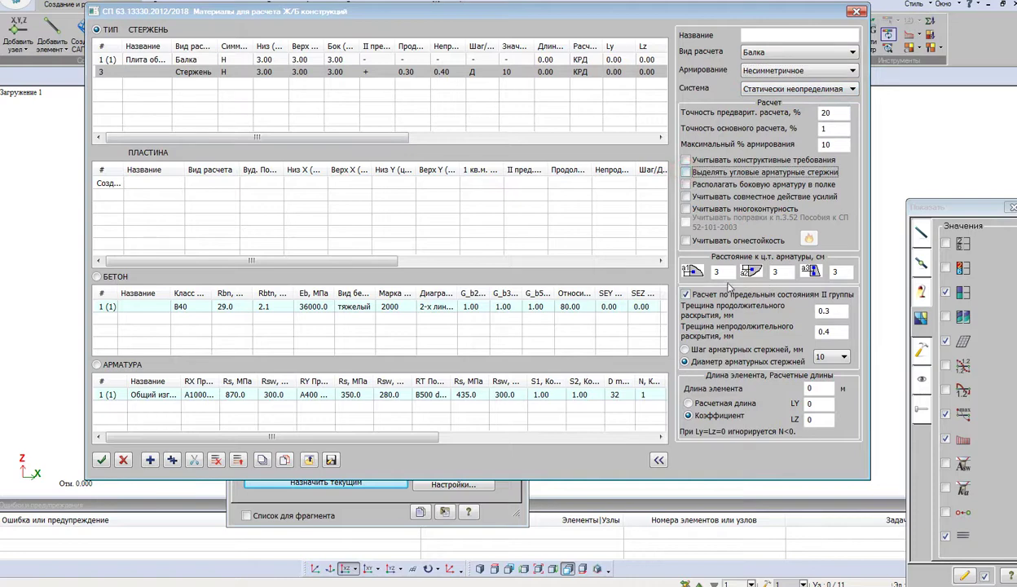
# - Set all three bar-centroid distances to 1.5 cm, disable the second-group limit-state calculation and name the type Полка плиты
pyautogui.moveTo(721, 272); pyautogui.dragTo(697, 277)
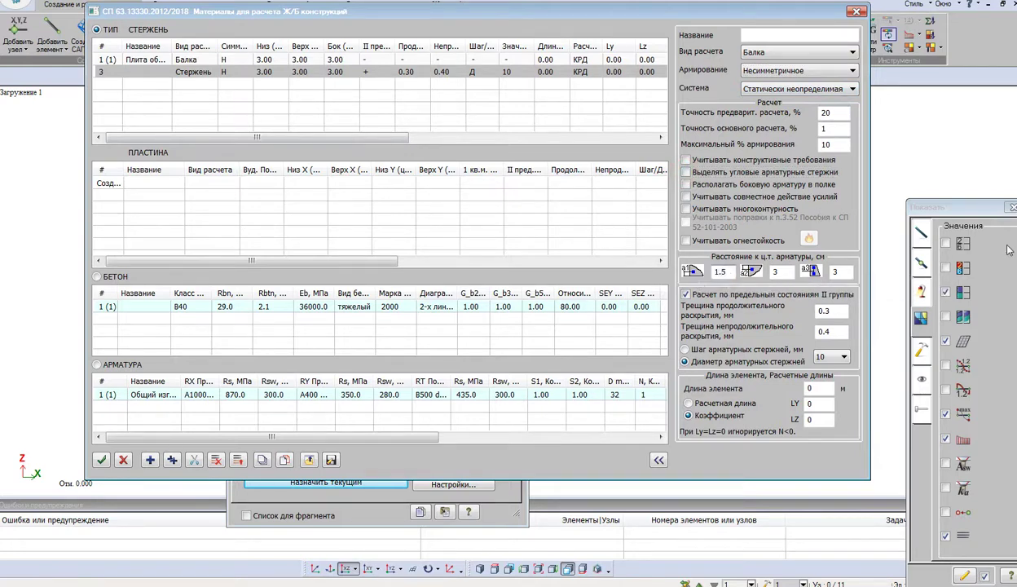
pyautogui.doubleClick(777, 273)
pyautogui.doubleClick(831, 272)
pyautogui.click(687, 295)
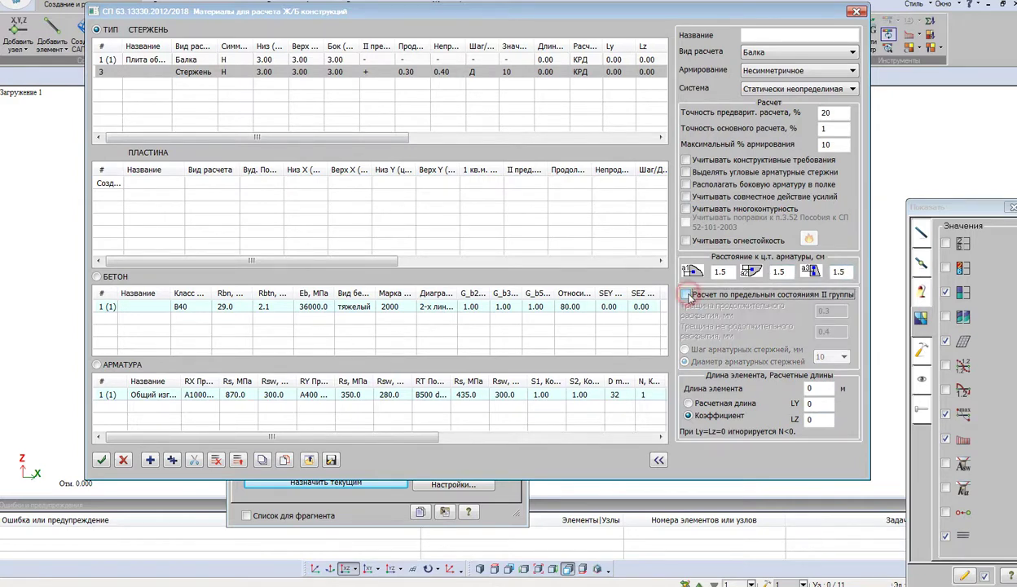
pyautogui.click(757, 36)
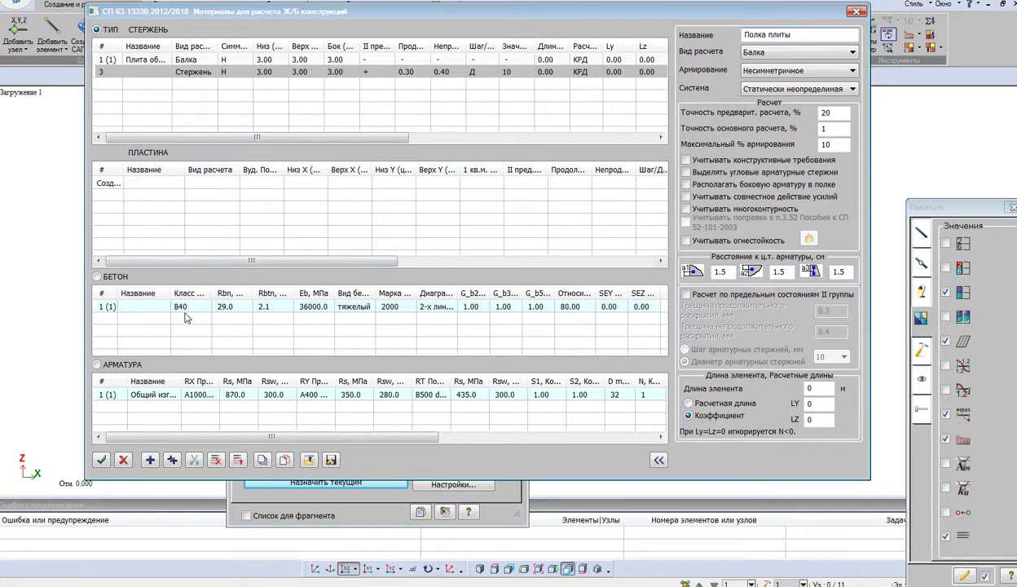
# - Add a second reinforcement material with B500 d=3...16 longitudinal bars along X, and confirm the reinforced concrete materials
pyautogui.click(130, 394)
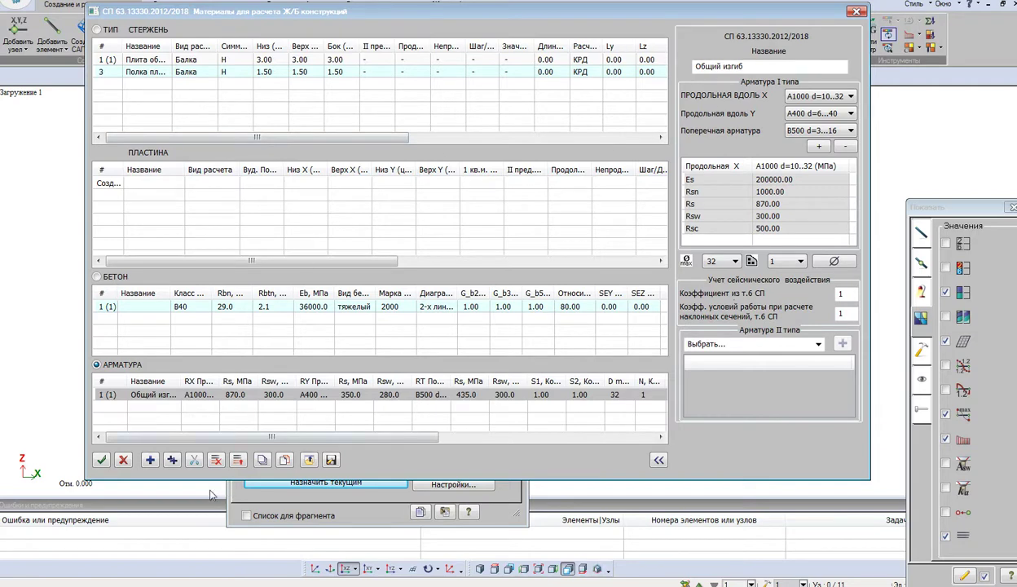
pyautogui.click(149, 461)
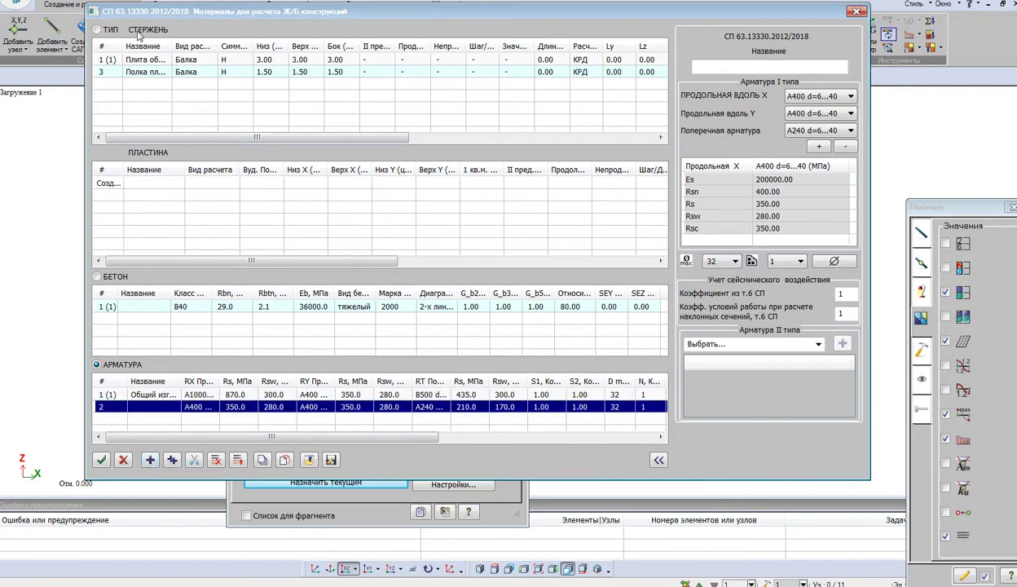
pyautogui.click(766, 66)
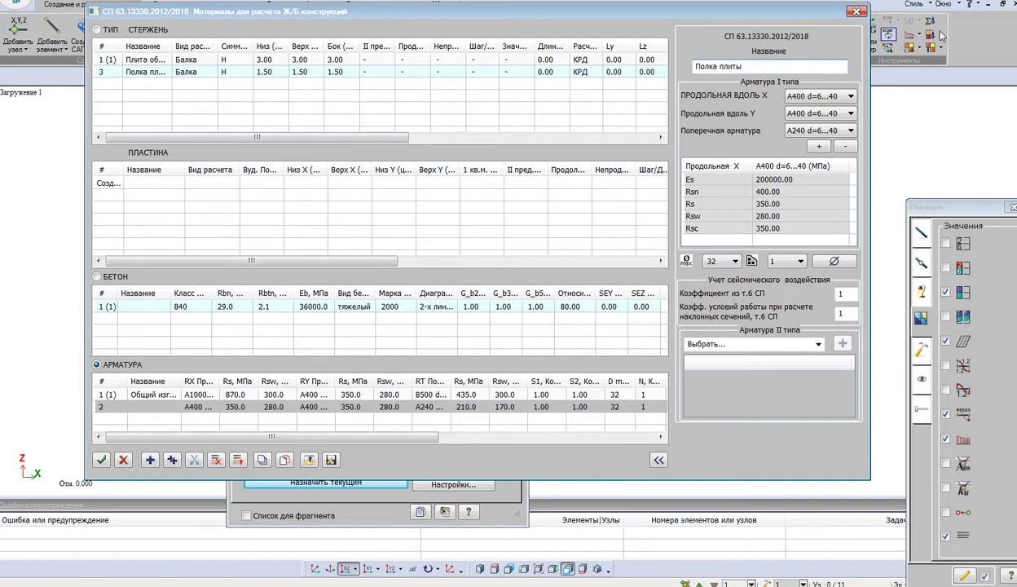
pyautogui.click(850, 96)
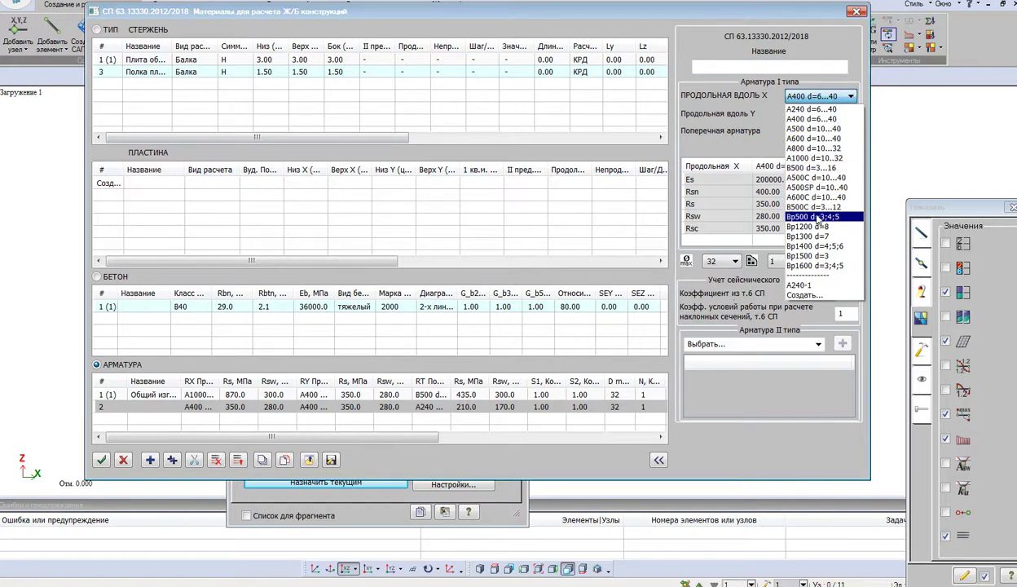
pyautogui.click(810, 168)
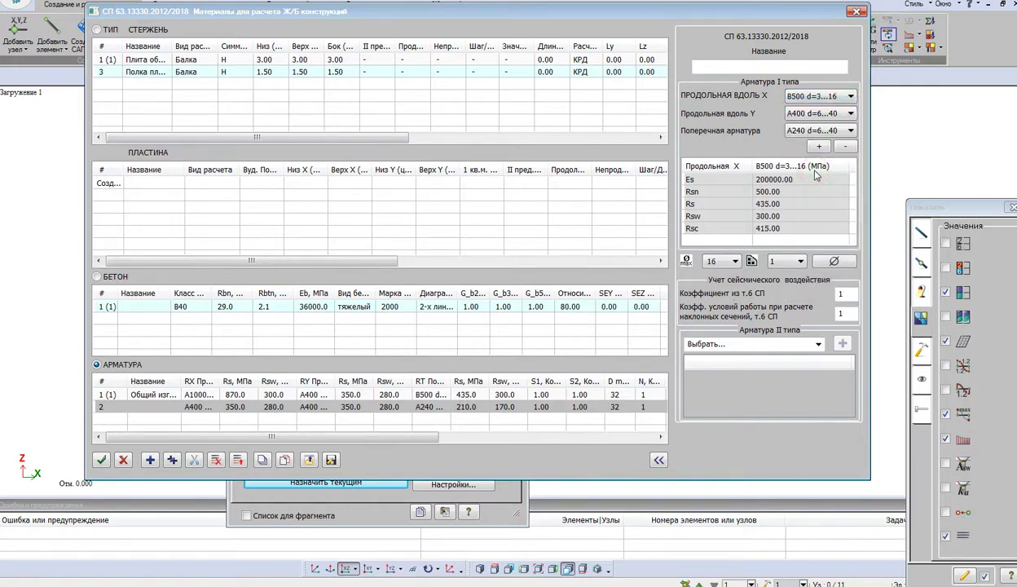
pyautogui.click(101, 459)
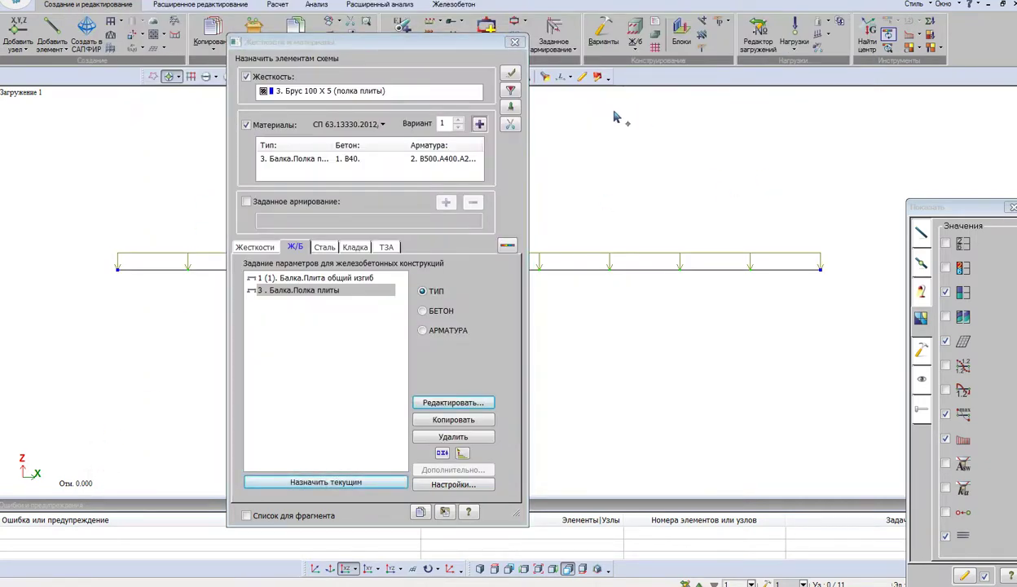
# - Consult the flange calculation in the PDF, and start generating a frame with a 0.119 m step along the first axis
pyautogui.moveTo(446, 46); pyautogui.dragTo(811, 210)
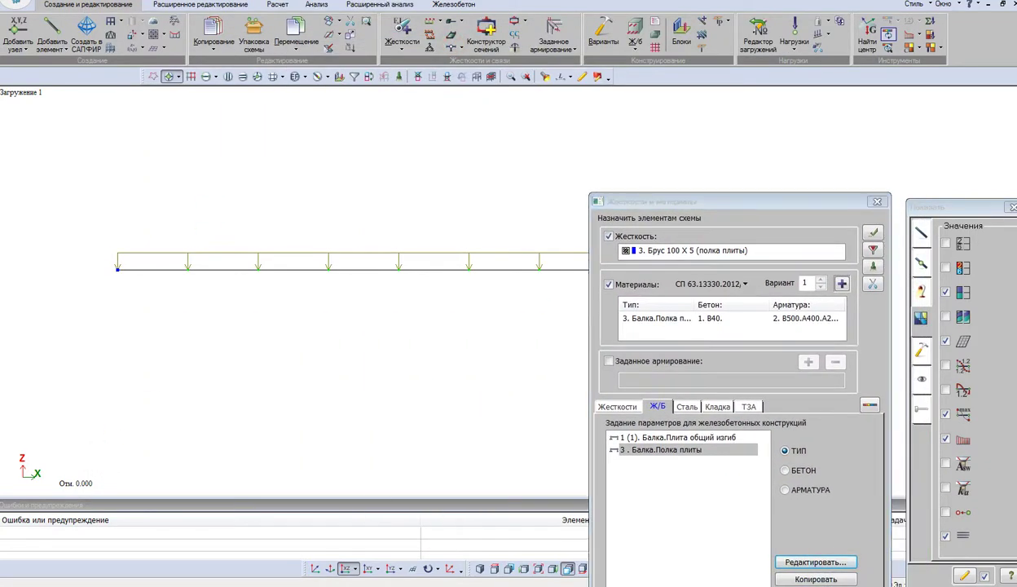
pyautogui.hotkey('alt', 'Tab')
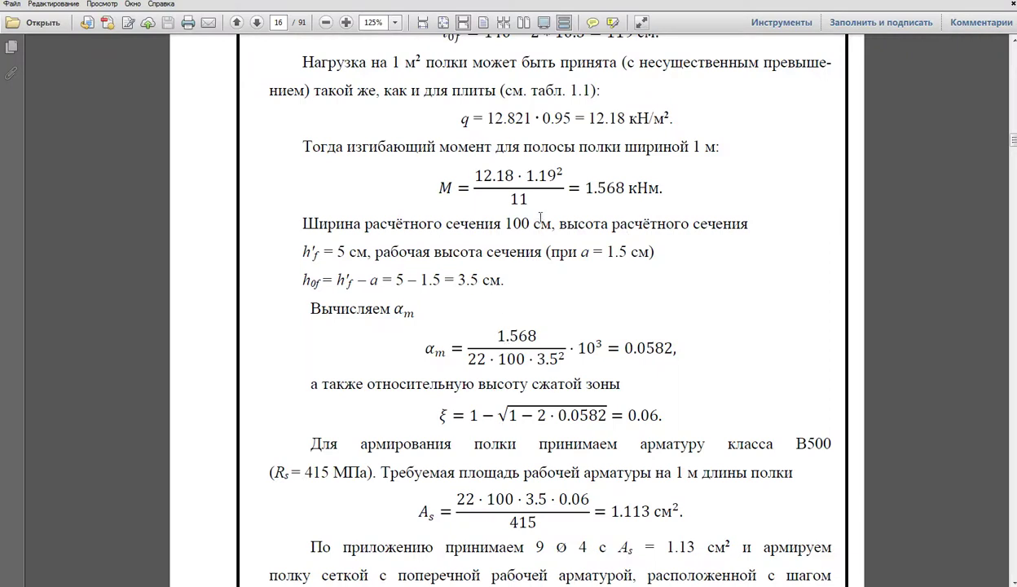
pyautogui.hotkey('alt', 'Tab')
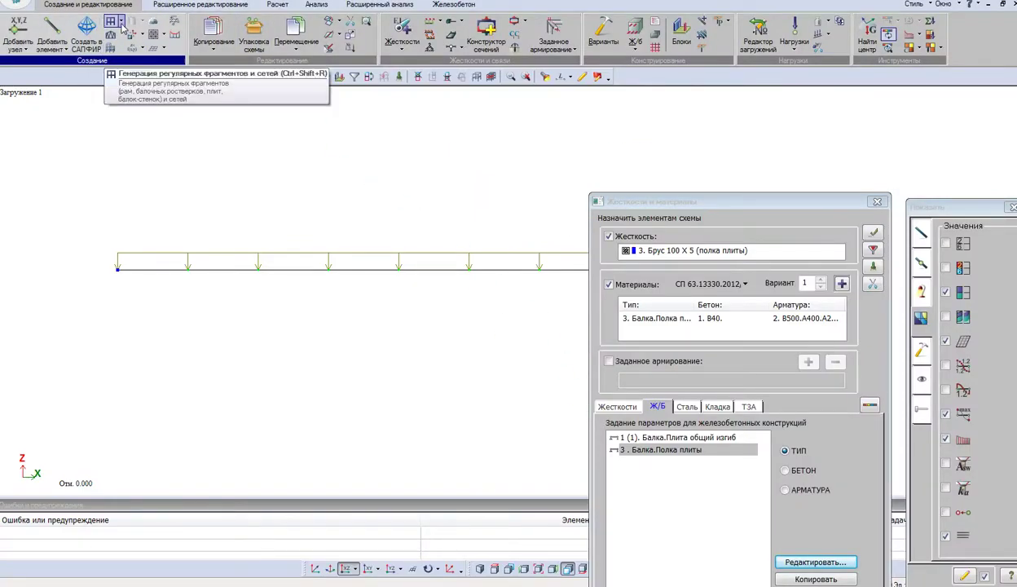
pyautogui.click(121, 23)
pyautogui.click(138, 38)
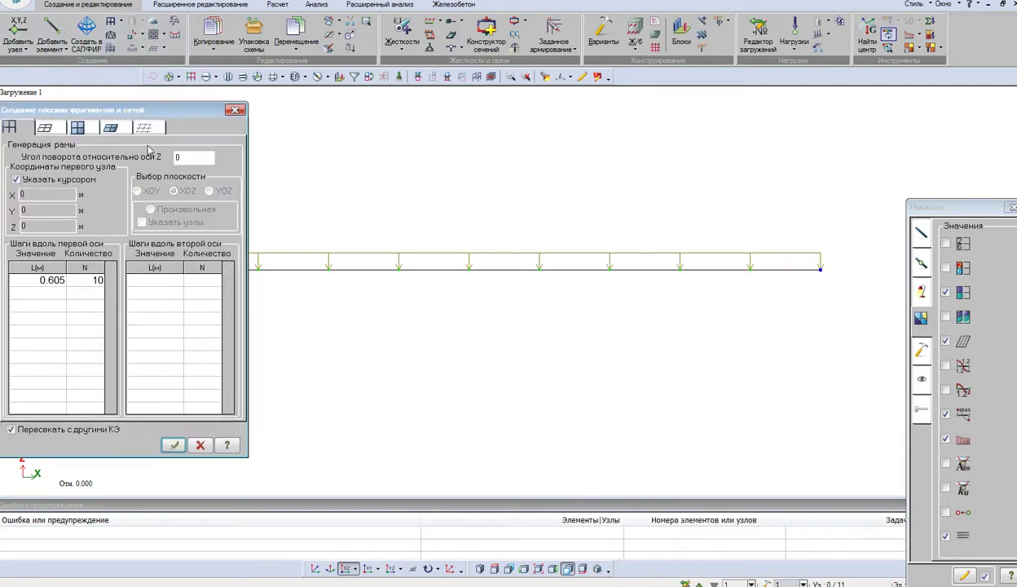
pyautogui.moveTo(149, 111); pyautogui.dragTo(457, 130)
pyautogui.click(364, 300)
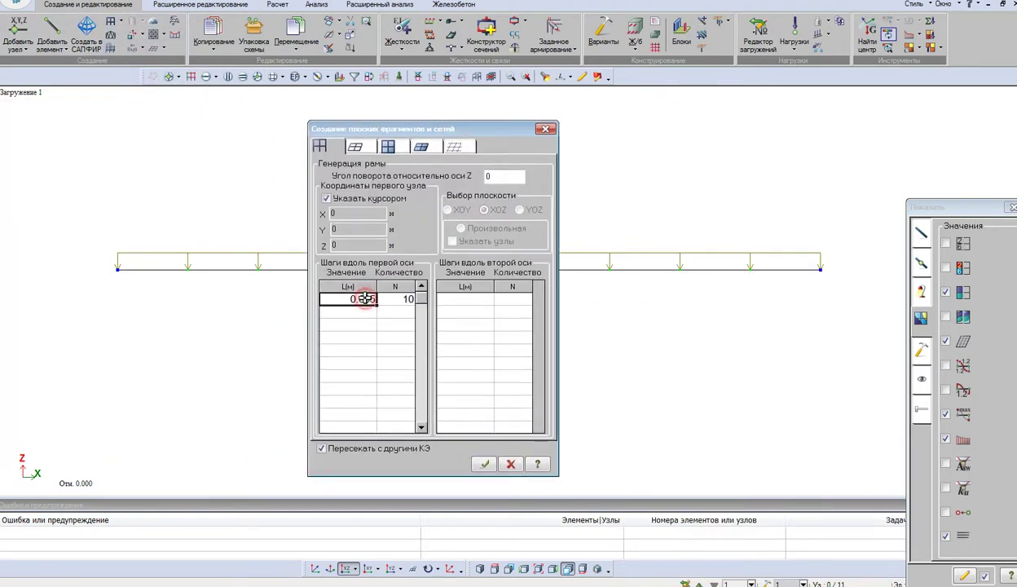
pyautogui.click(365, 299)
pyautogui.write('0.')
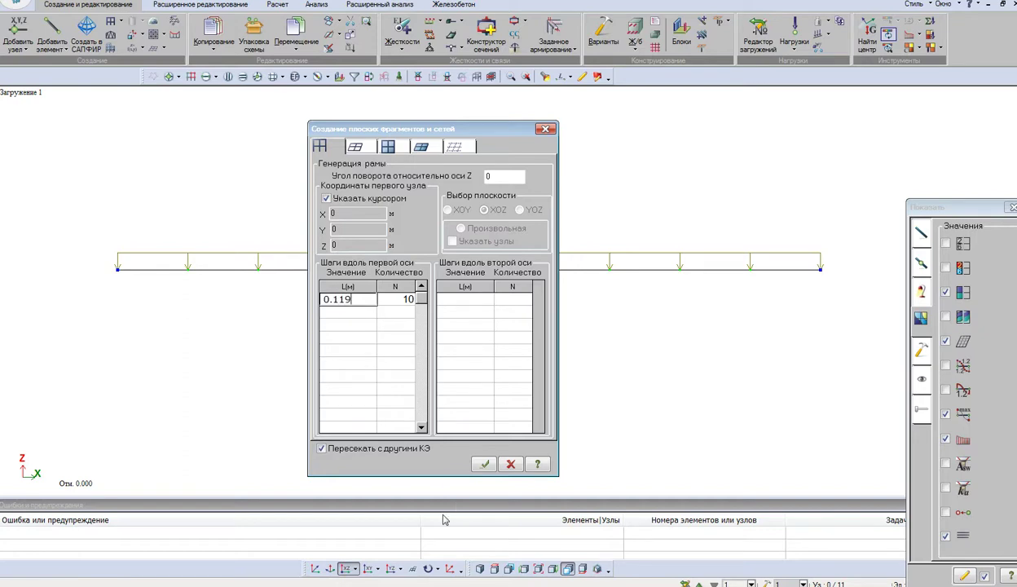
# - Recheck the PDF calculation, and generate the flange strip with its first node defined by coordinates at Z = 1 m
pyautogui.hotkey('alt', 'Tab')
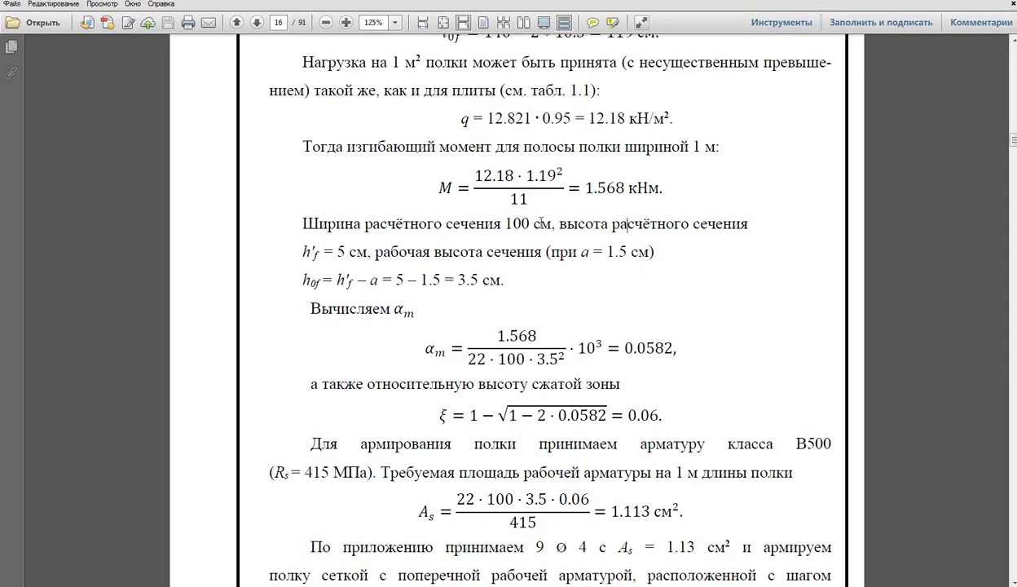
pyautogui.hotkey('alt', 'Tab')
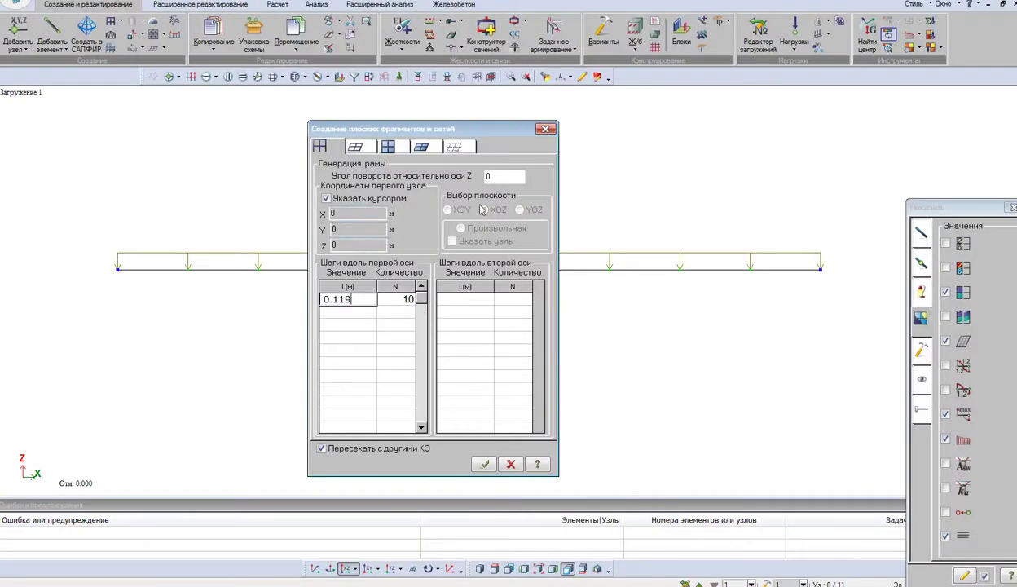
pyautogui.click(326, 198)
pyautogui.press('Tab')
pyautogui.press('Tab')
pyautogui.press('Tab')
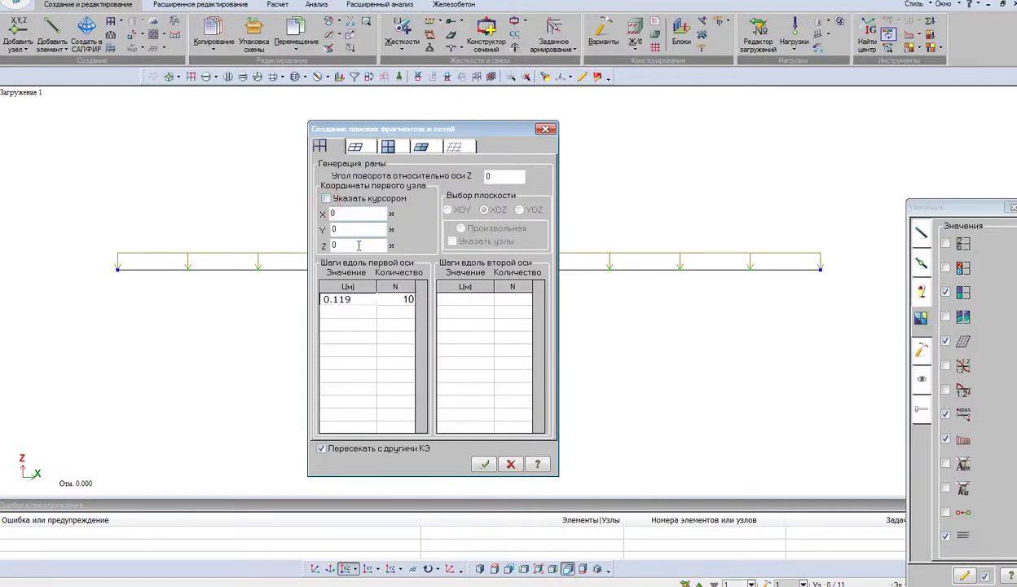
pyautogui.write('1')
pyautogui.click(484, 463)
pyautogui.click(545, 129)
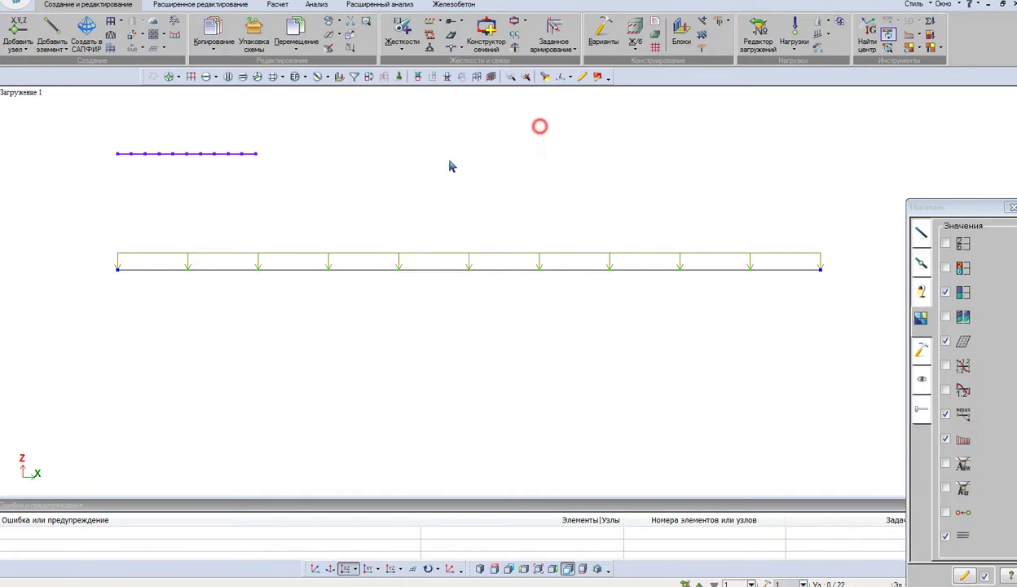
# - Select all bars of the new flange strip and isolate them as a fragment
pyautogui.scroll(2, 311, 214)
pyautogui.moveTo(286, 209); pyautogui.dragTo(495, 381, button='middle')
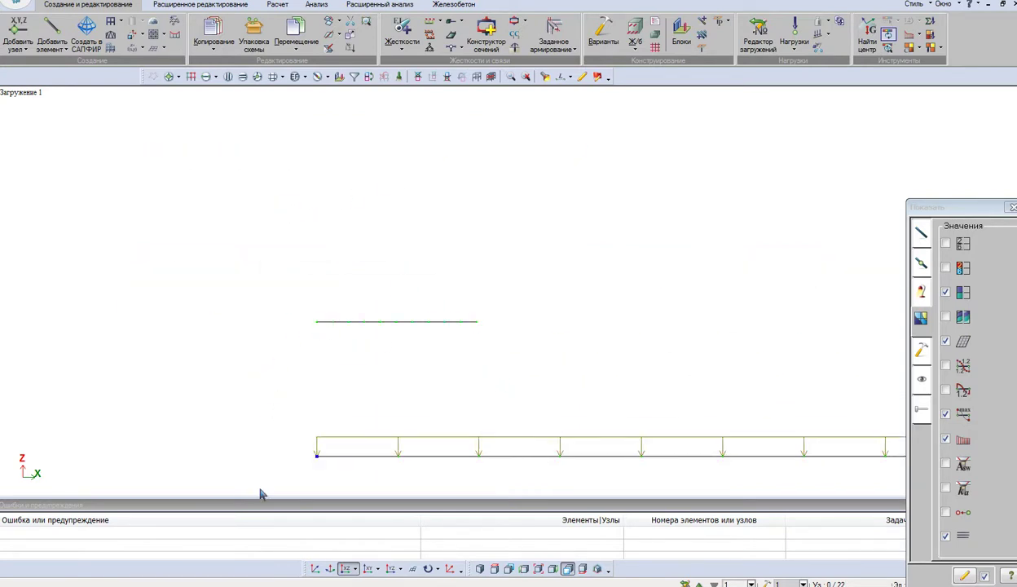
pyautogui.click(205, 77)
pyautogui.moveTo(291, 281); pyautogui.dragTo(539, 362)
pyautogui.rightClick(324, 197)
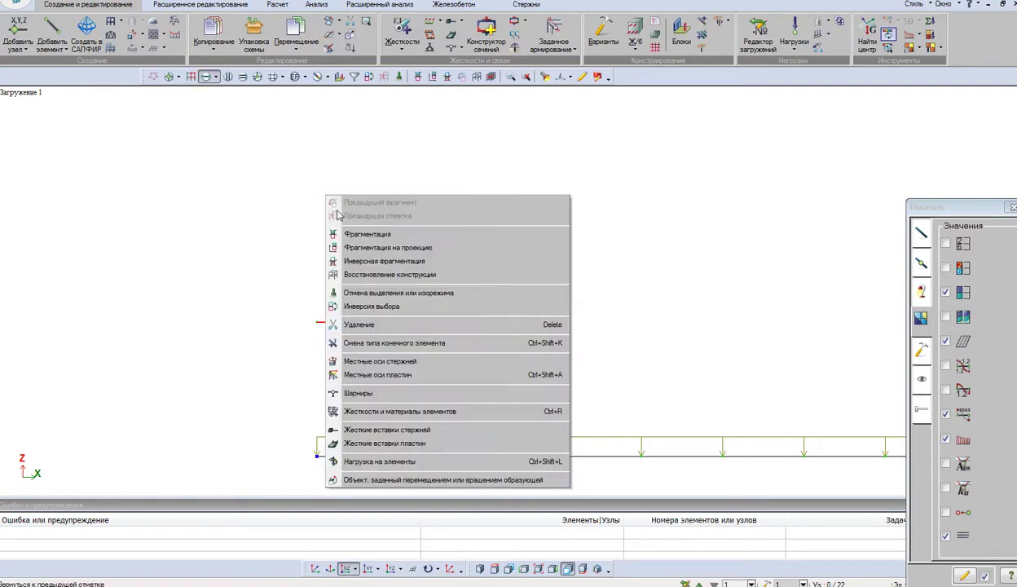
pyautogui.click(356, 234)
pyautogui.scroll(-1, 391, 303)
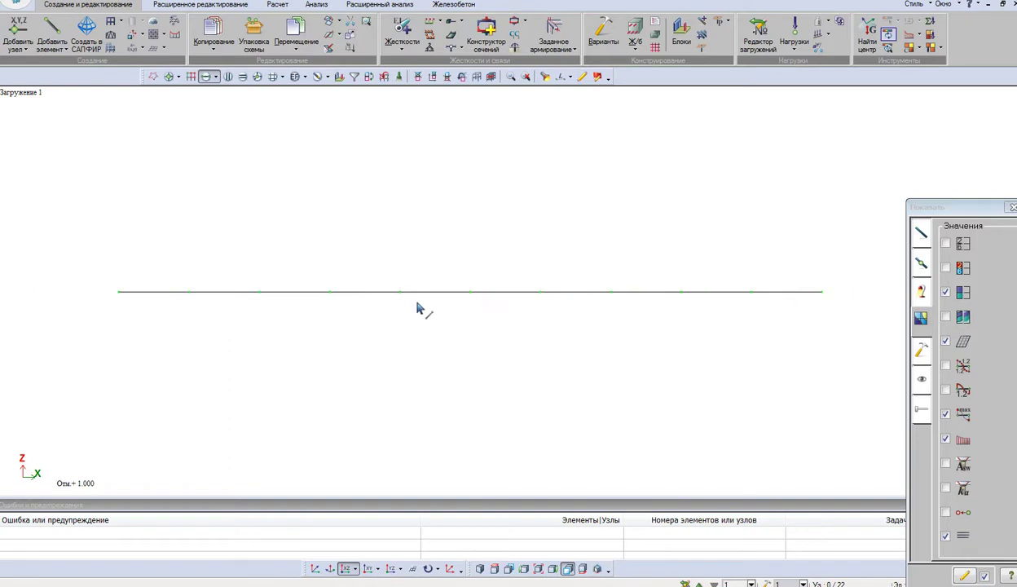
pyautogui.scroll(-1, 550, 317)
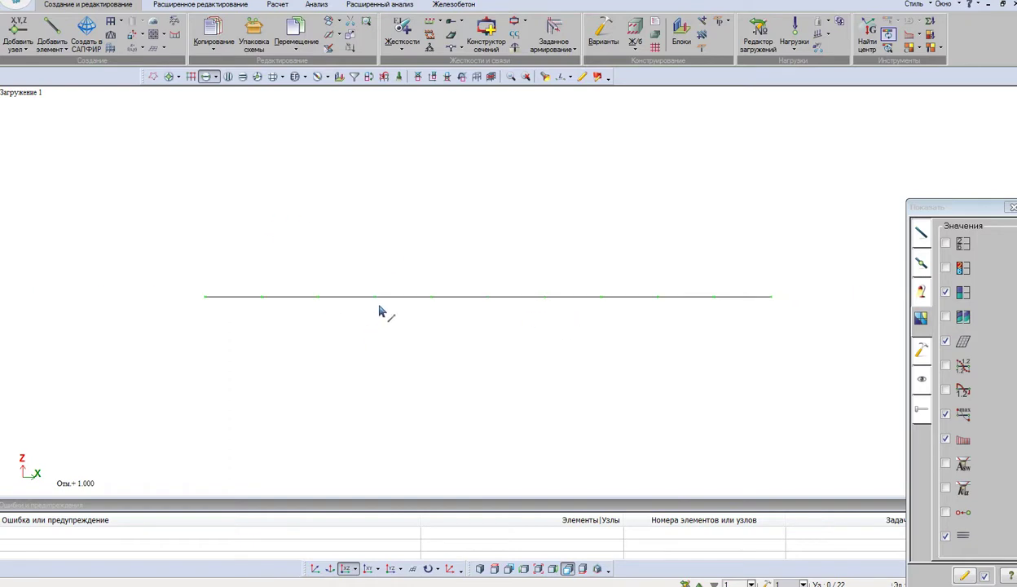
# - Restrain both end nodes of the flange strip in X, Z and UY, and adjust the size of the constraint symbols
pyautogui.click(169, 76)
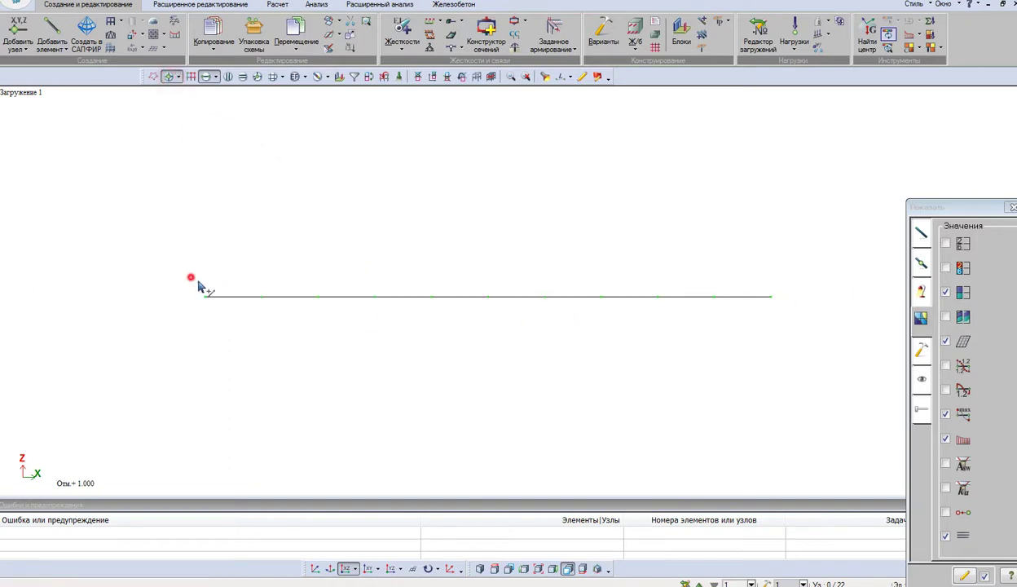
pyautogui.moveTo(198, 285); pyautogui.dragTo(237, 318)
pyautogui.moveTo(758, 286); pyautogui.dragTo(809, 335)
pyautogui.click(522, 6)
pyautogui.click(140, 34)
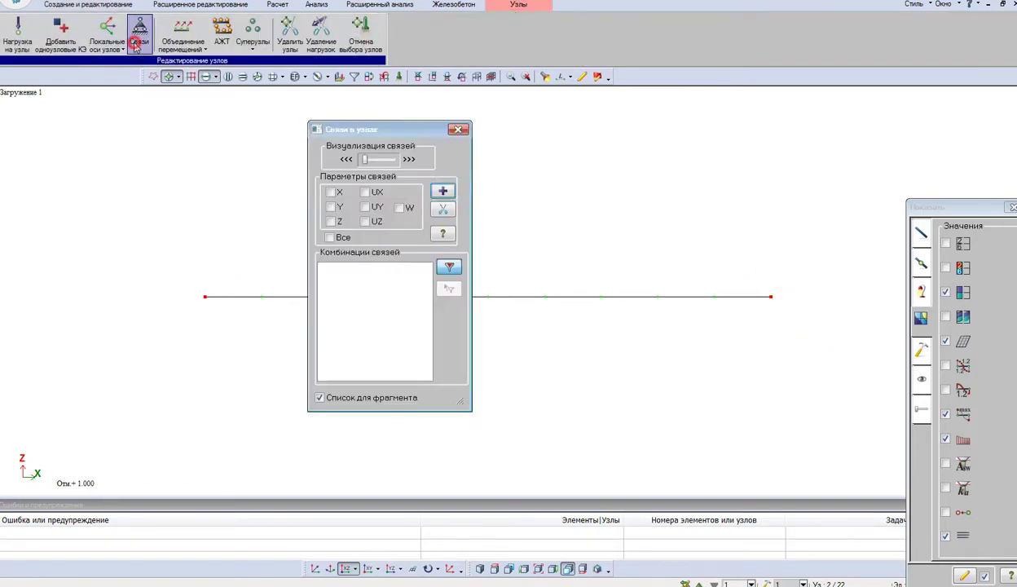
pyautogui.click(331, 192)
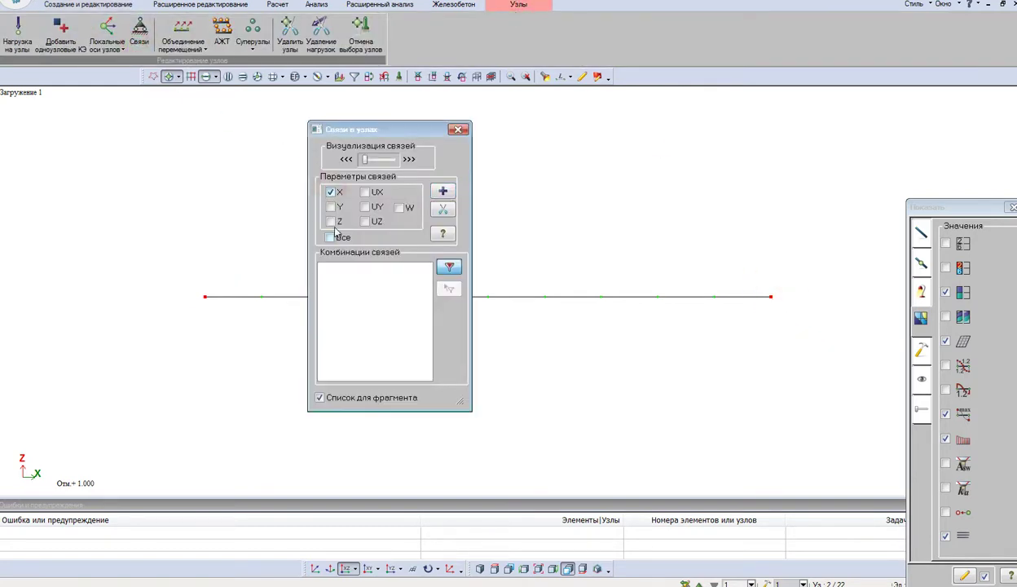
pyautogui.click(331, 221)
pyautogui.click(366, 206)
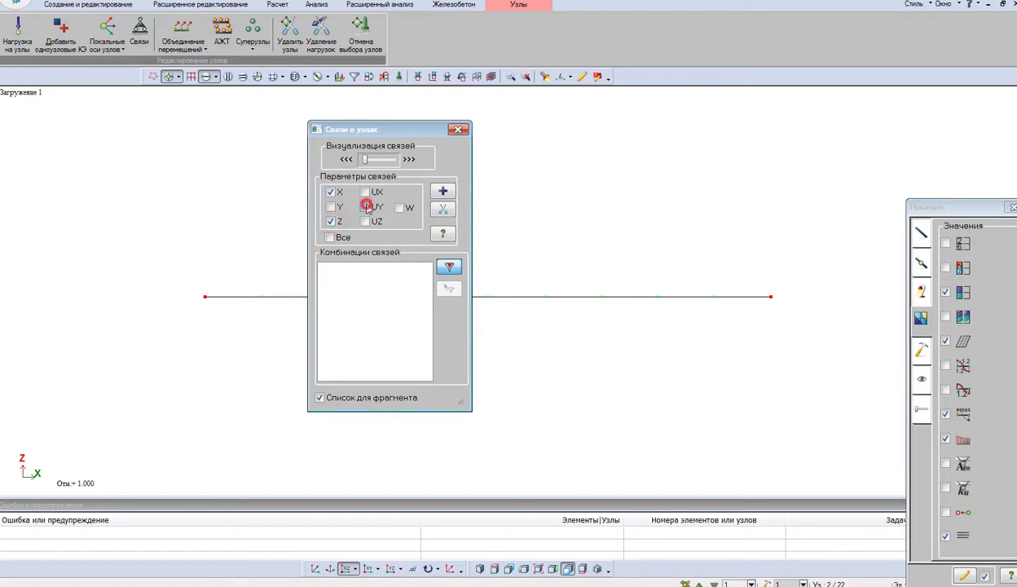
pyautogui.click(347, 159)
pyautogui.click(443, 190)
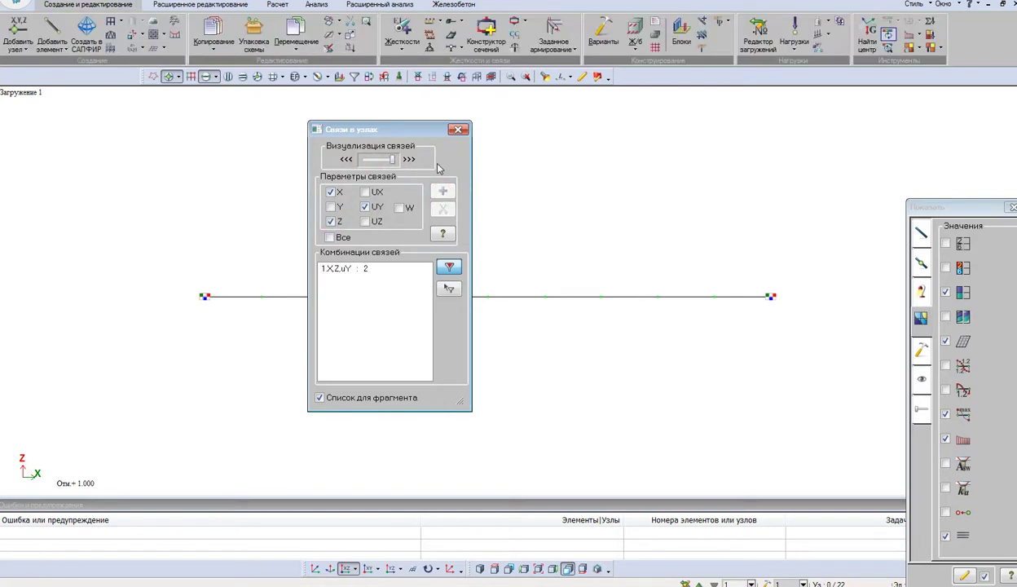
pyautogui.click(459, 130)
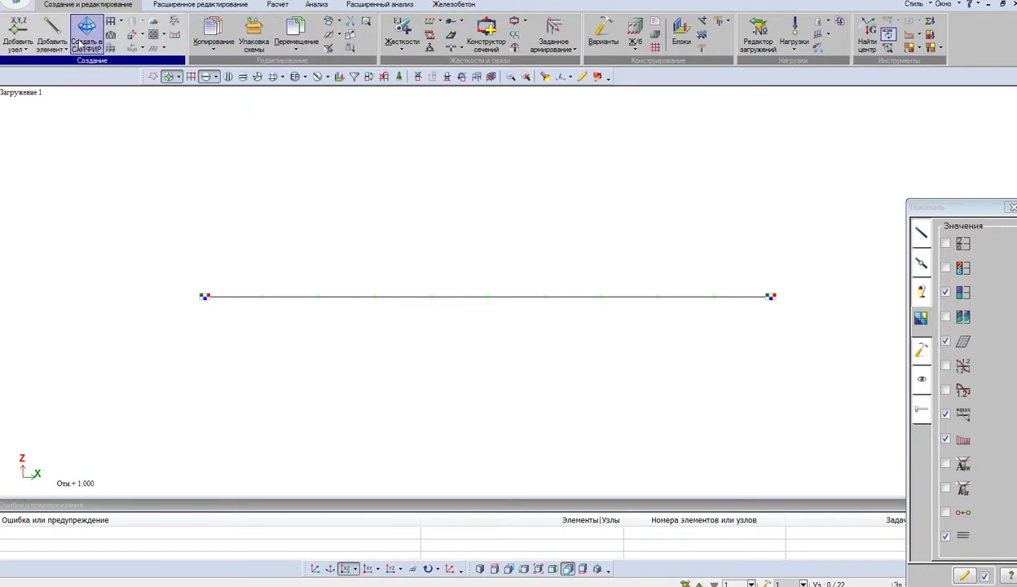
# - Inspect the flange strip's section in the spatial 3D model from an angled view, and return to the finite element model
pyautogui.click(16, 6)
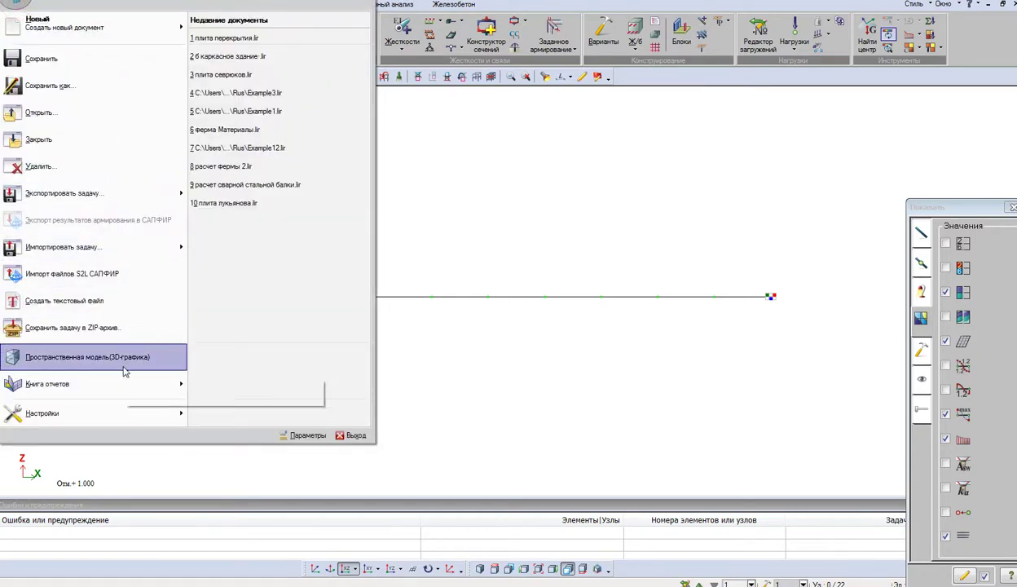
pyautogui.click(123, 358)
pyautogui.click(139, 36)
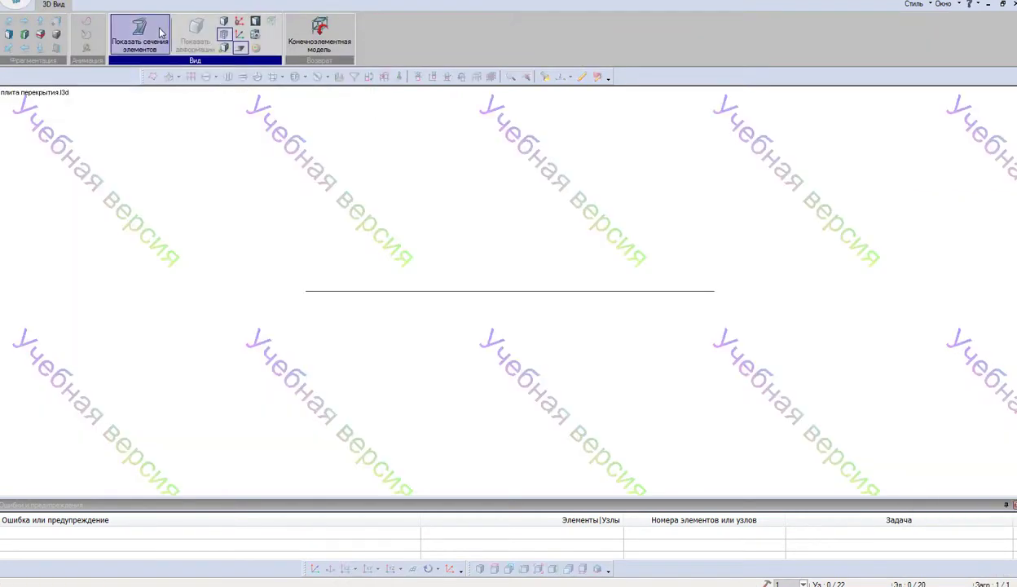
pyautogui.moveTo(447, 215); pyautogui.dragTo(433, 259)
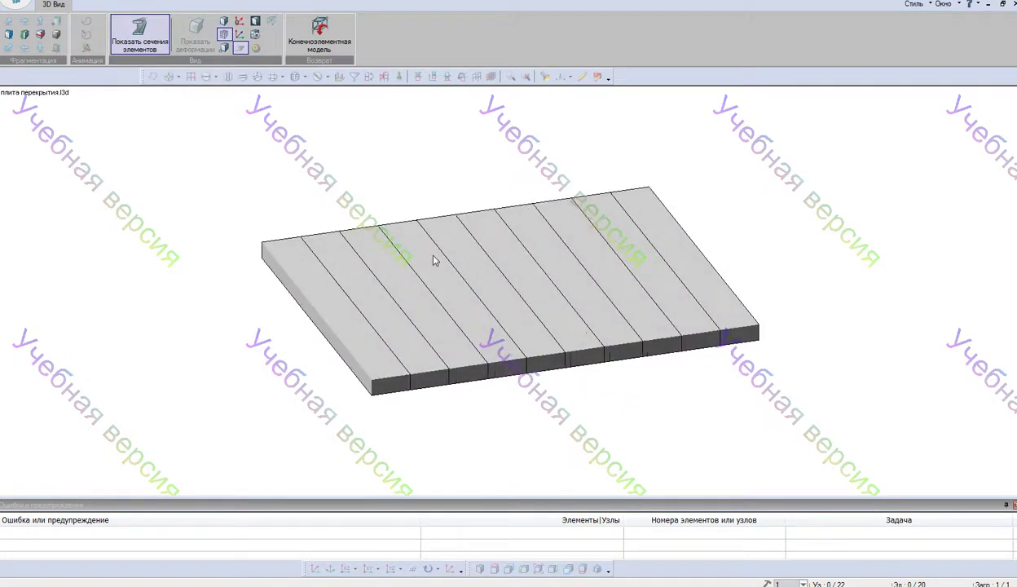
pyautogui.click(320, 34)
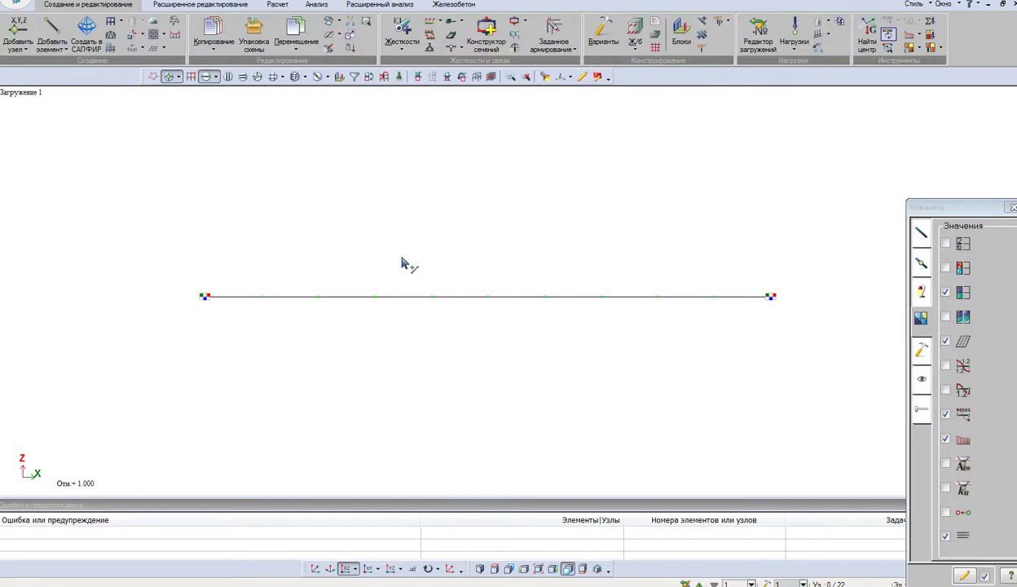
# - Apply a uniformly distributed load of 12.18 kN/m in global Z to all bars of the flange strip, after checking the load in the PDF
pyautogui.hotkey('ctrl', 'a')
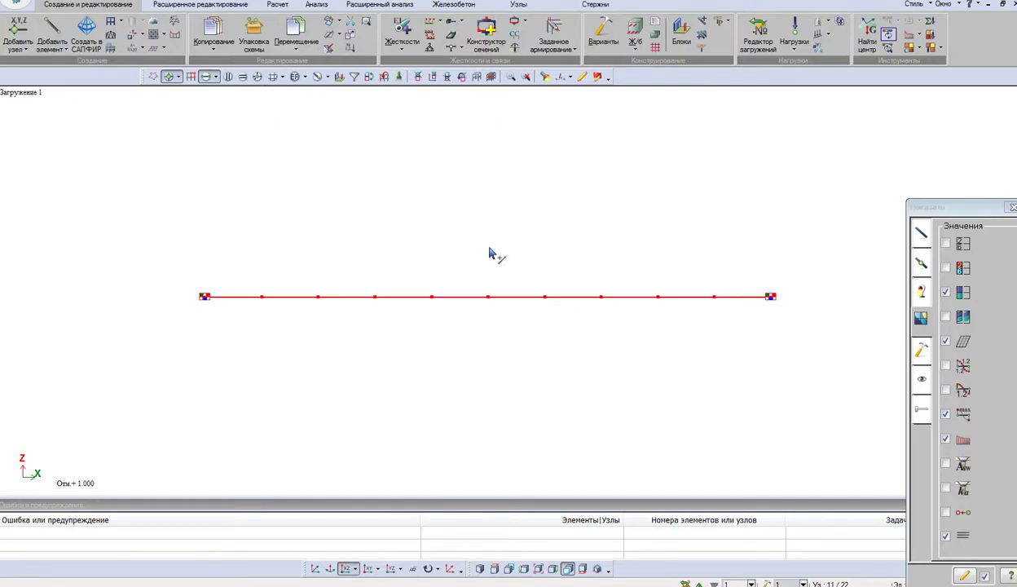
pyautogui.hotkey('alt', 'Tab')
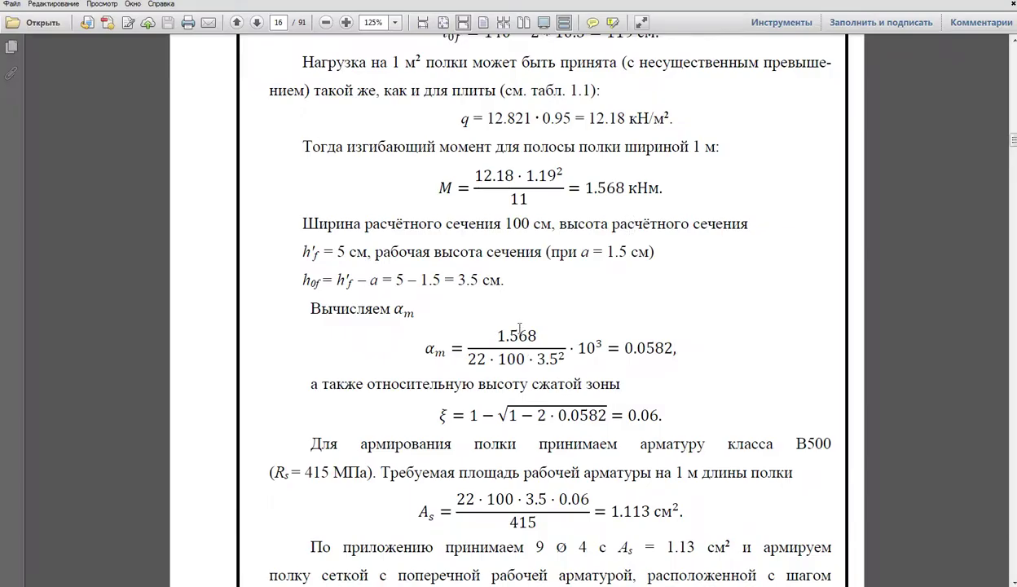
pyautogui.hotkey('alt', 'Tab')
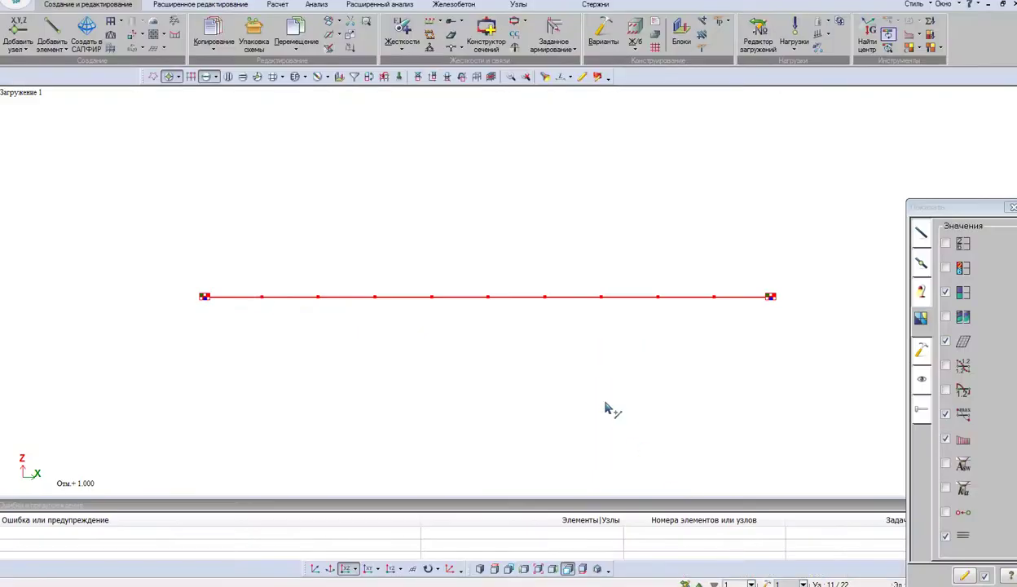
pyautogui.click(595, 5)
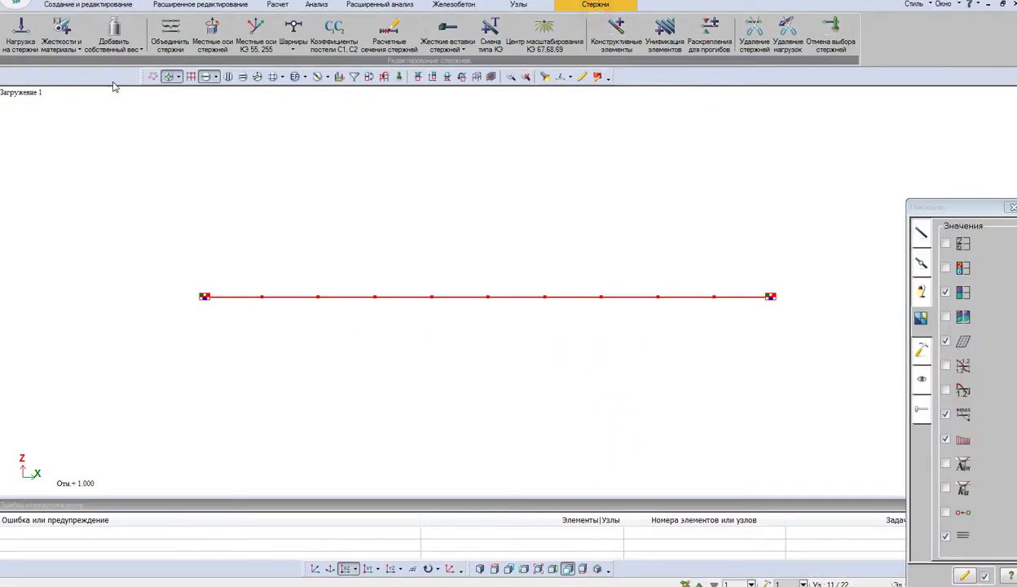
pyautogui.click(20, 36)
pyautogui.click(439, 279)
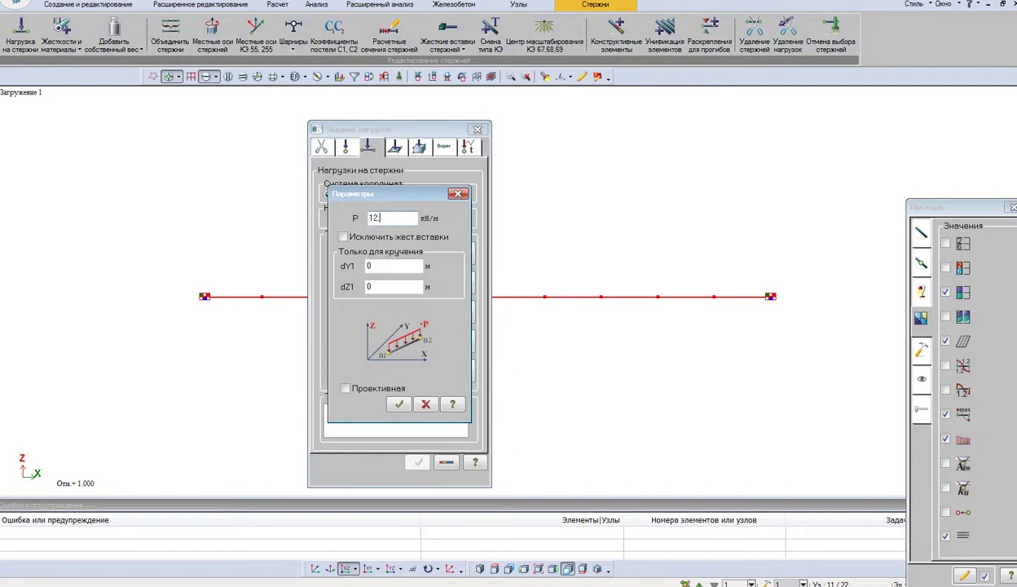
pyautogui.click(399, 404)
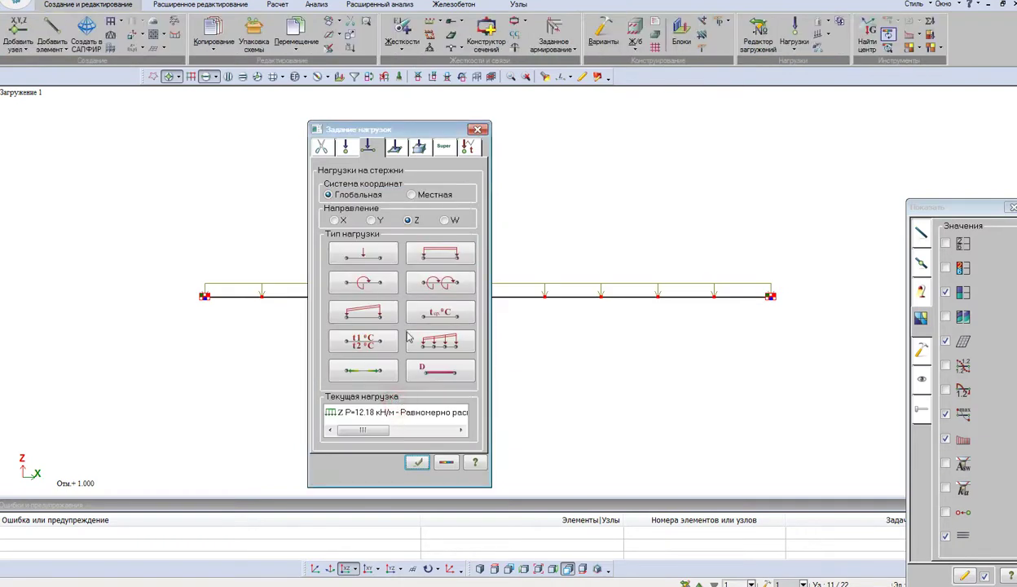
pyautogui.click(477, 128)
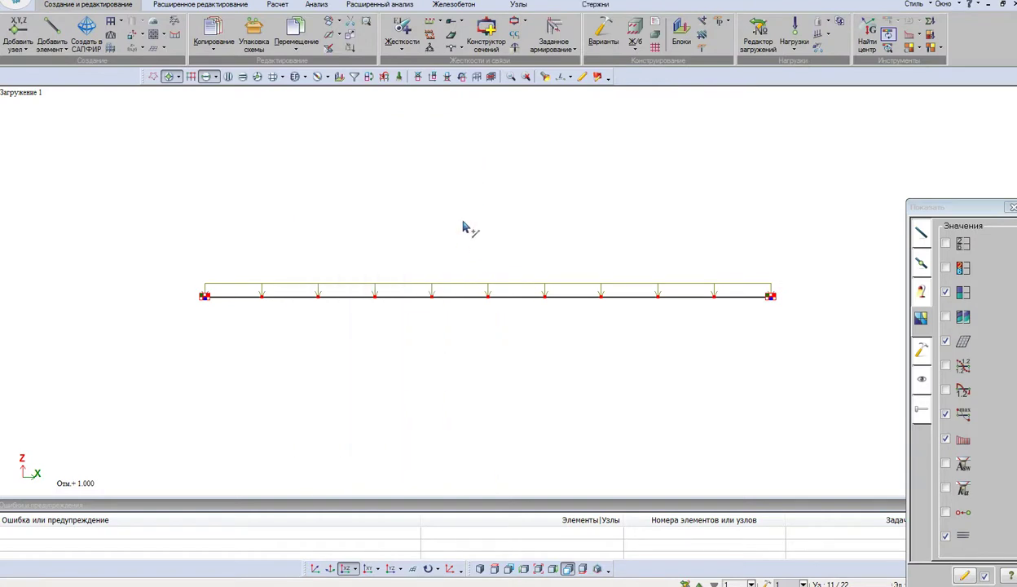
# - Assign the "Брус 100 X 5 (полка плиты)" stiffness, "Полка плиты" beam type, B40 concrete and B500 reinforcement to the selected strip bars
pyautogui.click(403, 45)
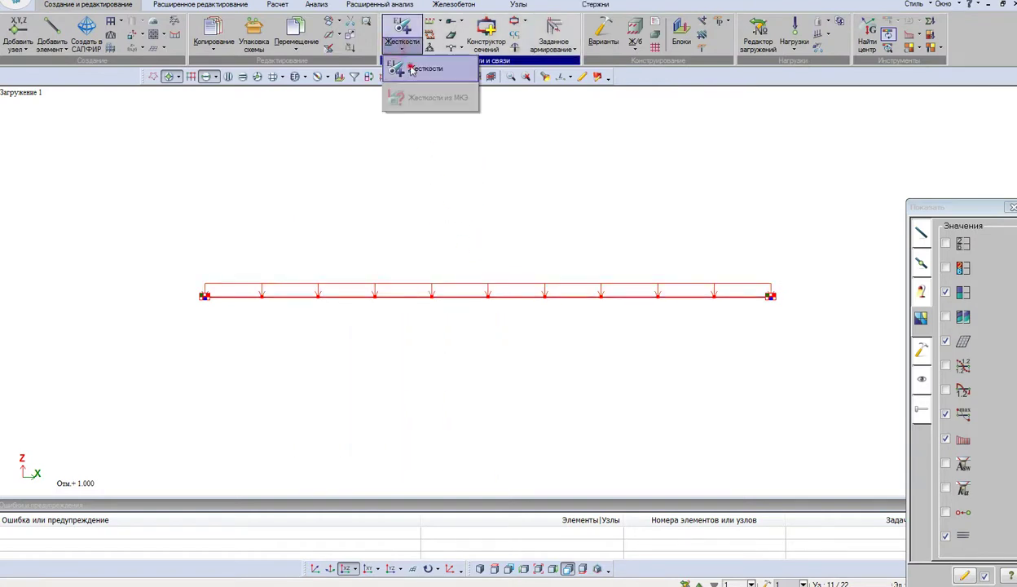
pyautogui.click(412, 71)
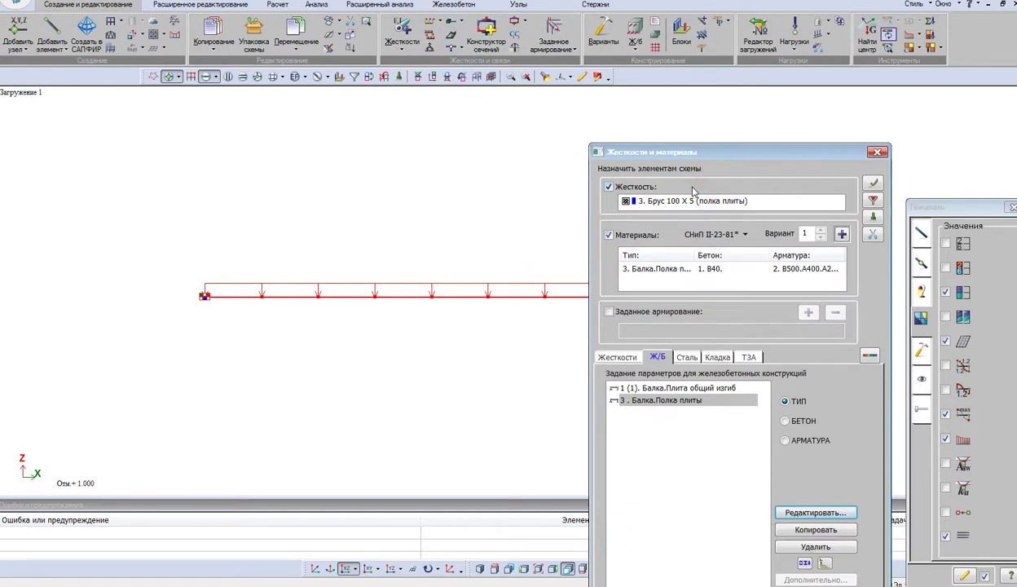
pyautogui.click(738, 164)
pyautogui.click(689, 402)
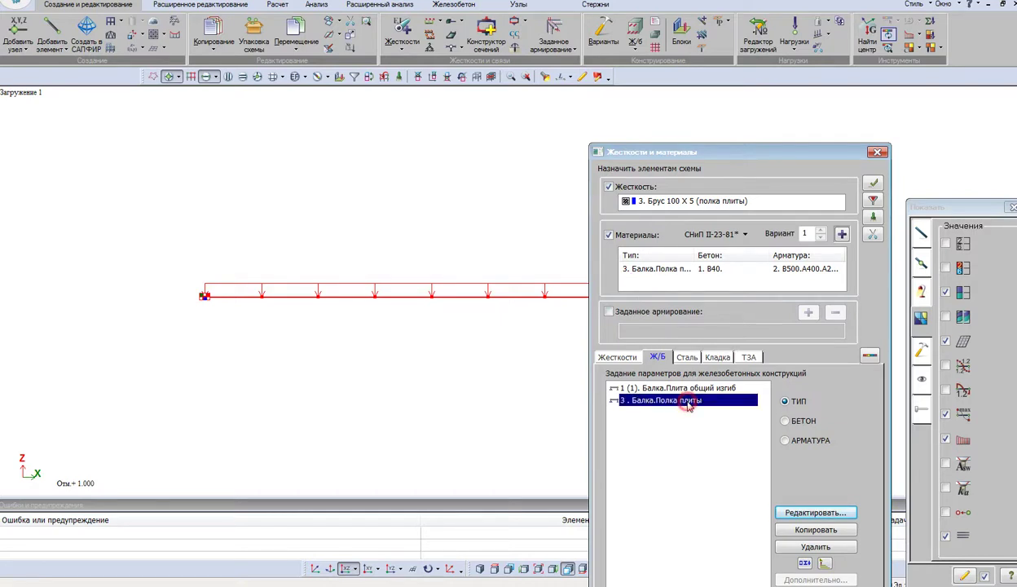
pyautogui.click(785, 421)
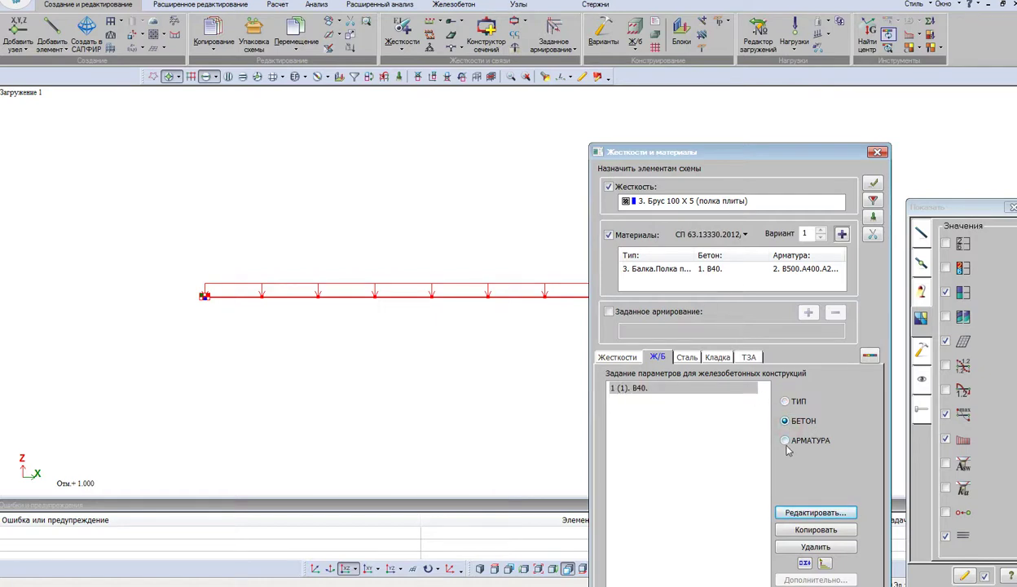
pyautogui.click(785, 441)
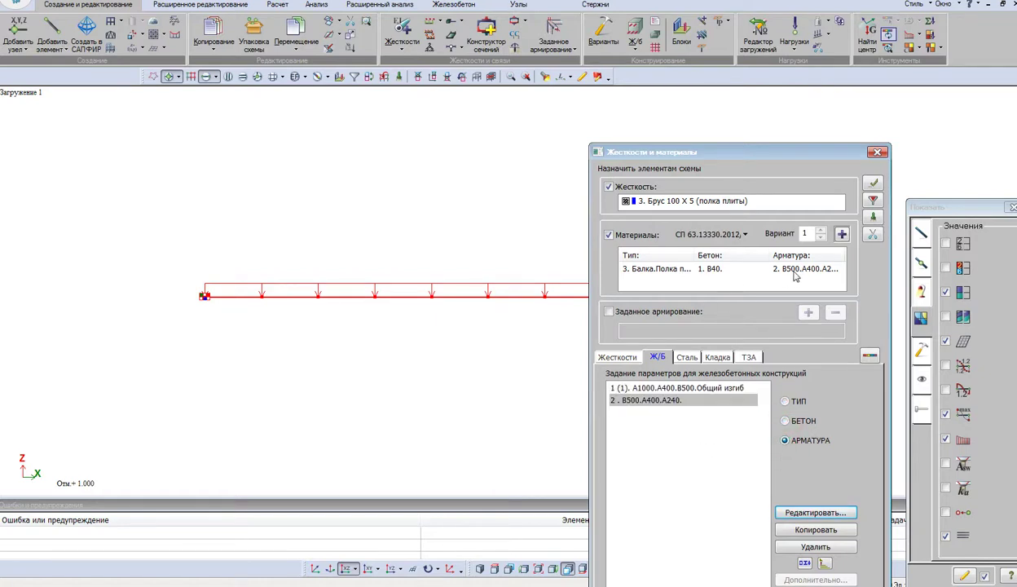
pyautogui.moveTo(851, 154); pyautogui.dragTo(697, 108)
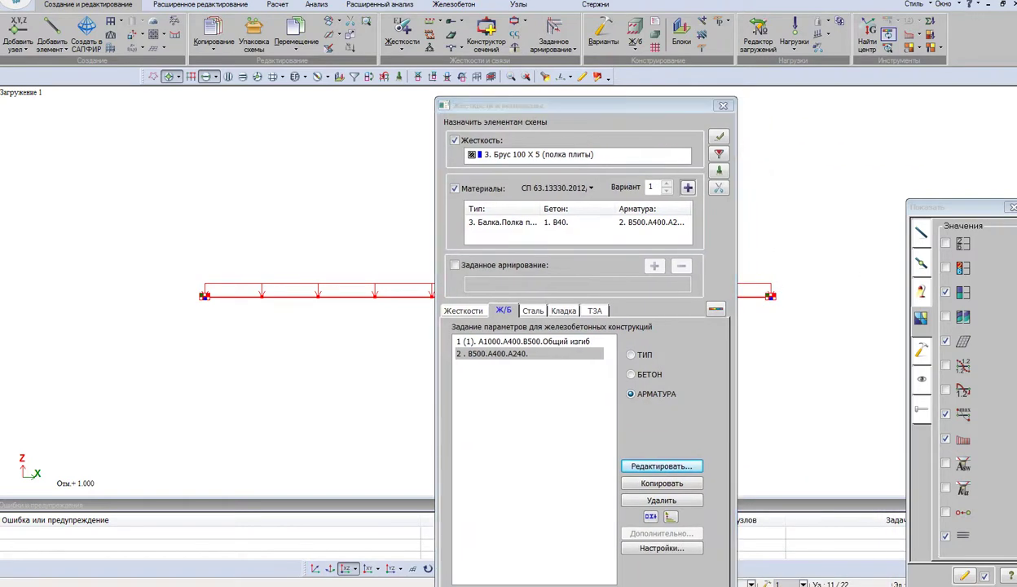
pyautogui.click(718, 136)
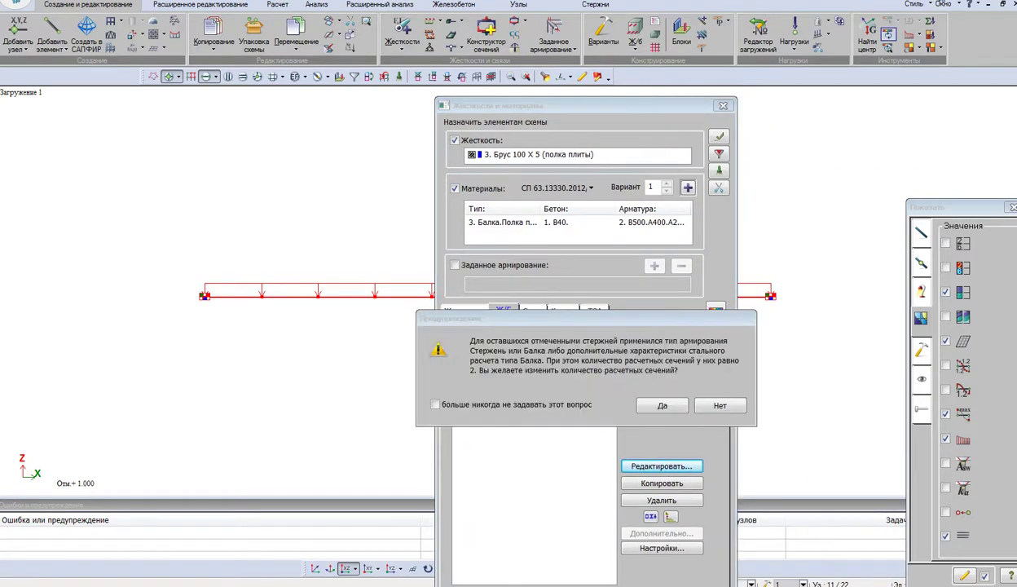
# - Set the number of design sections of the flange strip's bars to 5
pyautogui.click(662, 406)
pyautogui.write('5')
pyautogui.click(364, 189)
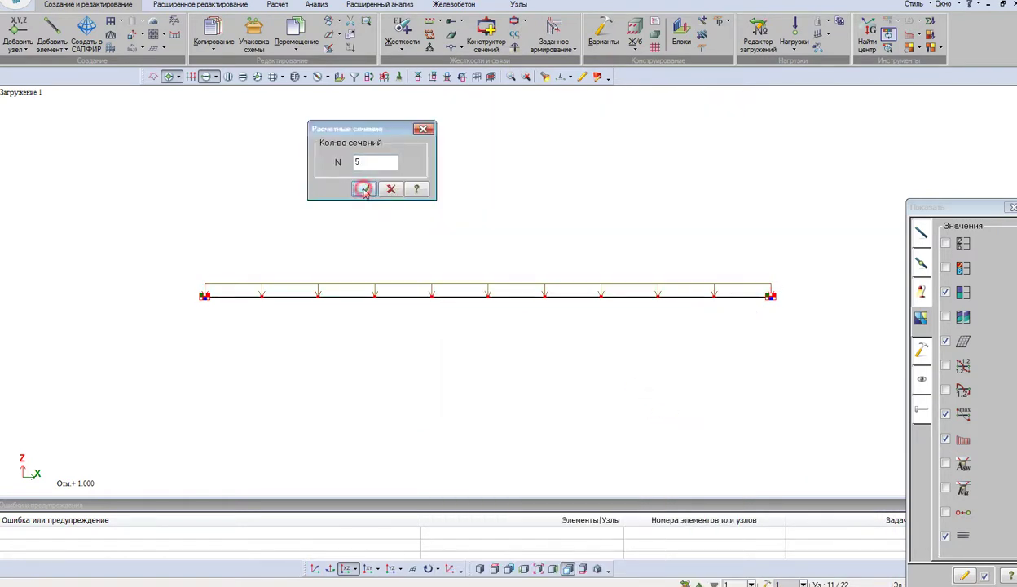
pyautogui.click(423, 128)
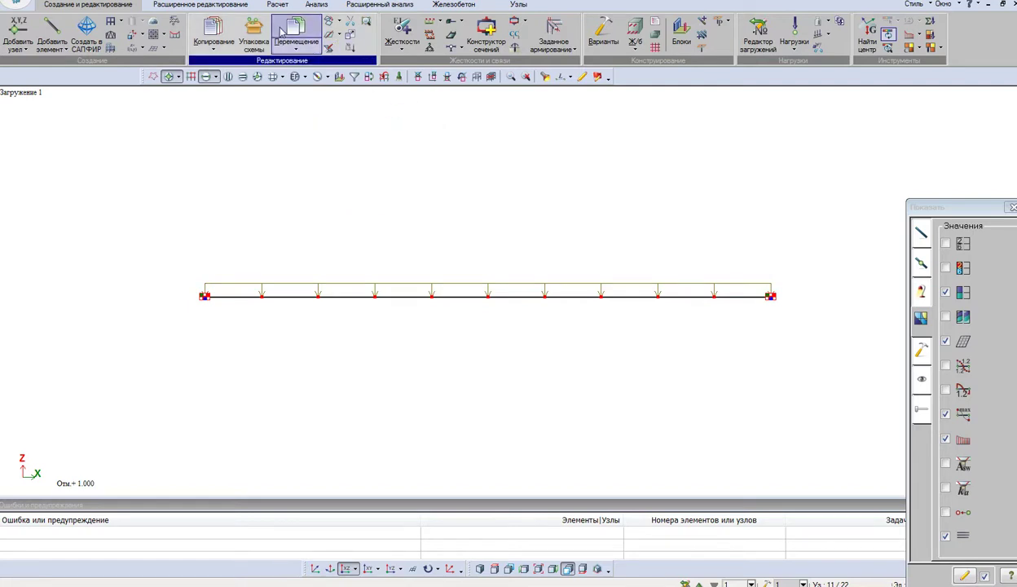
# - Run the full calculation and display the My bending moment diagram of the flange strip, keeping its whole length in view
pyautogui.click(278, 5)
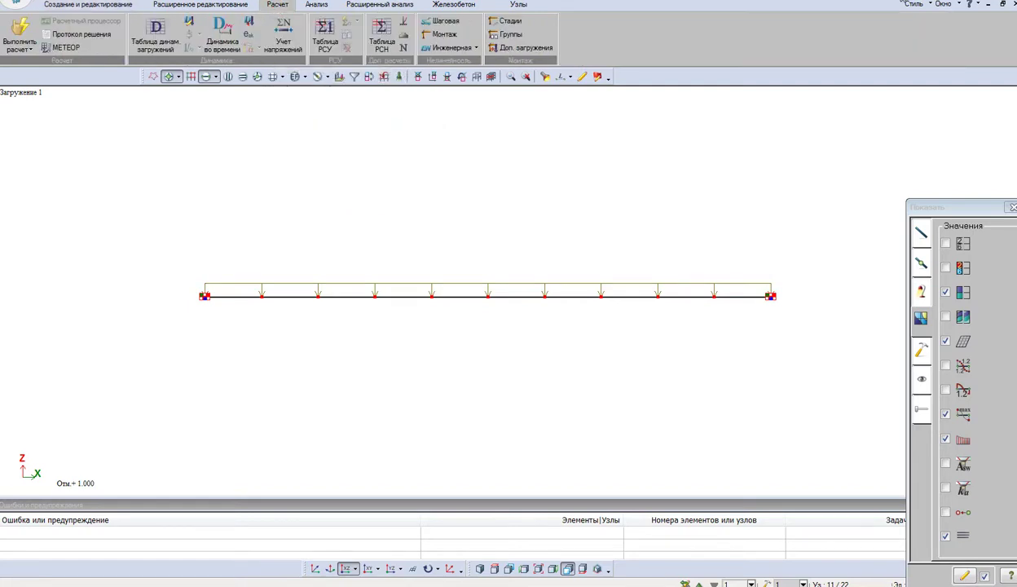
pyautogui.click(317, 6)
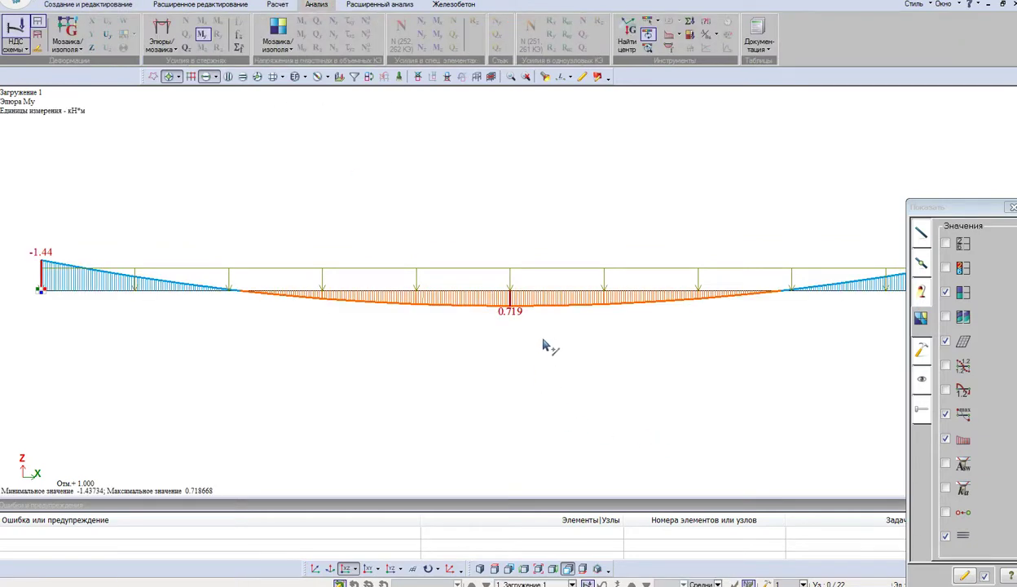
pyautogui.moveTo(941, 207); pyautogui.dragTo(962, 388)
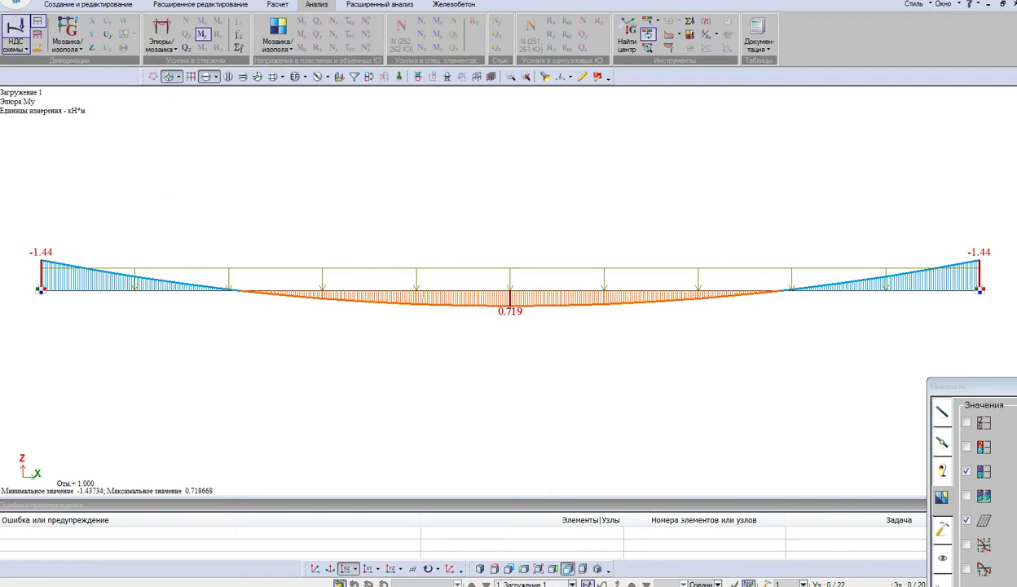
pyautogui.hotkey('ctrl', 'alt', 'd')
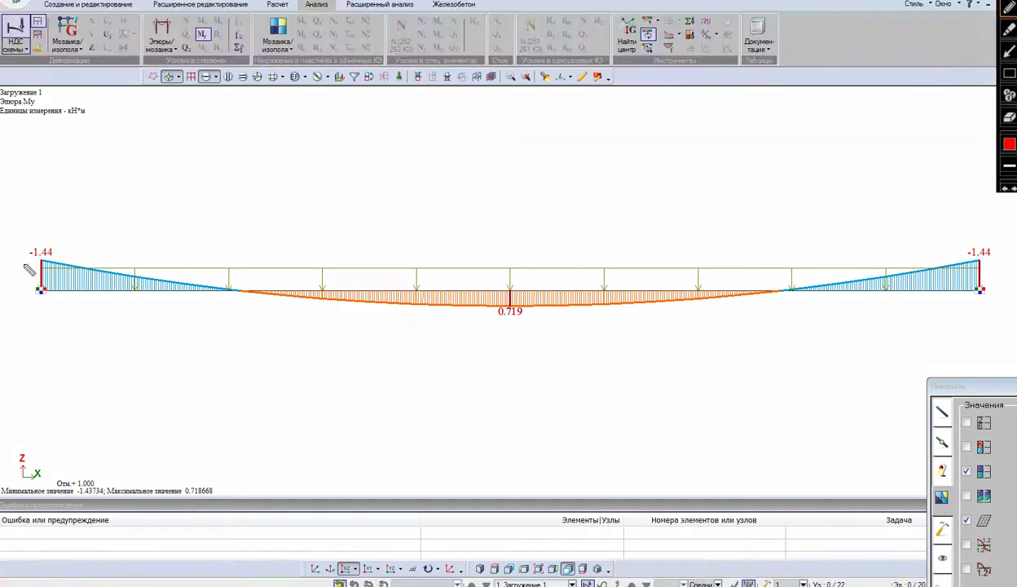
pyautogui.moveTo(34, 261)
pyautogui.mouseDown()
pyautogui.moveTo(41, 325)
pyautogui.moveTo(34, 274)
pyautogui.moveTo(31, 282)
pyautogui.mouseUp()
pyautogui.moveTo(37, 288); pyautogui.dragTo(36, 297)
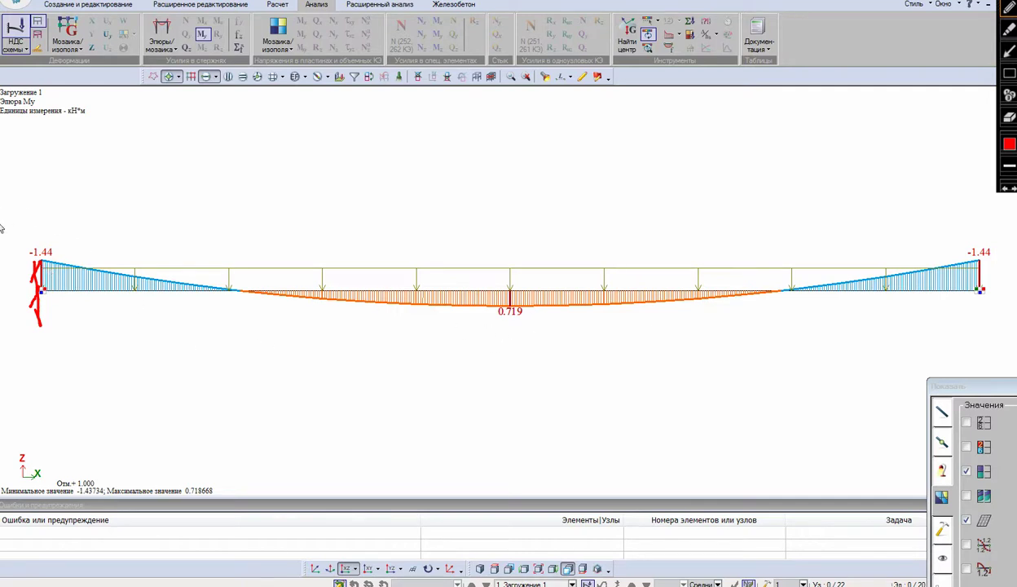
pyautogui.moveTo(17, 290)
pyautogui.mouseDown()
pyautogui.moveTo(26, 238)
pyautogui.moveTo(38, 243)
pyautogui.mouseUp()
pyautogui.press('Escape')
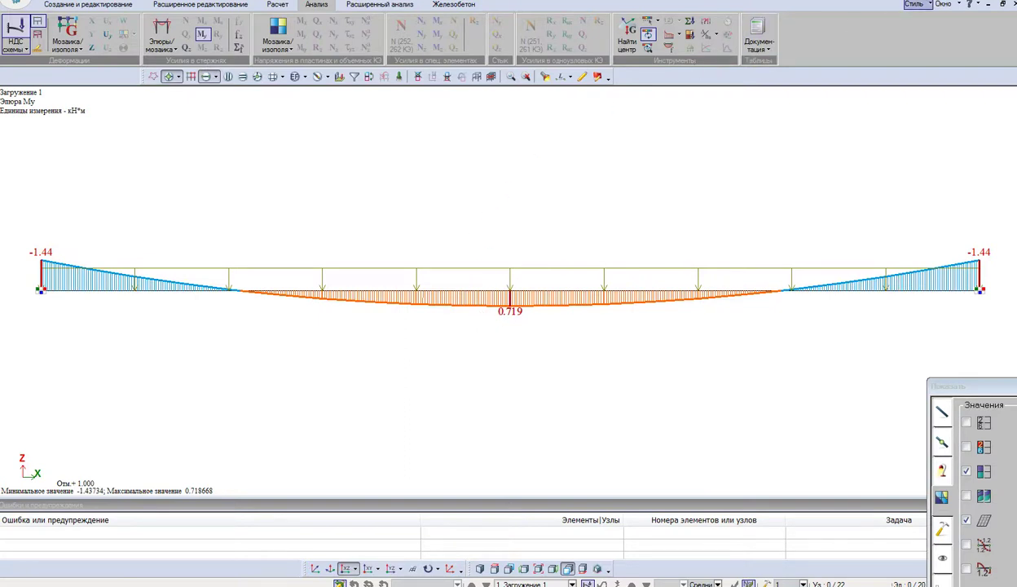
# - Examine the required bottom AS1 and top AS2 reinforcement area diagrams of the flange strip
pyautogui.click(453, 4)
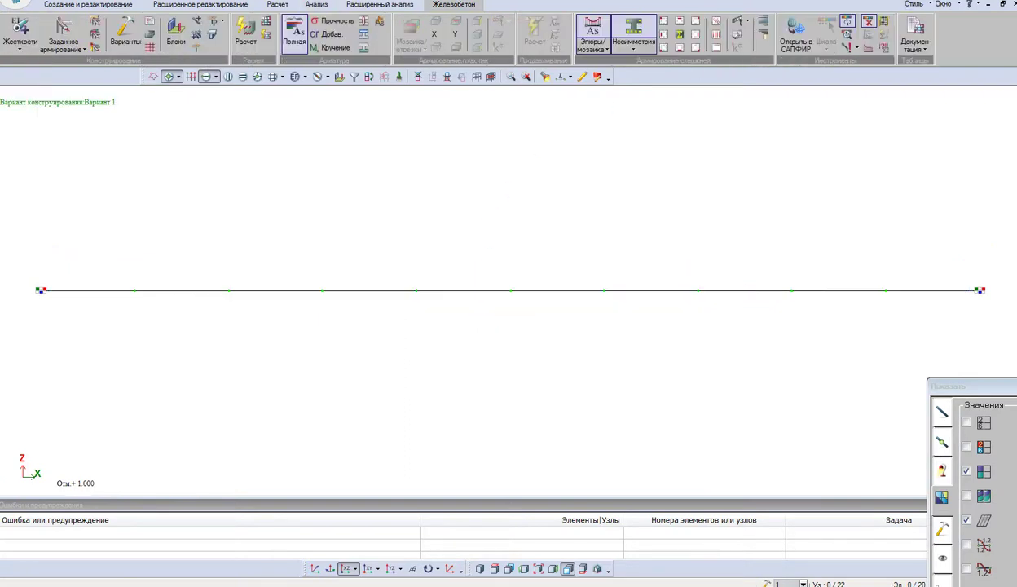
pyautogui.click(679, 49)
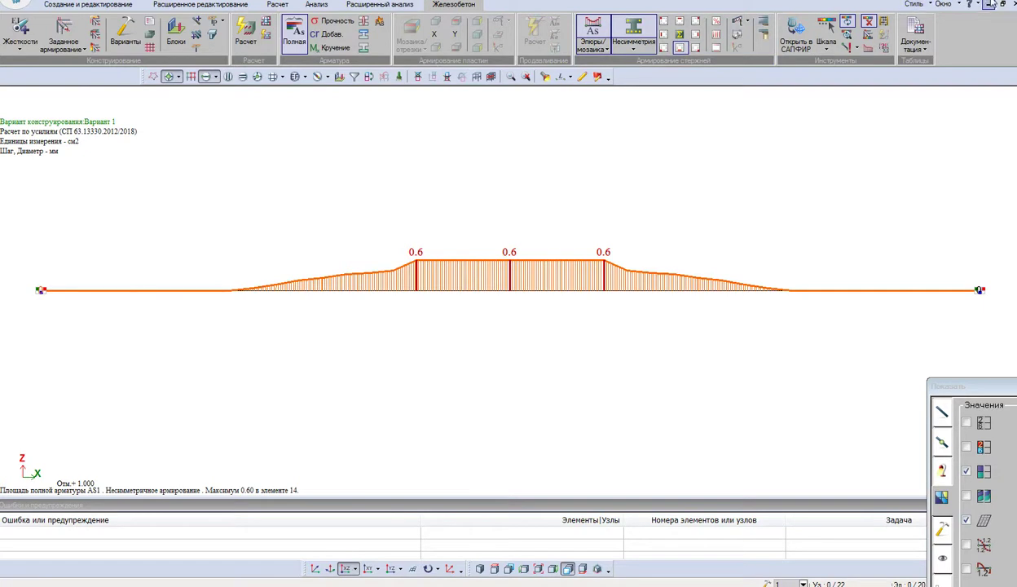
pyautogui.moveTo(646, 238)
pyautogui.mouseDown()
pyautogui.moveTo(608, 234)
pyautogui.moveTo(387, 272)
pyautogui.moveTo(603, 296)
pyautogui.moveTo(649, 247)
pyautogui.mouseUp()
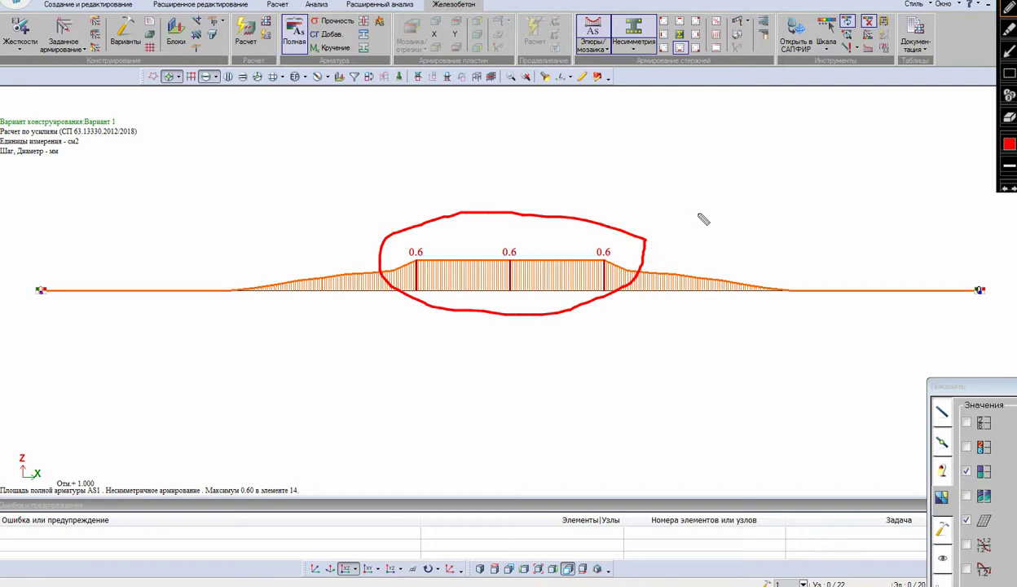
pyautogui.press('Escape')
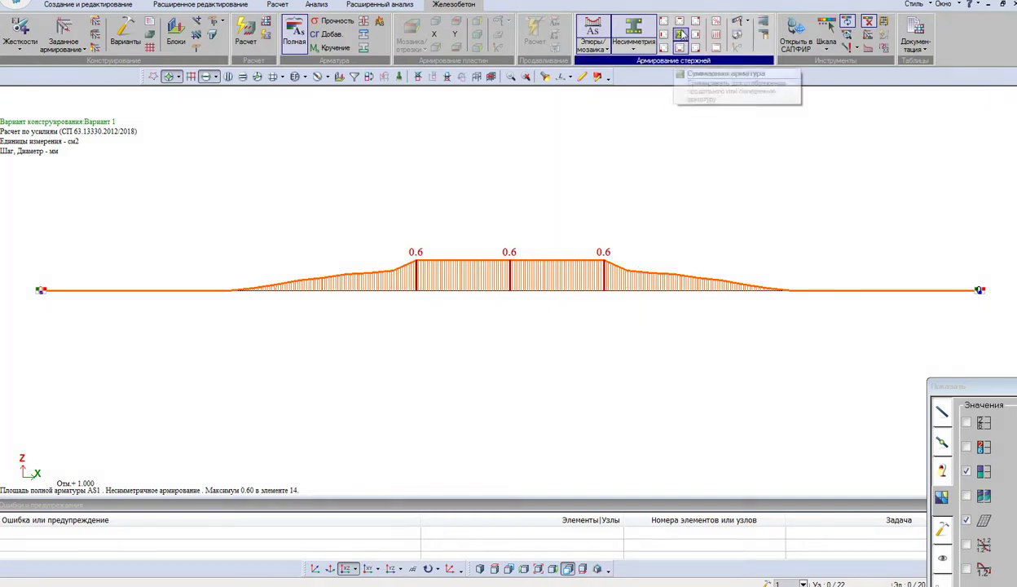
pyautogui.click(681, 22)
pyautogui.click(681, 23)
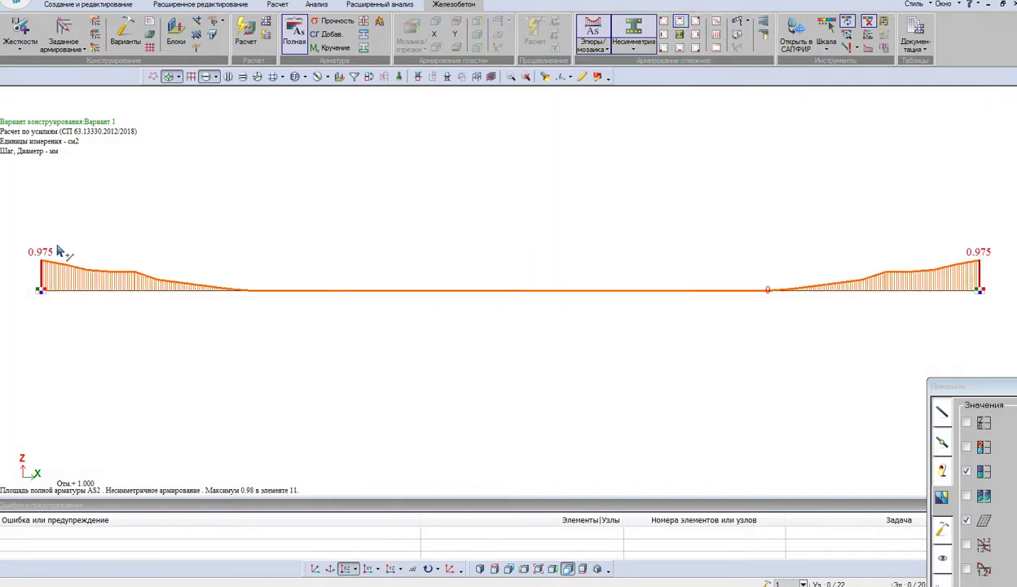
pyautogui.click(997, 2)
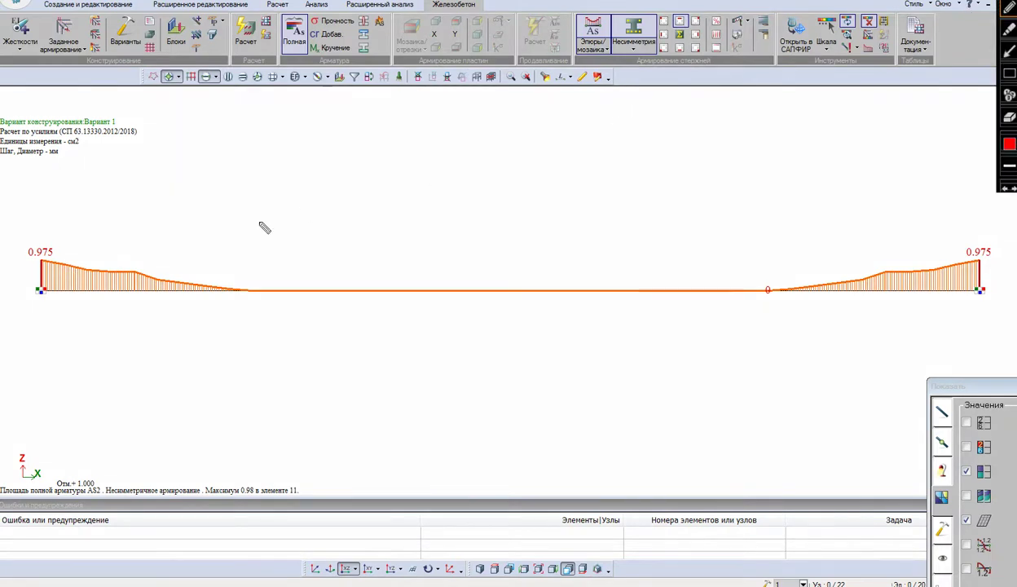
pyautogui.moveTo(60, 253); pyautogui.dragTo(151, 255)
pyautogui.moveTo(854, 244); pyautogui.dragTo(955, 245)
pyautogui.moveTo(415, 331); pyautogui.dragTo(593, 303)
pyautogui.moveTo(351, 166)
pyautogui.mouseDown()
pyautogui.moveTo(356, 259)
pyautogui.moveTo(623, 153)
pyautogui.moveTo(625, 252)
pyautogui.moveTo(595, 197)
pyautogui.moveTo(396, 200)
pyautogui.moveTo(347, 254)
pyautogui.moveTo(369, 242)
pyautogui.mouseUp()
pyautogui.moveTo(415, 193); pyautogui.dragTo(549, 183)
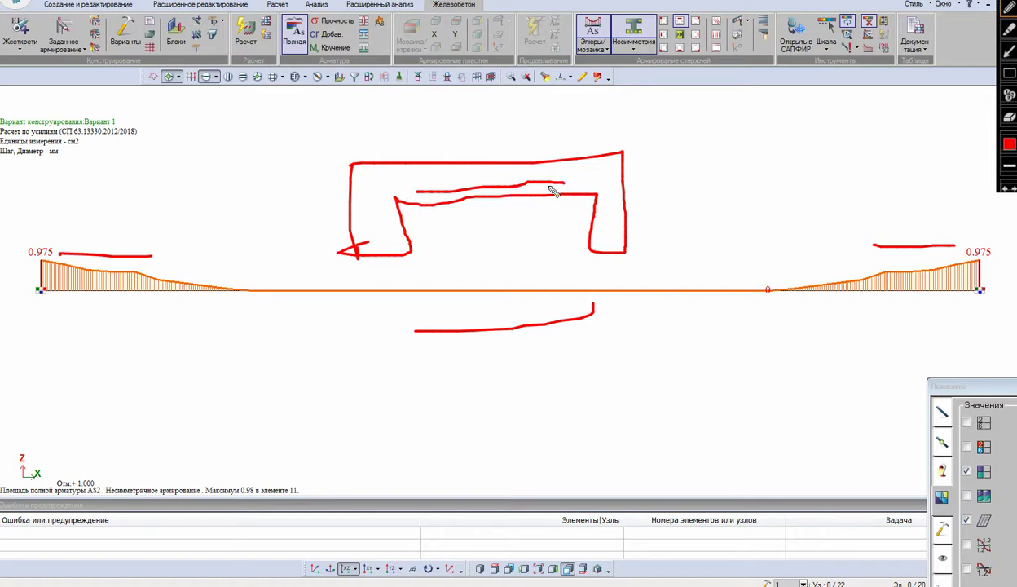
pyautogui.moveTo(361, 201)
pyautogui.mouseDown()
pyautogui.moveTo(361, 171)
pyautogui.moveTo(389, 170)
pyautogui.mouseUp()
pyautogui.moveTo(580, 164)
pyautogui.mouseDown()
pyautogui.moveTo(616, 184)
pyautogui.moveTo(610, 163)
pyautogui.moveTo(884, 249)
pyautogui.mouseUp()
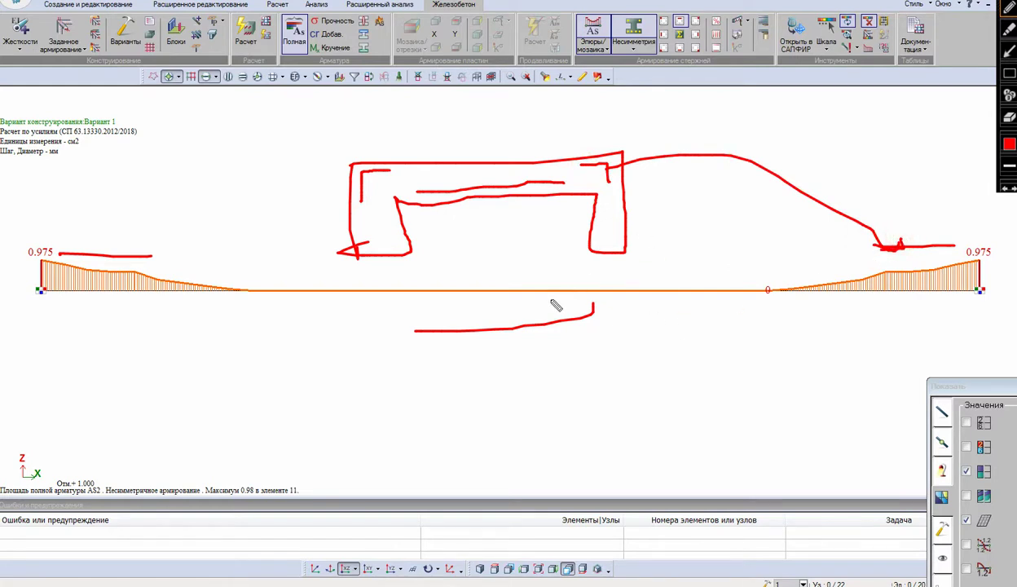
pyautogui.press('Escape')
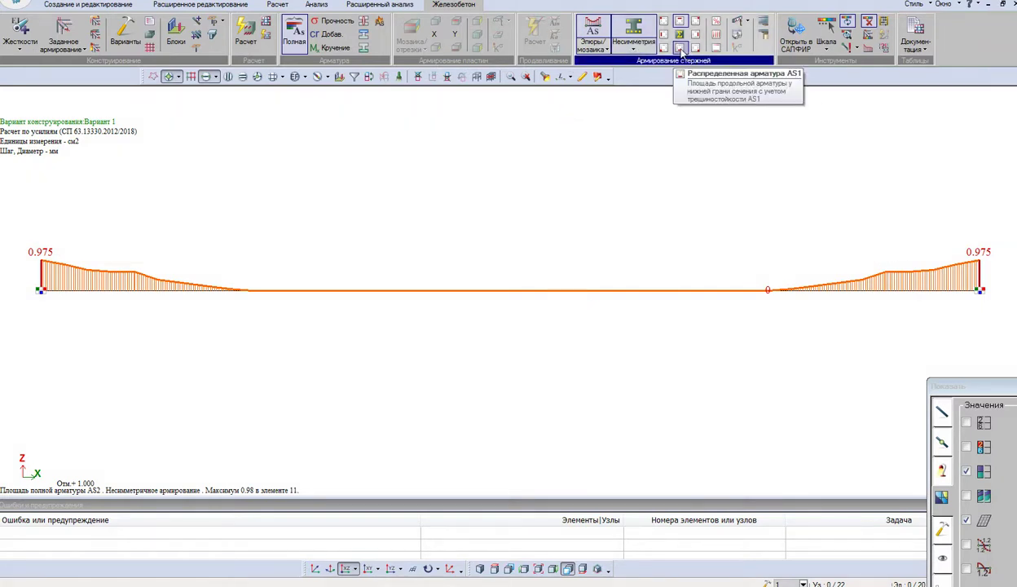
# - Display the strip's bottom AS1 reinforcement area diagram, circle its midspan value and sketch five parallel bars above it
pyautogui.click(682, 50)
pyautogui.moveTo(524, 231); pyautogui.dragTo(457, 275)
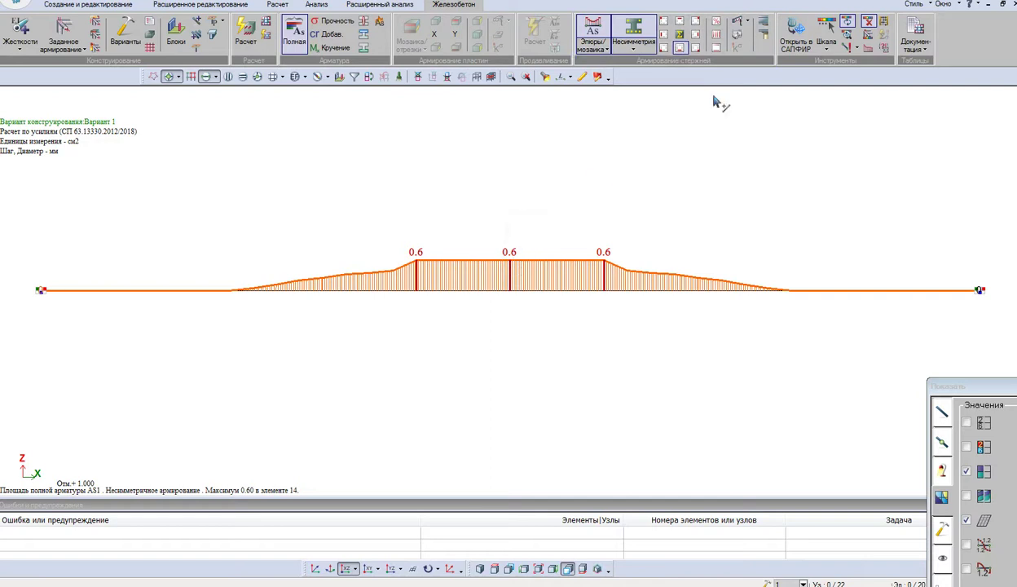
pyautogui.click(945, 2)
pyautogui.moveTo(544, 243)
pyautogui.mouseDown()
pyautogui.moveTo(479, 276)
pyautogui.moveTo(543, 244)
pyautogui.mouseUp()
pyautogui.moveTo(406, 139); pyautogui.dragTo(584, 133)
pyautogui.moveTo(434, 163); pyautogui.dragTo(601, 164)
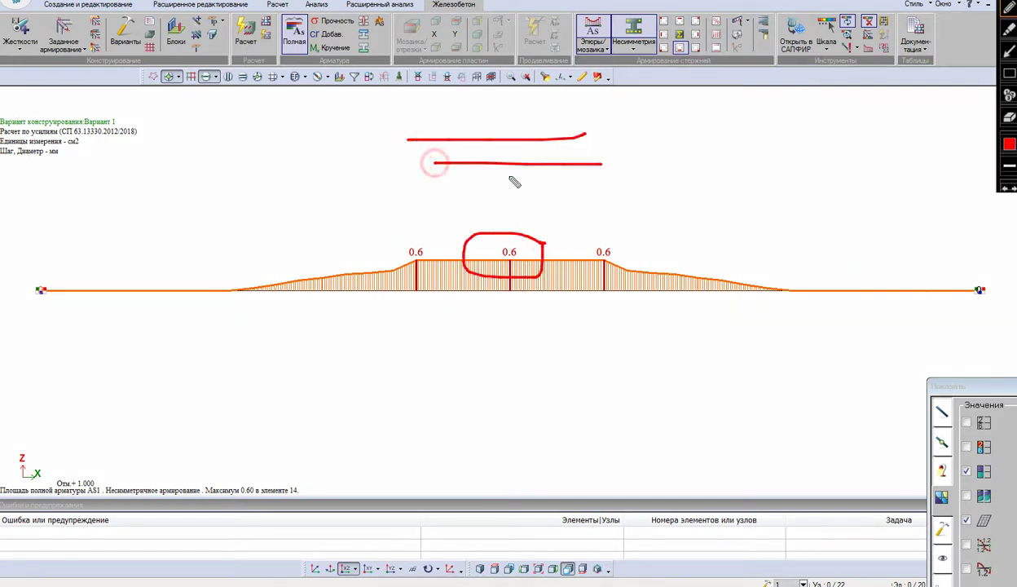
pyautogui.moveTo(461, 184); pyautogui.dragTo(585, 183)
pyautogui.moveTo(486, 201); pyautogui.dragTo(546, 204)
pyautogui.moveTo(469, 227); pyautogui.dragTo(621, 224)
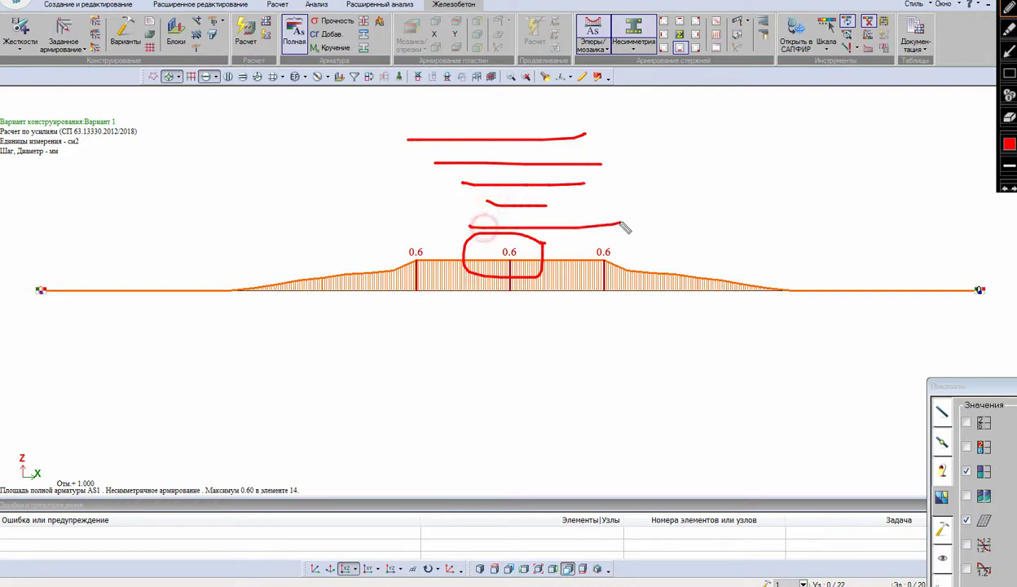
# - Write out the required area per bar beside the sketched bars as 0,6 divided by 5, giving 0,12
pyautogui.moveTo(646, 166); pyautogui.dragTo(639, 165)
pyautogui.click(668, 171)
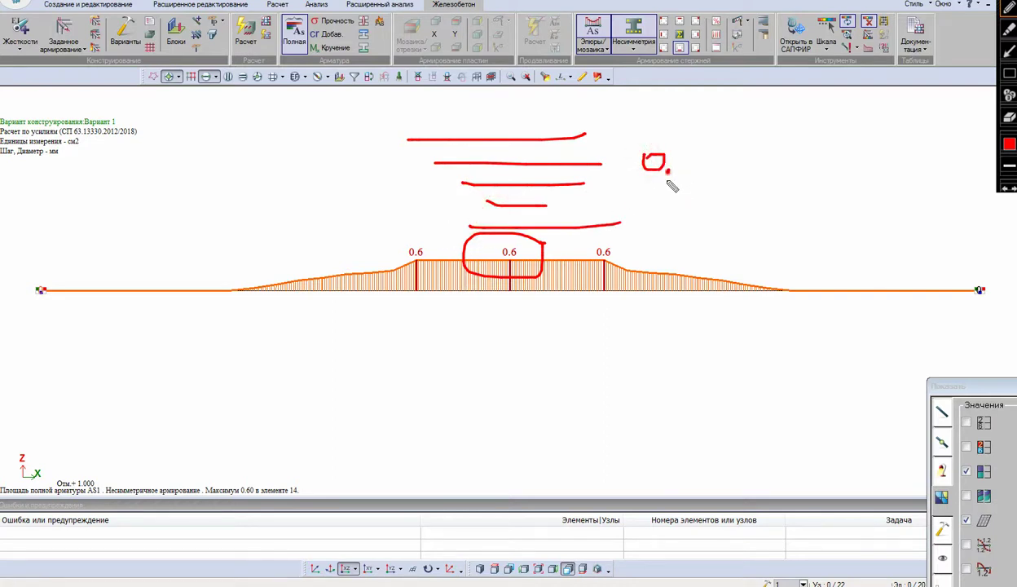
pyautogui.moveTo(685, 140)
pyautogui.mouseDown()
pyautogui.moveTo(682, 163)
pyautogui.moveTo(694, 167)
pyautogui.mouseUp()
pyautogui.moveTo(632, 194); pyautogui.dragTo(726, 192)
pyautogui.moveTo(691, 203)
pyautogui.mouseDown()
pyautogui.moveTo(676, 208)
pyautogui.moveTo(734, 193)
pyautogui.mouseUp()
pyautogui.moveTo(769, 171)
pyautogui.mouseDown()
pyautogui.moveTo(767, 187)
pyautogui.moveTo(770, 171)
pyautogui.moveTo(805, 216)
pyautogui.moveTo(811, 189)
pyautogui.moveTo(875, 197)
pyautogui.mouseUp()
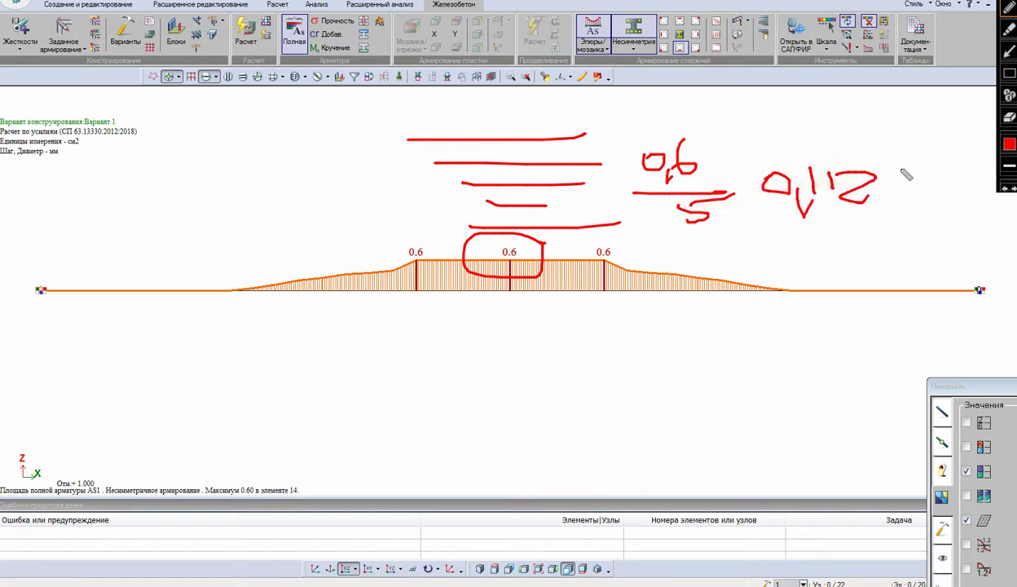
pyautogui.moveTo(893, 162); pyautogui.dragTo(765, 228)
pyautogui.moveTo(830, 240); pyautogui.dragTo(957, 163)
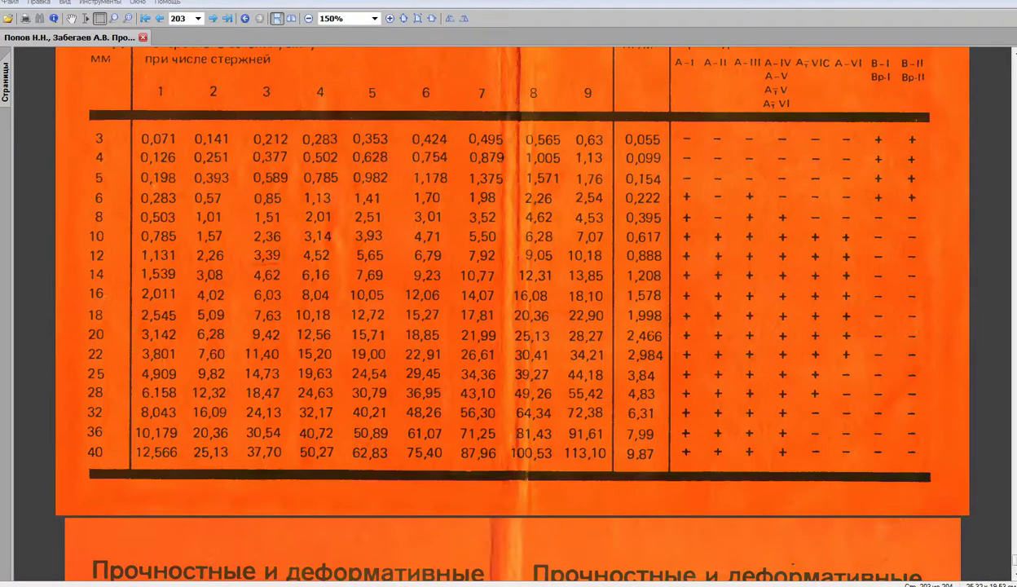
# - Circle the area of one 4 mm bar in the PDF textbook's rebar table, return to LIRA-SAPR and clear the markings
pyautogui.hotkey('ctrl', 'alt', 'd')
pyautogui.moveTo(190, 153); pyautogui.dragTo(126, 147)
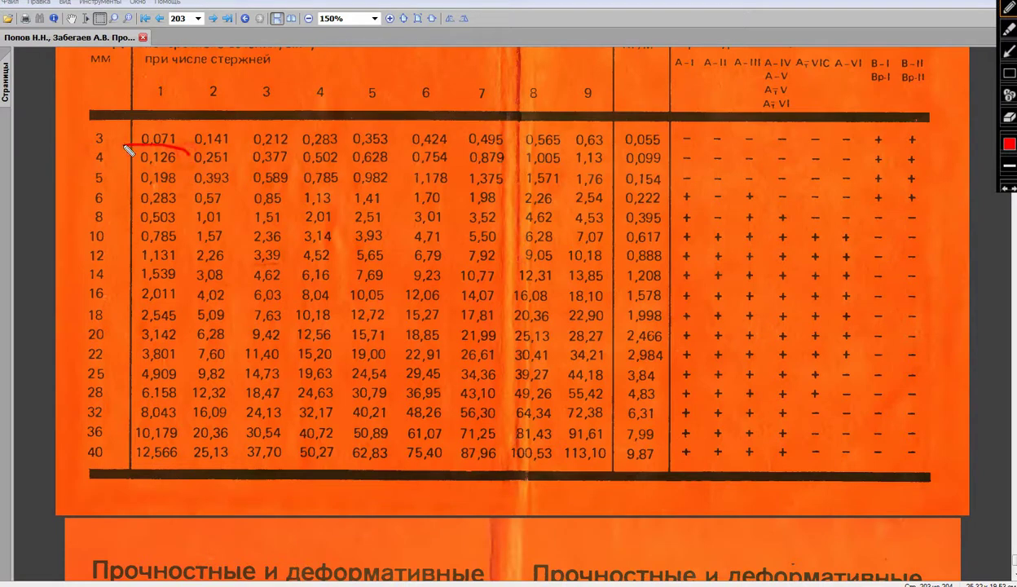
pyautogui.click(1010, 8)
pyautogui.moveTo(202, 150)
pyautogui.mouseDown()
pyautogui.moveTo(128, 140)
pyautogui.moveTo(136, 170)
pyautogui.moveTo(210, 151)
pyautogui.mouseUp()
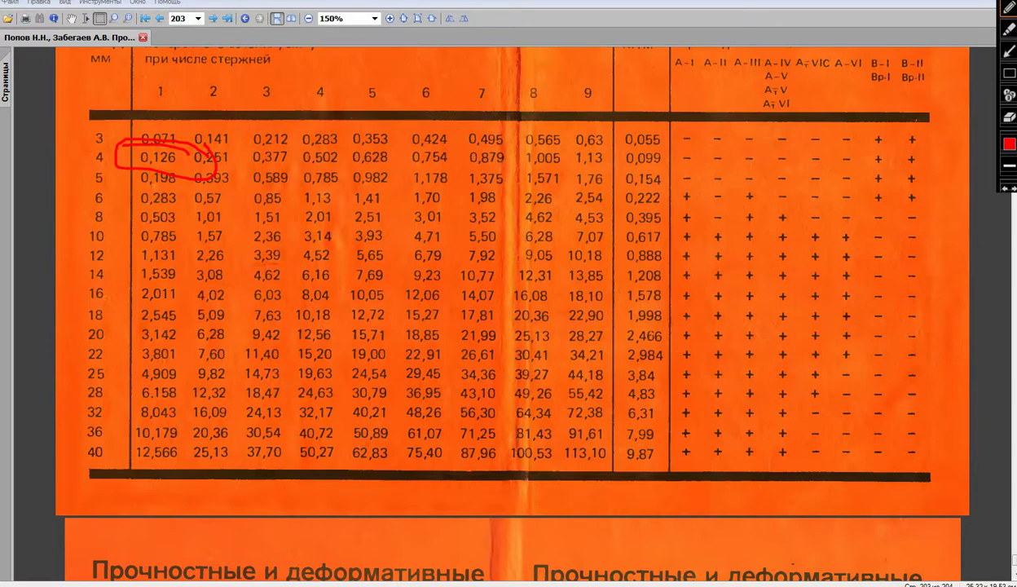
pyautogui.hotkey('alt', 'Tab')
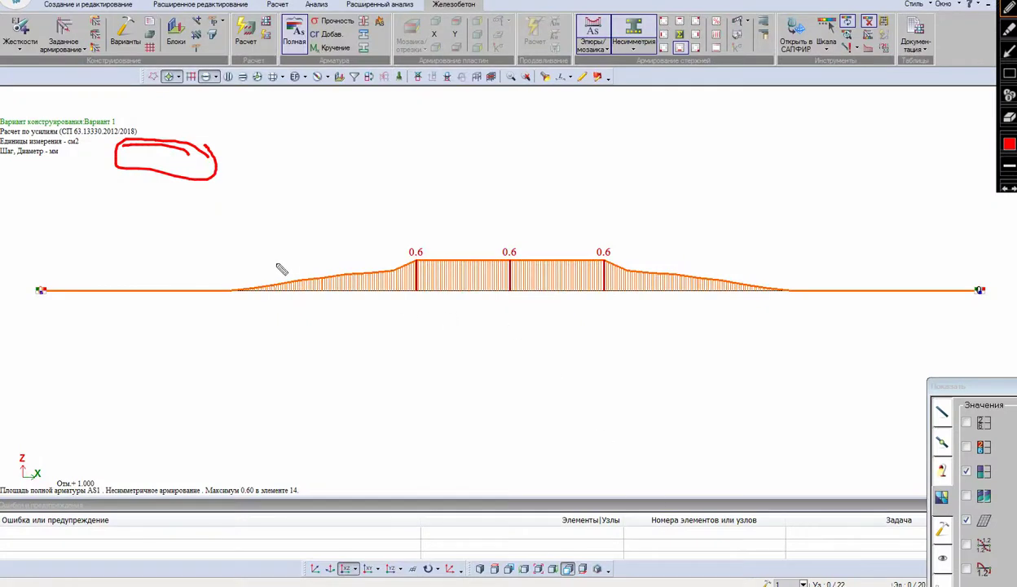
pyautogui.press('Escape')
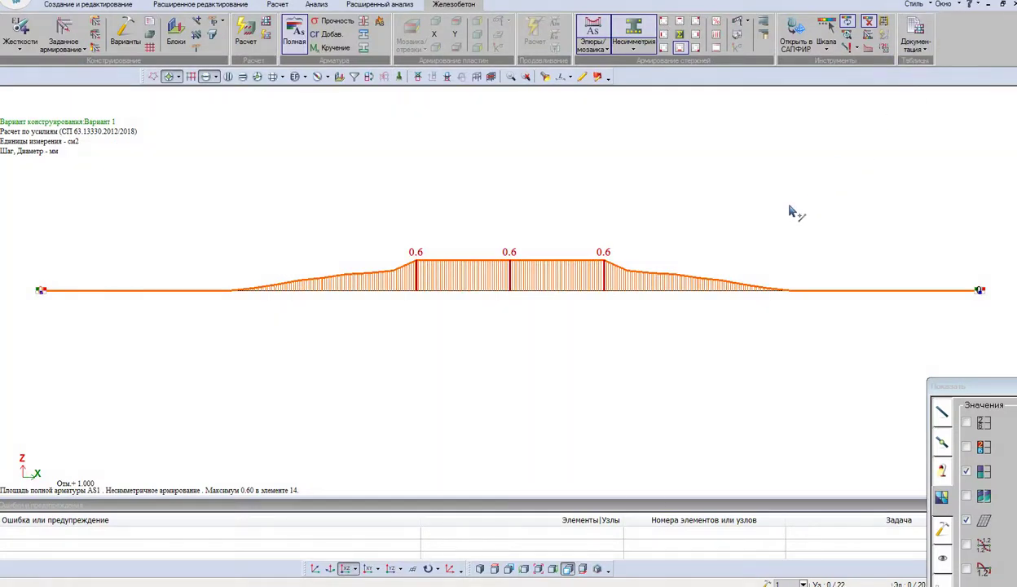